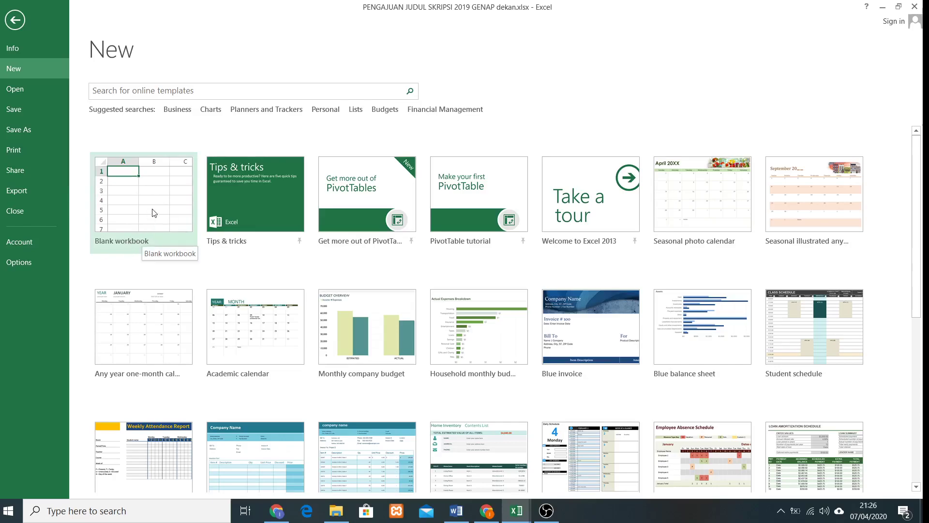
- Create a blank workbook and enter the title "Universitas Satya Negara Indonesia" in cell A1
{"action": "left_click", "coordinate": [153, 212]}
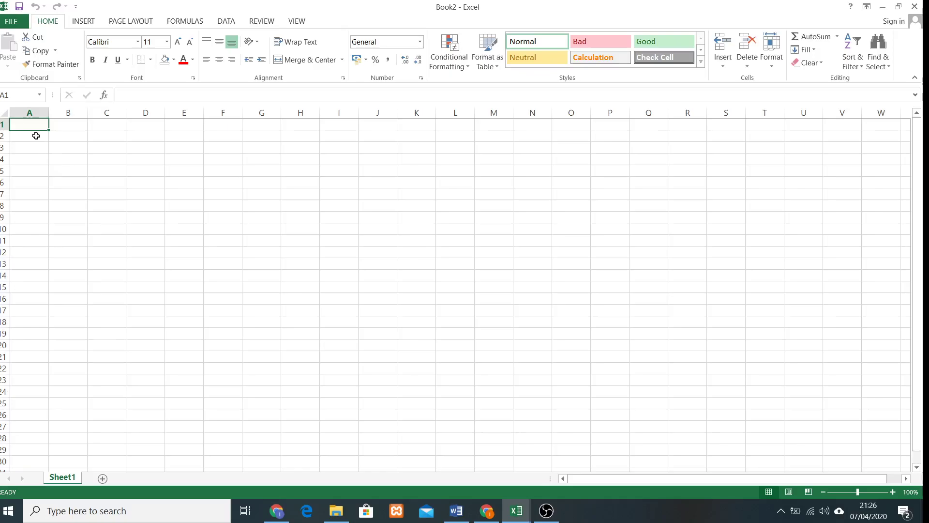
{"action": "type", "text": "Univer"}
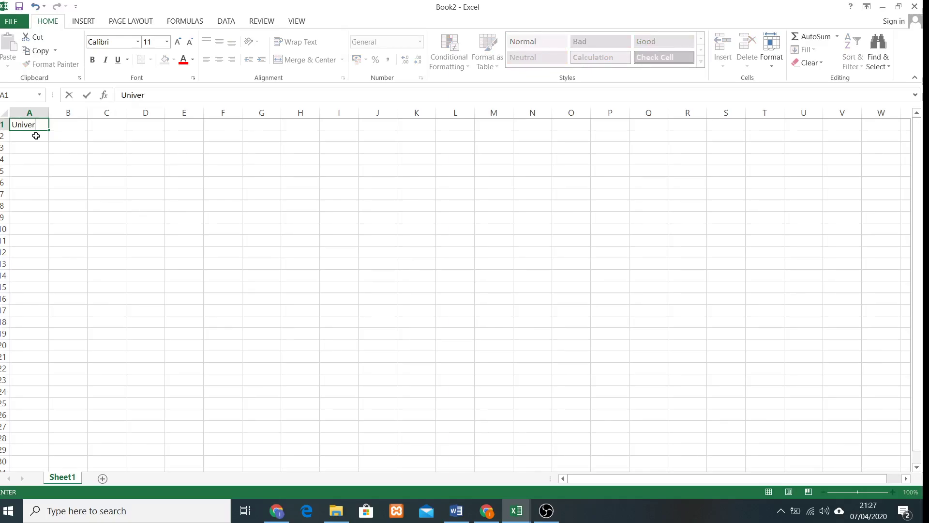
{"action": "type", "text": "sitas Satya Negara Indon"}
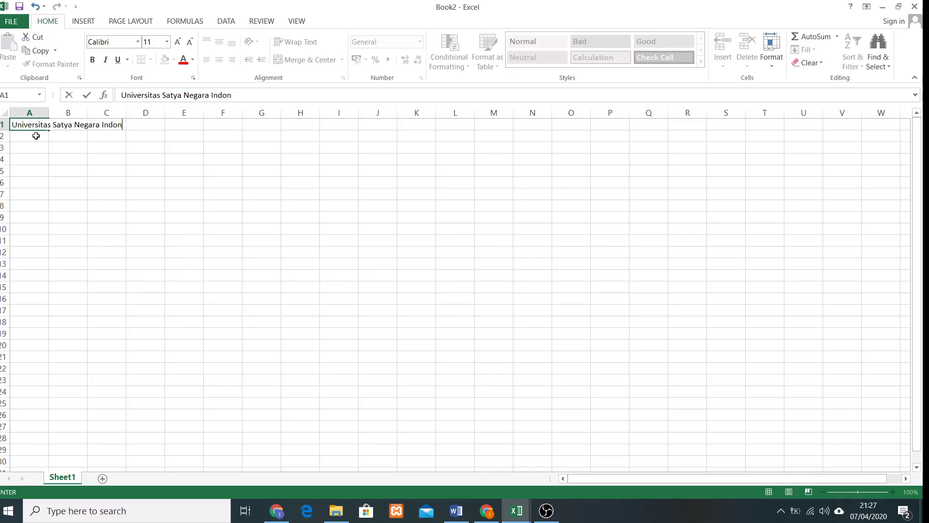
{"action": "type", "text": "esia"}
{"action": "key", "text": "Return"}
{"action": "key", "text": "Return"}
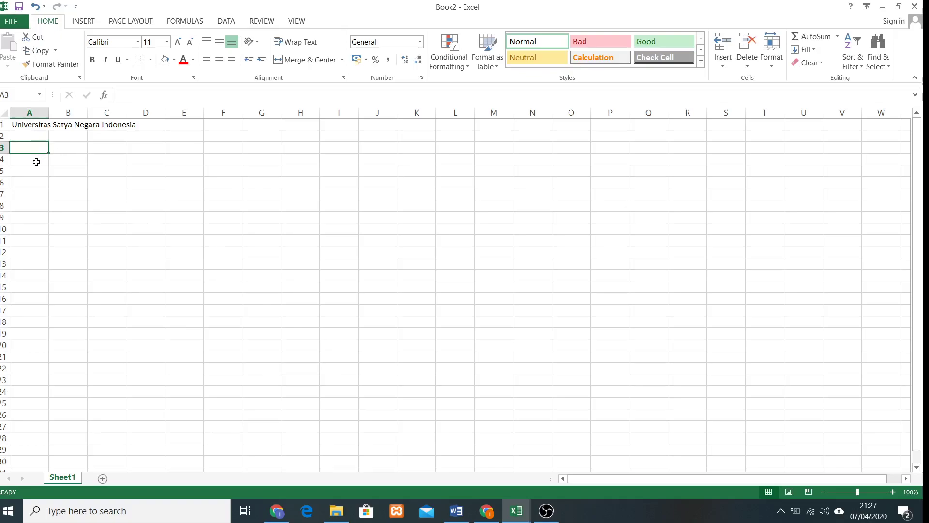
- Enter the column headers Students, Nilai1, Nilai2 and Nilai3 in cells A4 to D4
{"action": "left_click", "coordinate": [38, 160]}
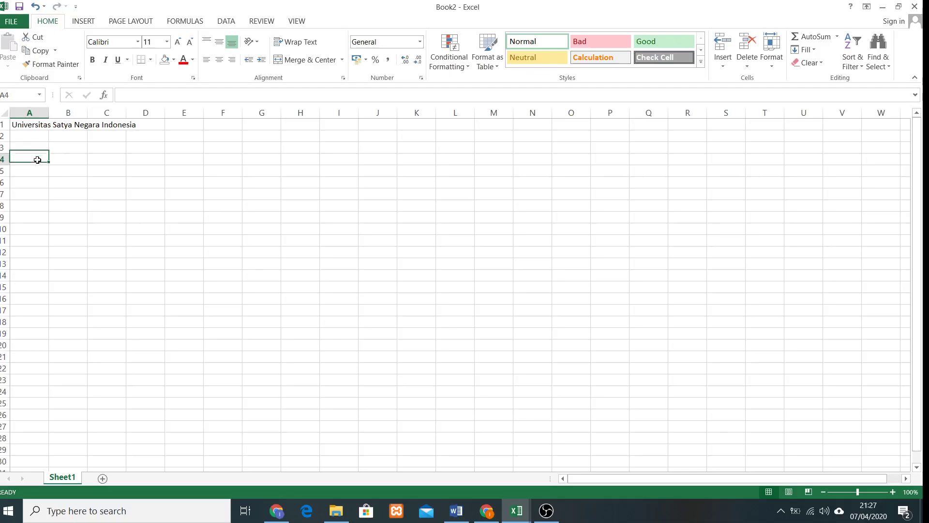
{"action": "type", "text": "Students"}
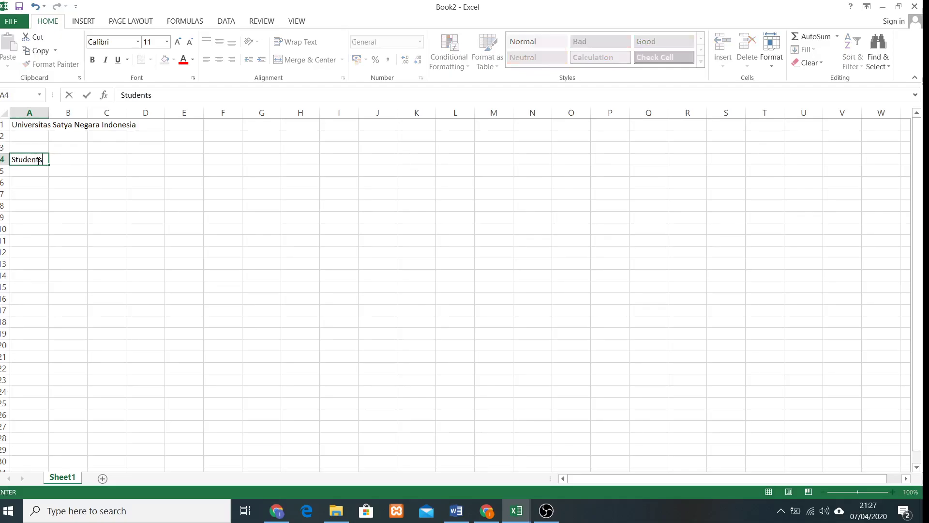
{"action": "key", "text": "Tab"}
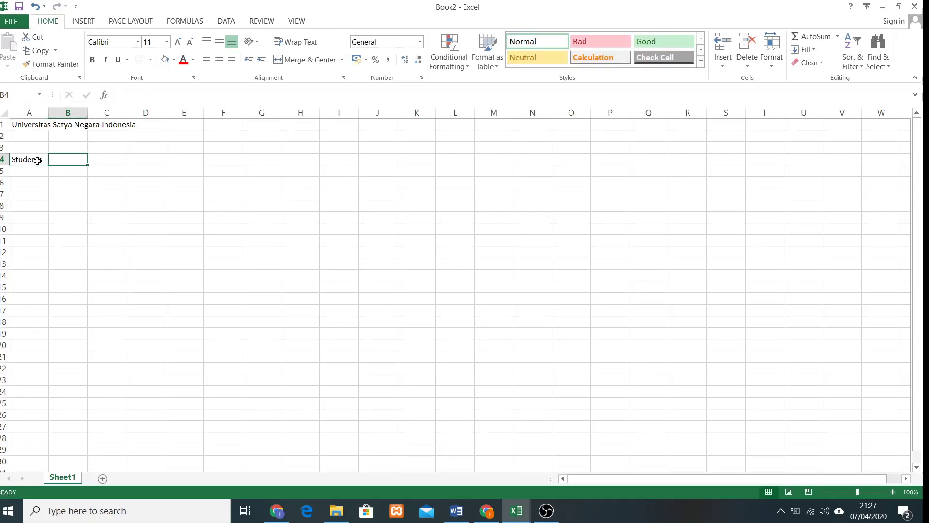
{"action": "type", "text": "Nilai"}
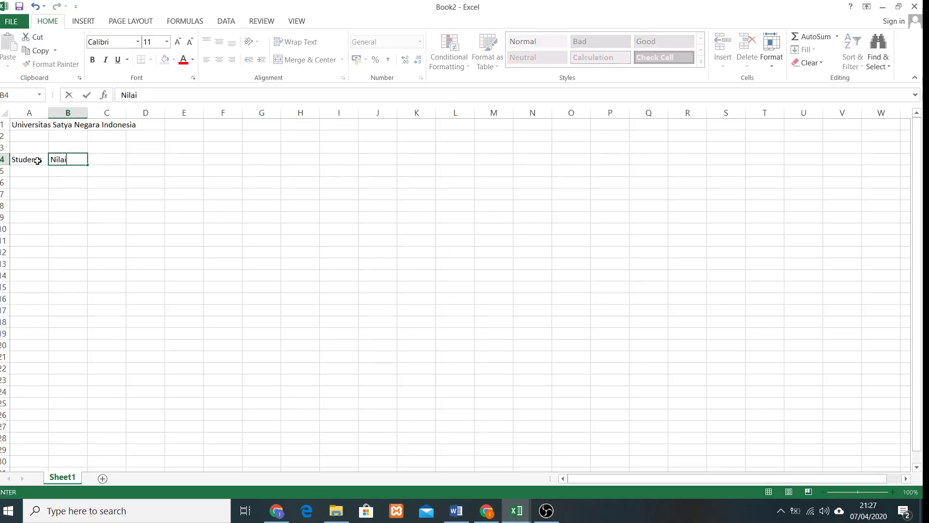
{"action": "type", "text": "1"}
{"action": "key", "text": "Tab"}
{"action": "type", "text": "Ni"}
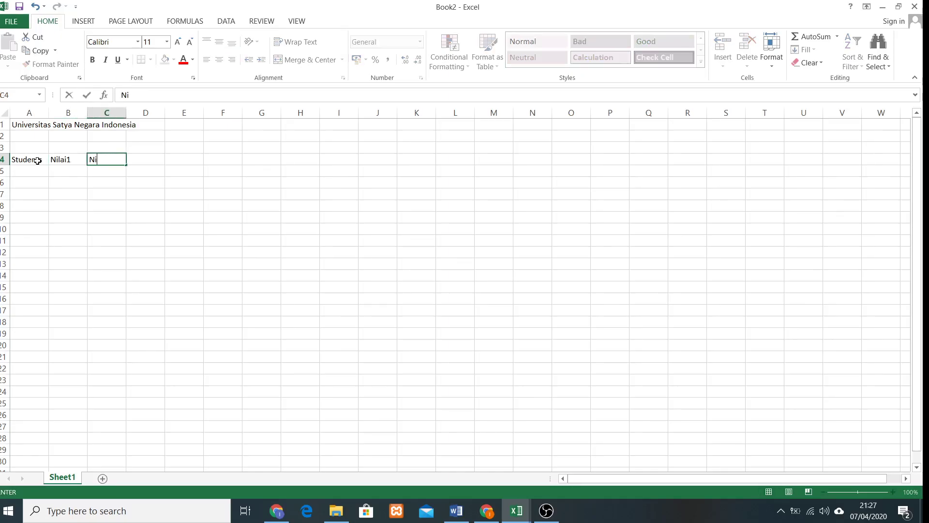
{"action": "type", "text": "lai2"}
{"action": "key", "text": "Tab"}
{"action": "type", "text": "Nilai"}
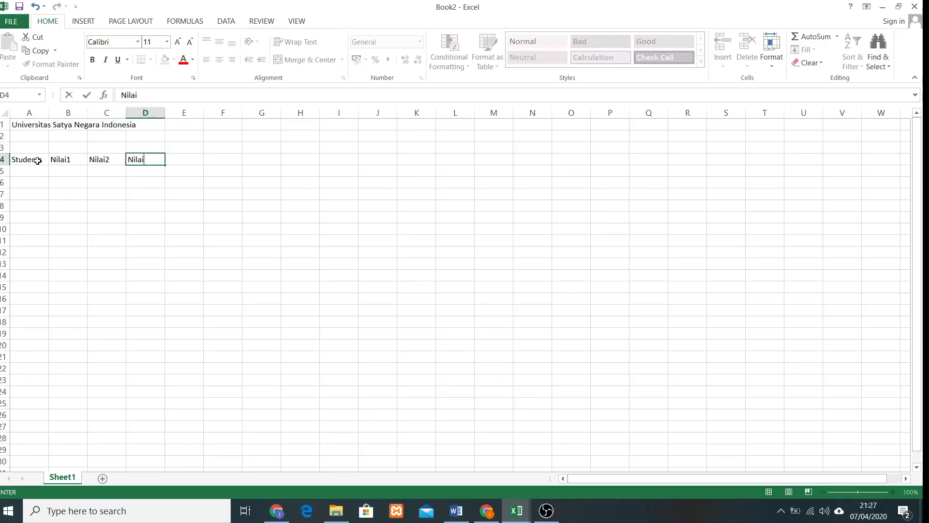
{"action": "type", "text": "3"}
{"action": "key", "text": "Return"}
- Fill in the names of the five students in cells A5 to A9 under the Students header
{"action": "type", "text": "Agus"}
{"action": "key", "text": "Return"}
{"action": "type", "text": "B"}
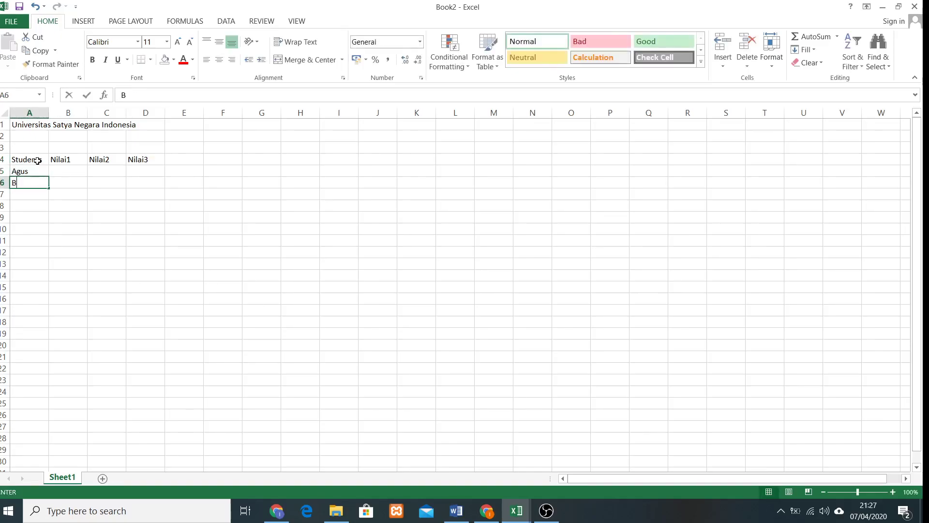
{"action": "type", "text": "udi"}
{"action": "key", "text": "Return"}
{"action": "type", "text": "Cicha"}
{"action": "key", "text": "Return"}
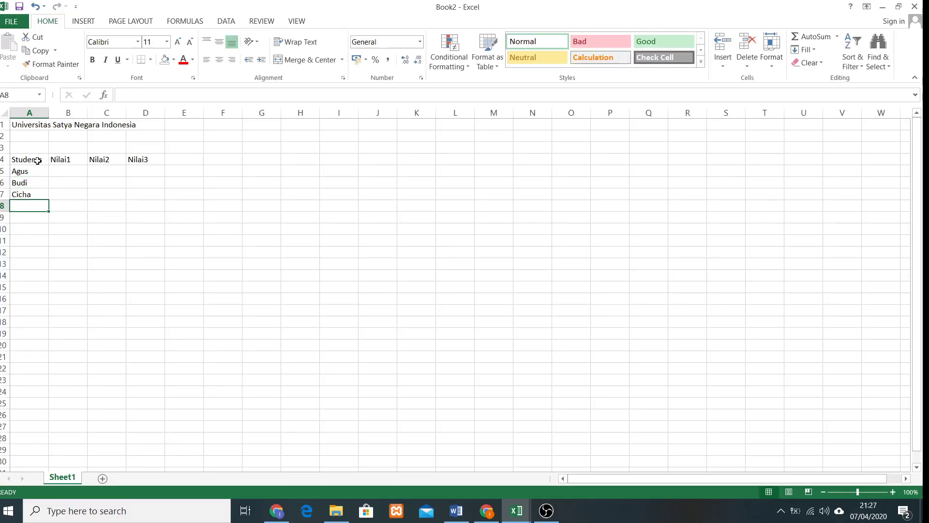
{"action": "type", "text": "Danu"}
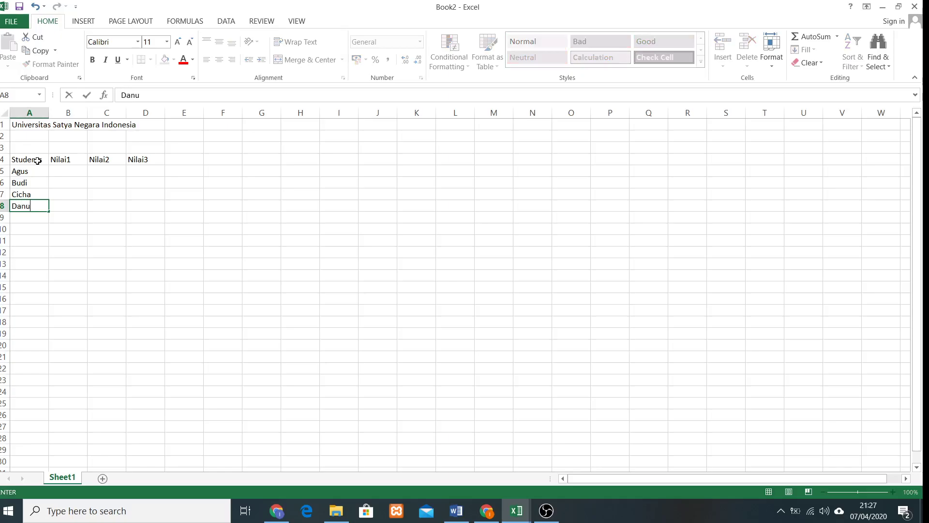
{"action": "key", "text": "Return"}
{"action": "type", "text": "Evi"}
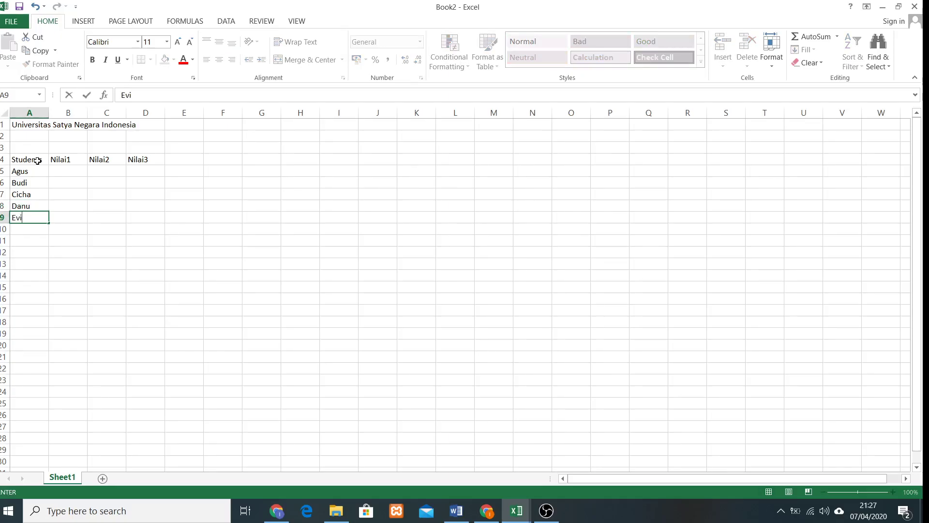
- Enter the first student's scores 90, 67 and 86 in cells B5 to D5
{"action": "left_click", "coordinate": [77, 172]}
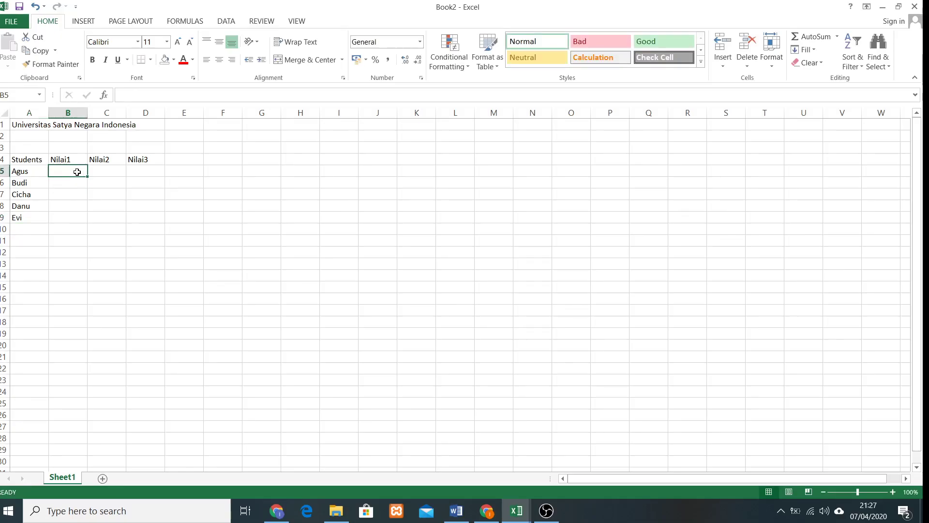
{"action": "type", "text": "90"}
{"action": "left_click", "coordinate": [99, 171]}
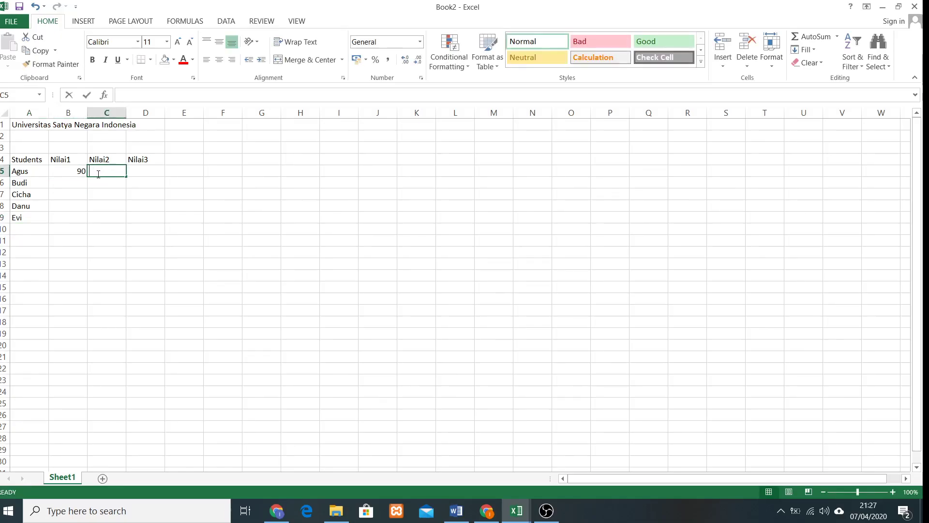
{"action": "type", "text": "67"}
{"action": "left_click", "coordinate": [136, 169]}
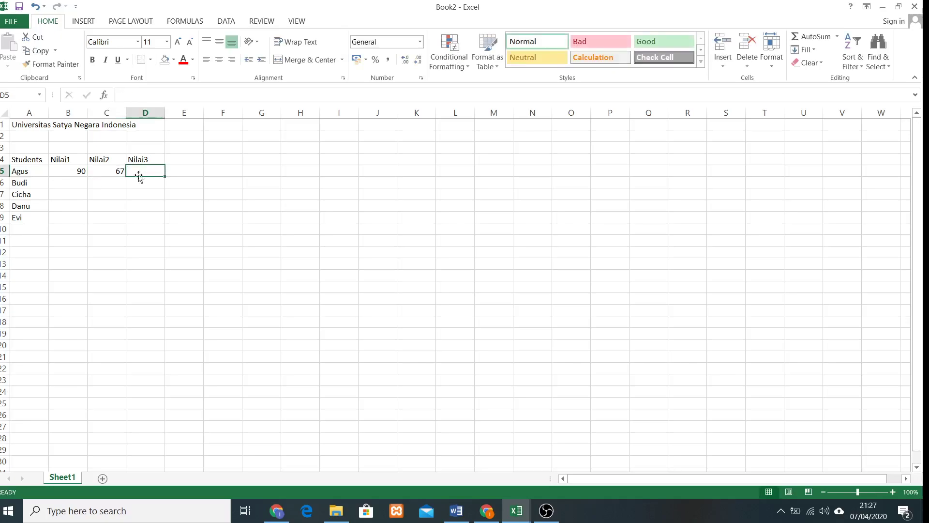
{"action": "type", "text": "86"}
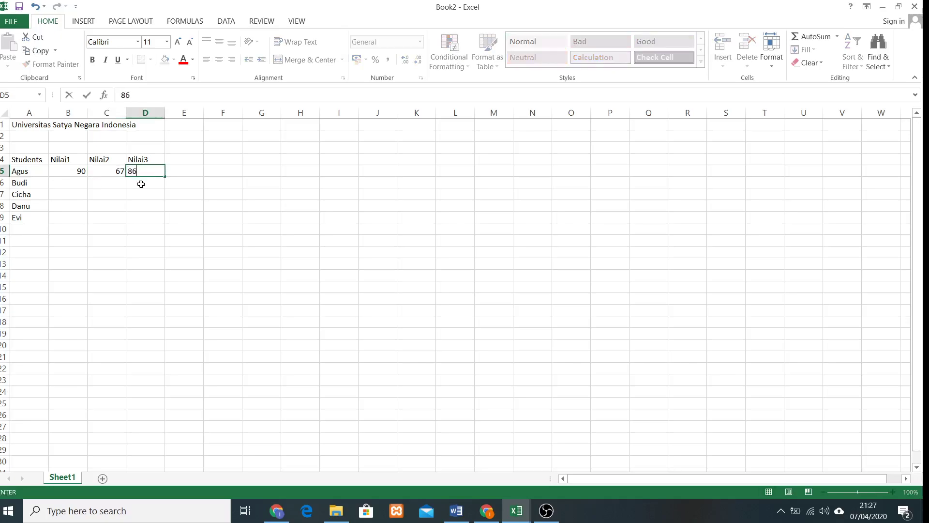
- Enter the second student's scores 78, 92 and 88 in cells B6 to D6
{"action": "left_click", "coordinate": [79, 182]}
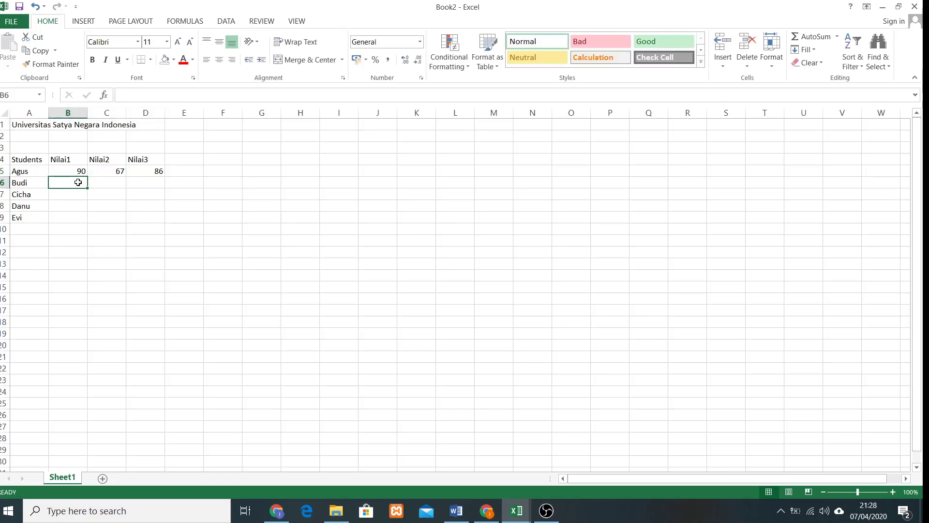
{"action": "type", "text": "78"}
{"action": "left_click", "coordinate": [107, 185]}
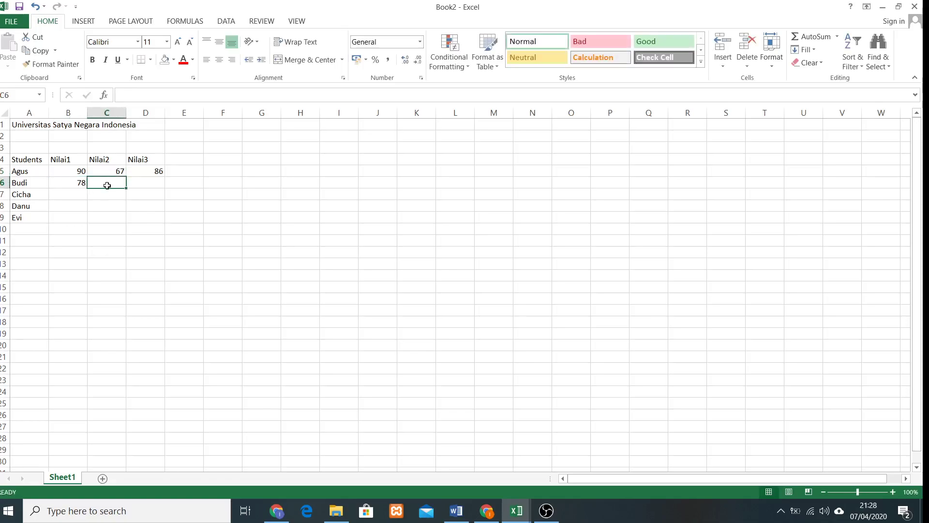
{"action": "type", "text": "92"}
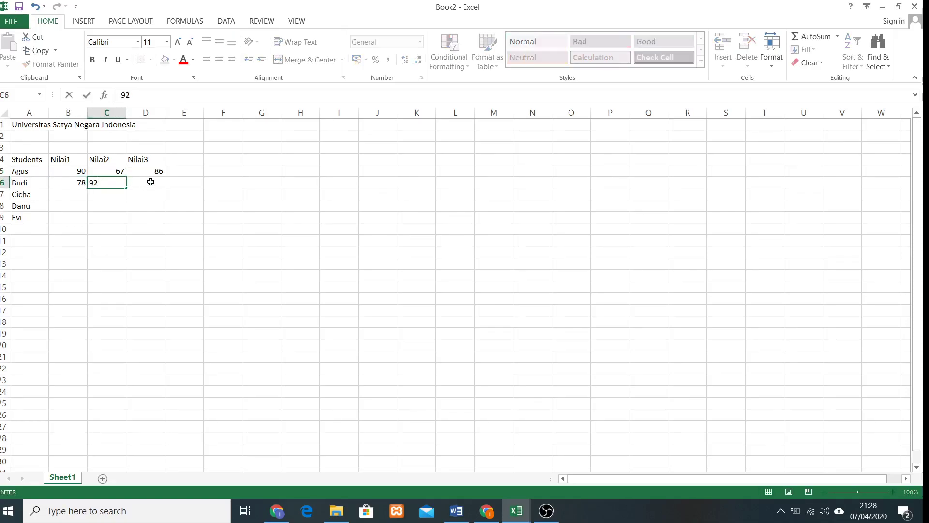
{"action": "left_click", "coordinate": [151, 182]}
{"action": "type", "text": "8"}
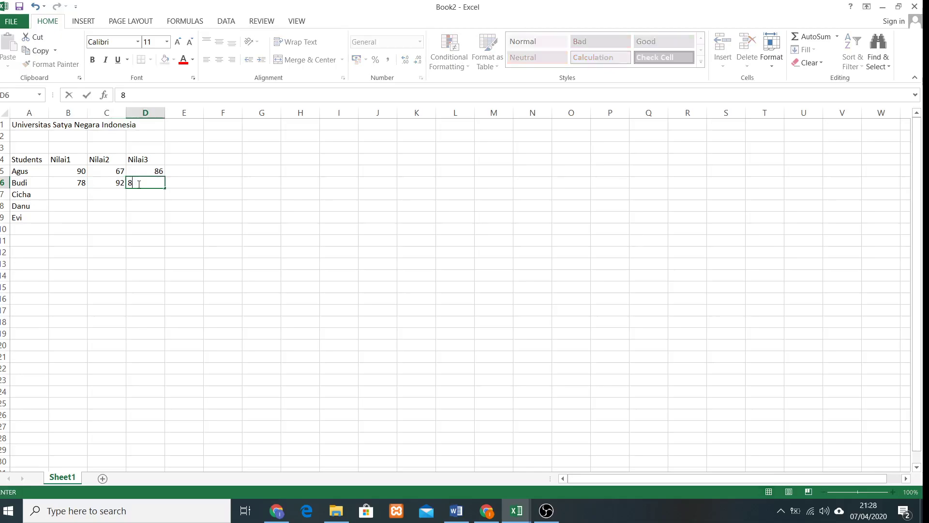
{"action": "type", "text": "8"}
- Enter the third student's scores 69, 75 and 83 in cells B7 to D7
{"action": "left_click", "coordinate": [72, 195]}
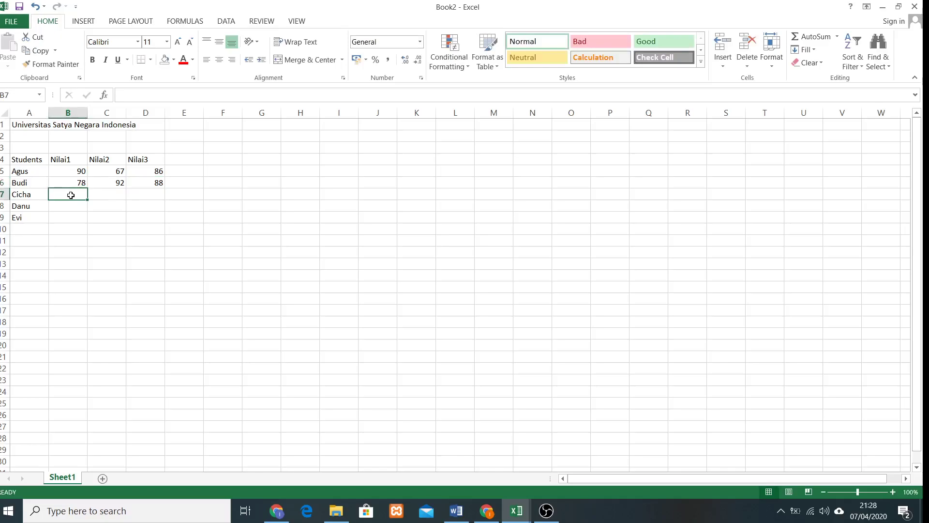
{"action": "type", "text": "69"}
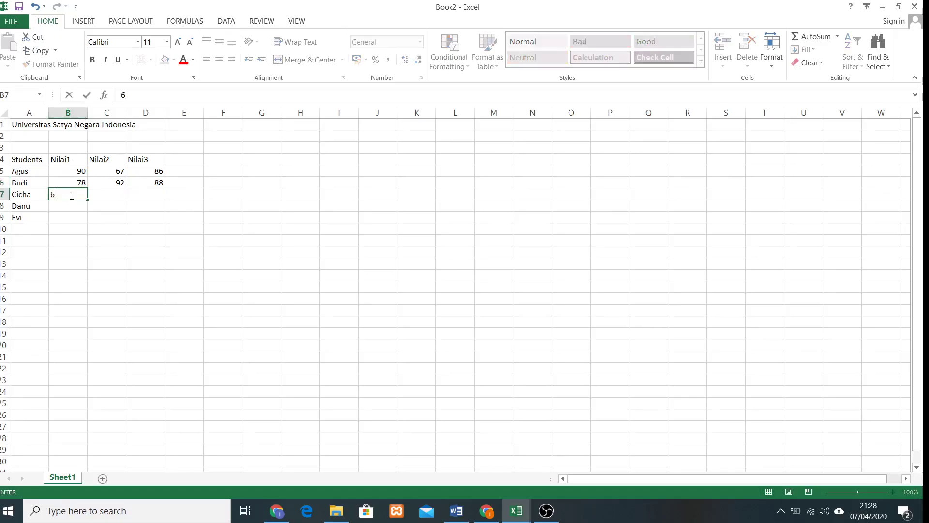
{"action": "left_click", "coordinate": [104, 197]}
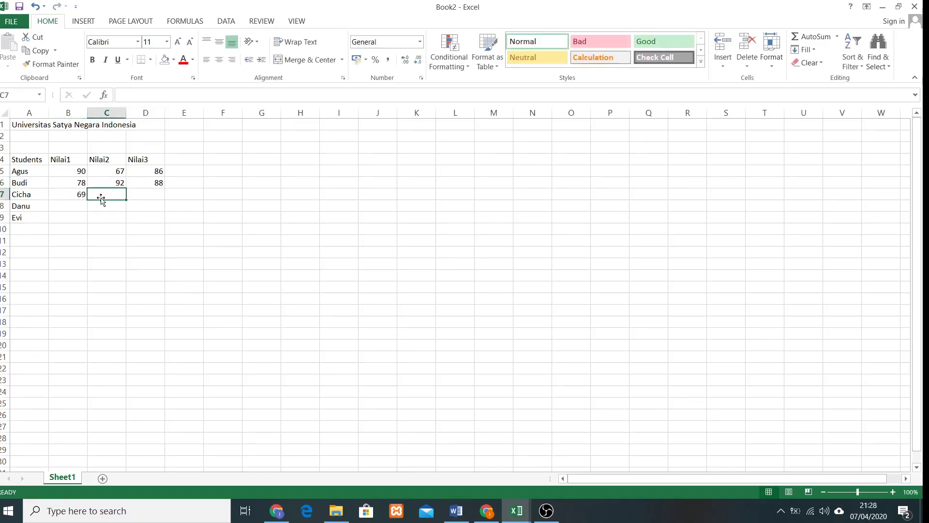
{"action": "type", "text": "75"}
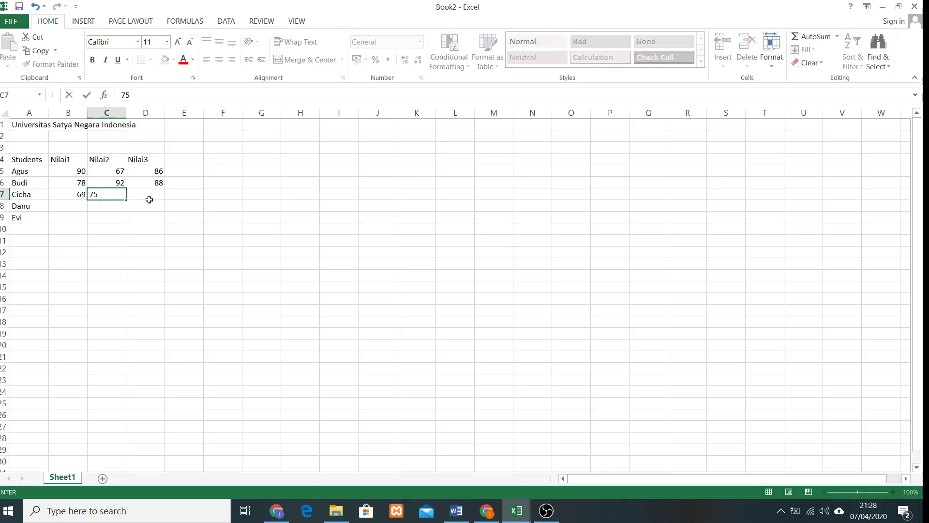
{"action": "left_click", "coordinate": [146, 198]}
{"action": "type", "text": "83"}
- Enter the fourth student's scores 90, 67 and 89 in cells B8 to D8
{"action": "left_click", "coordinate": [77, 208]}
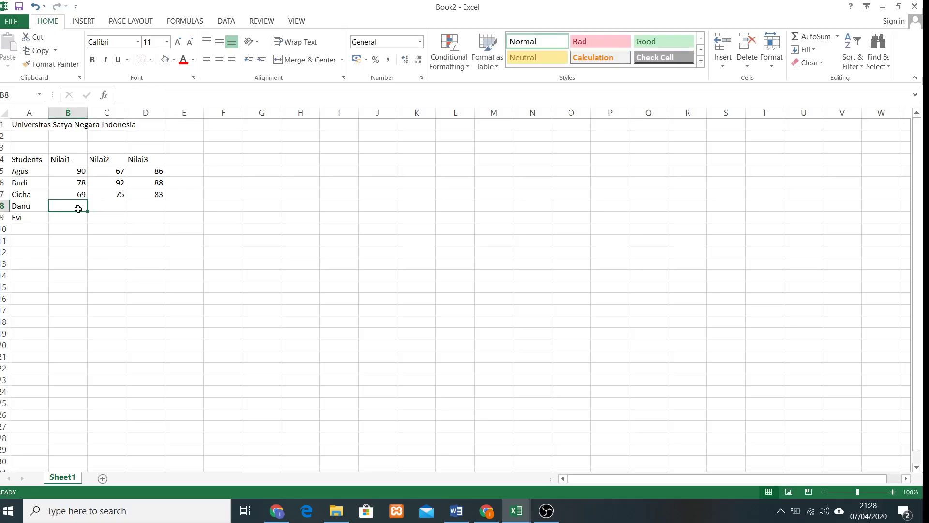
{"action": "type", "text": "90"}
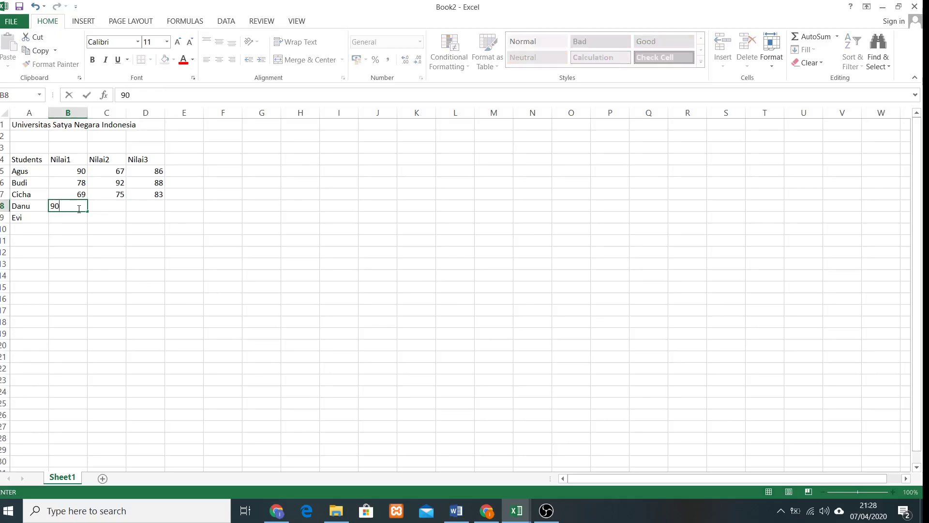
{"action": "key", "text": "Tab"}
{"action": "type", "text": "67"}
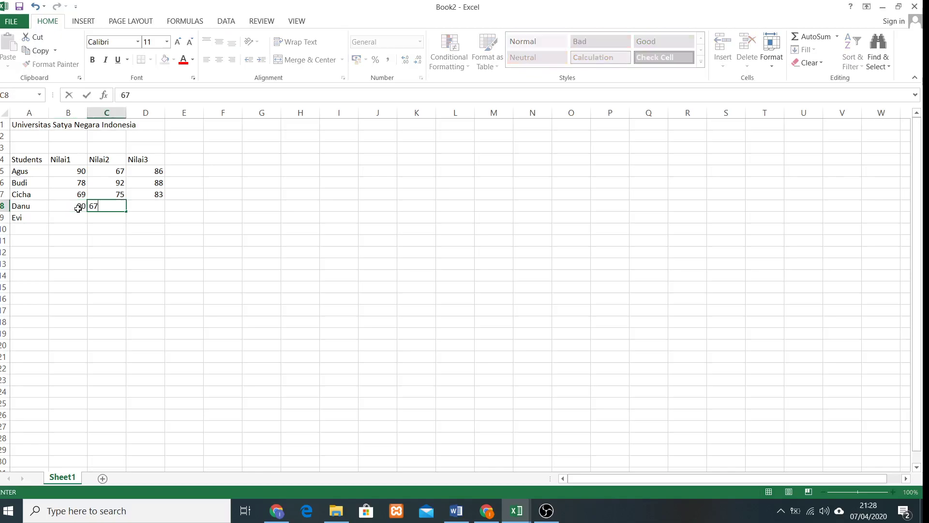
{"action": "key", "text": "Tab"}
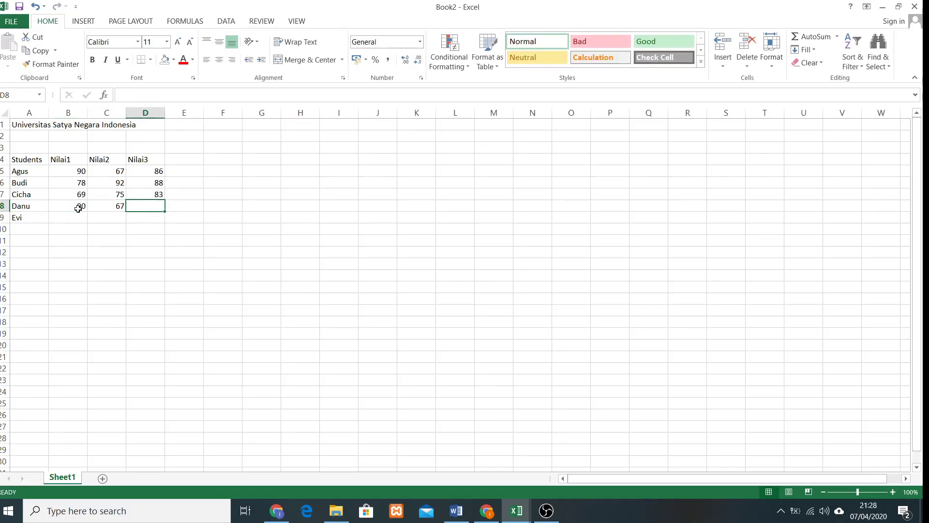
{"action": "type", "text": "89"}
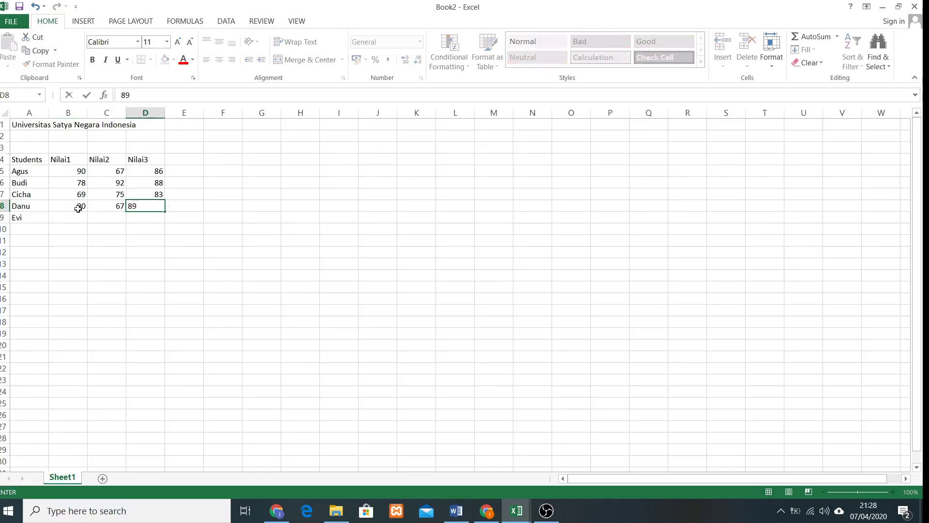
{"action": "key", "text": "Return"}
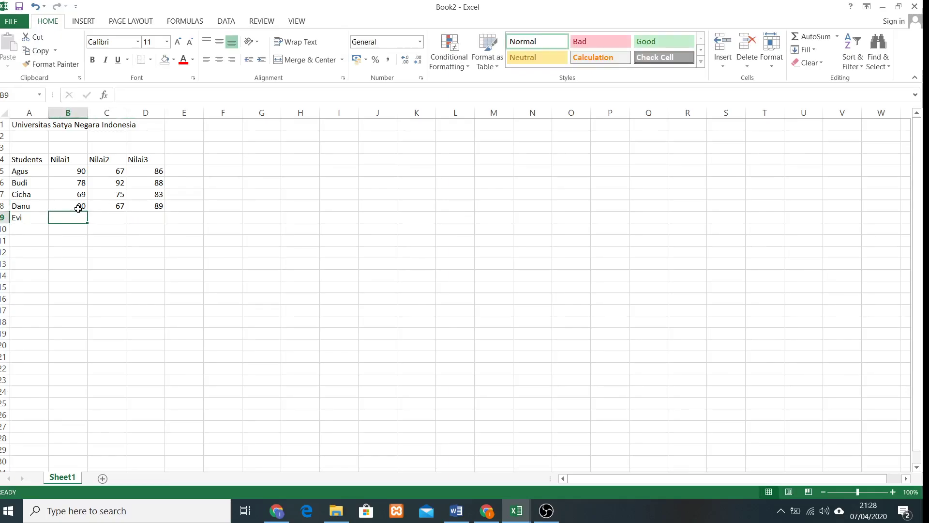
- Enter the fifth student's scores 76, 80 and 80 in cells B9 to D9
{"action": "type", "text": "76"}
{"action": "key", "text": "Tab"}
{"action": "type", "text": "80"}
{"action": "key", "text": "Tab"}
{"action": "type", "text": "8"}
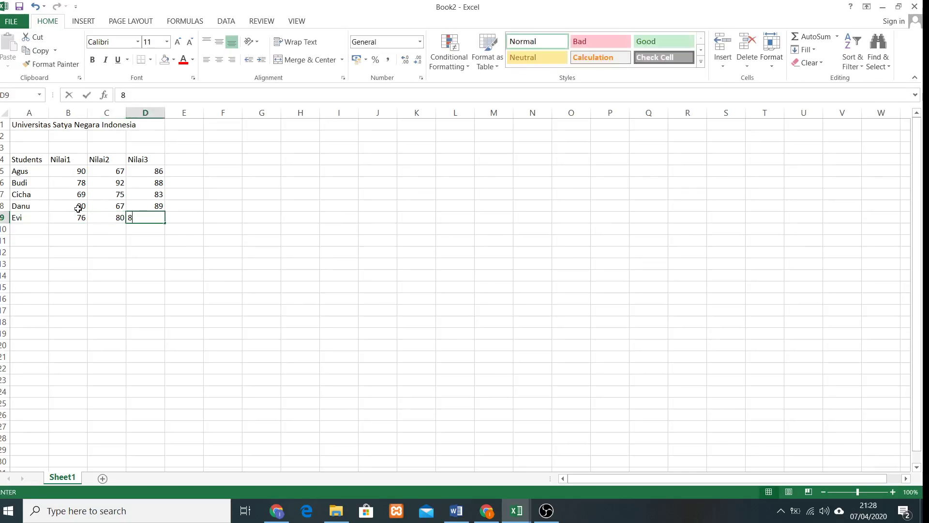
{"action": "type", "text": "0"}
{"action": "key", "text": "Return"}
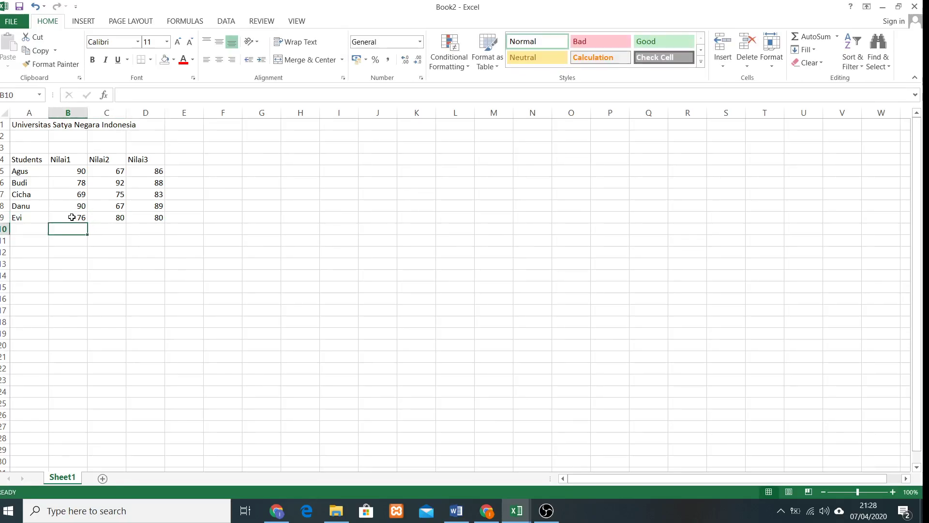
{"action": "left_click_drag", "start_coordinate": [31, 220], "coordinate": [141, 155]}
{"action": "left_click", "coordinate": [37, 161]}
{"action": "left_click_drag", "start_coordinate": [77, 173], "coordinate": [159, 219]}
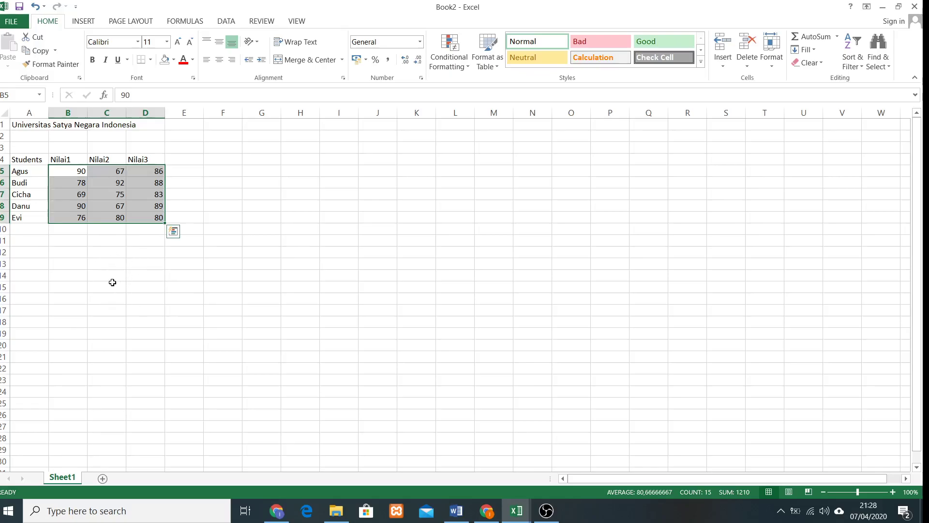
{"action": "left_click", "coordinate": [130, 266]}
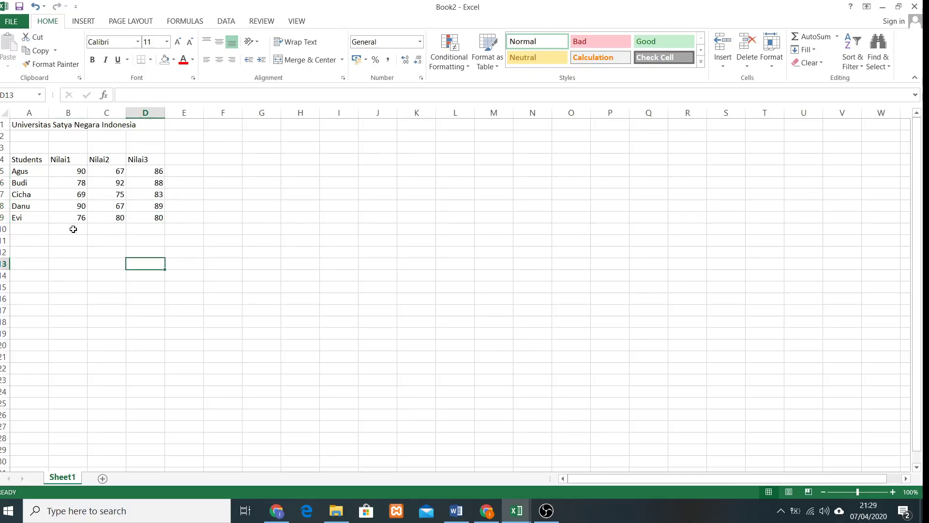
- Enter the label Total in cell A11, leaving one empty row below the student list
{"action": "left_click", "coordinate": [48, 231]}
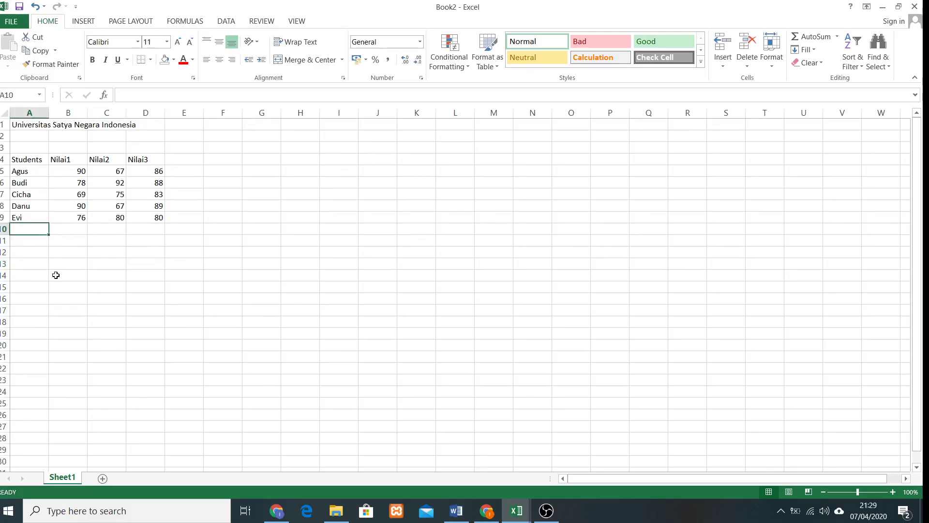
{"action": "key", "text": "Down"}
{"action": "type", "text": "Total"}
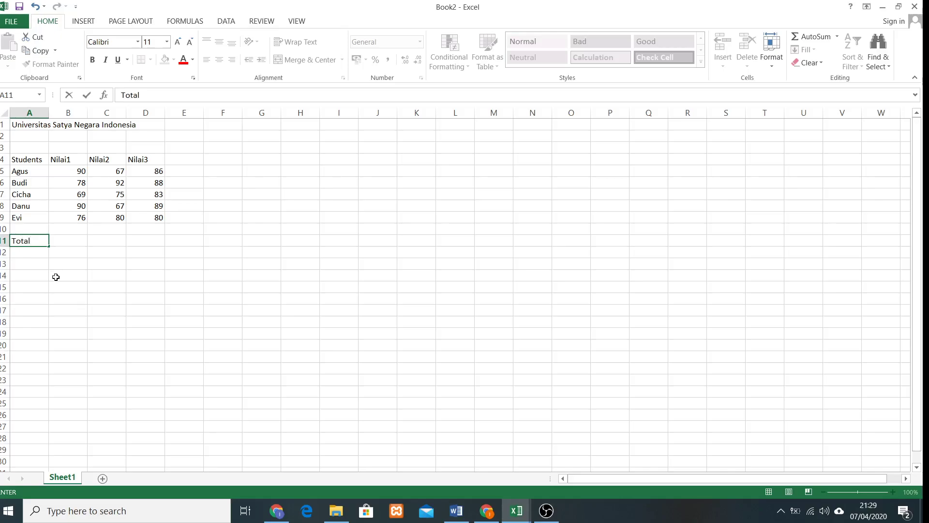
- Add up the five Nilai1 scores in cell B11 with the formula =B5+B6+B7+B8+B9
{"action": "left_click", "coordinate": [71, 238]}
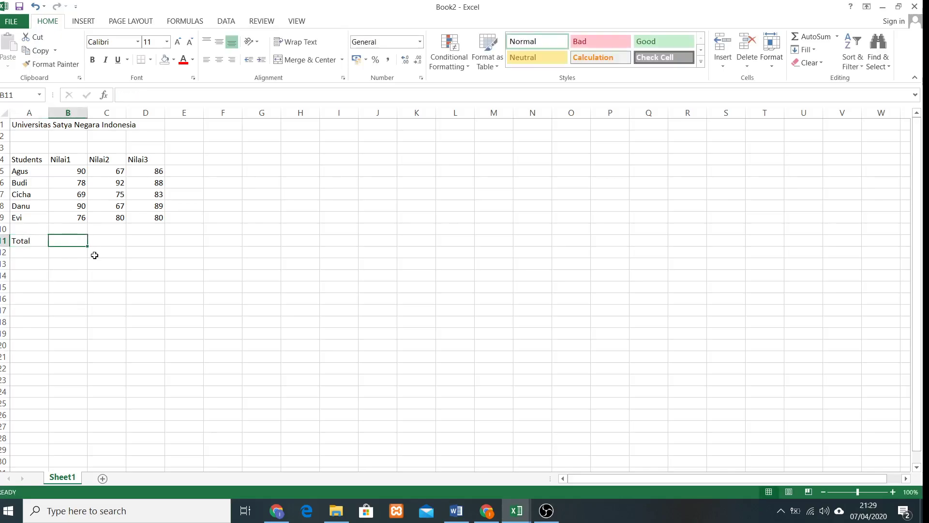
{"action": "type", "text": "="}
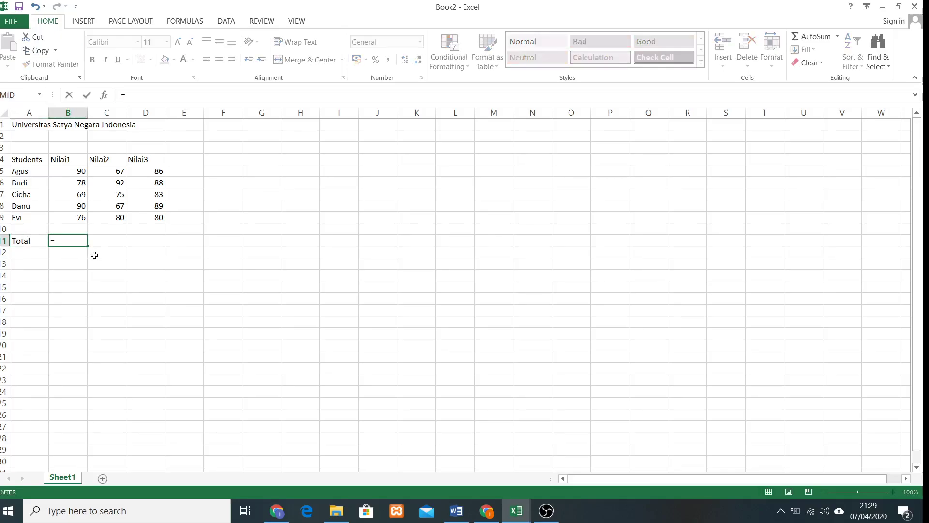
{"action": "left_click", "coordinate": [73, 172]}
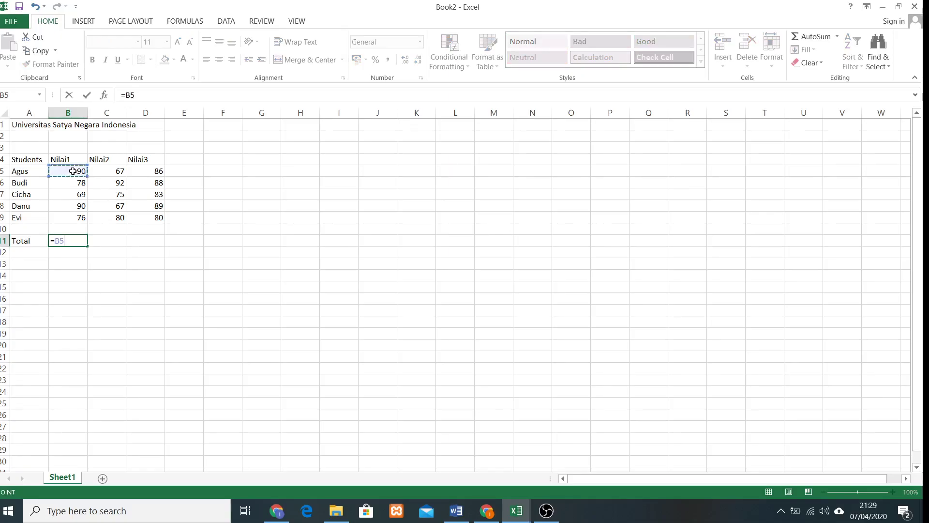
{"action": "type", "text": "+"}
{"action": "left_click", "coordinate": [64, 185]}
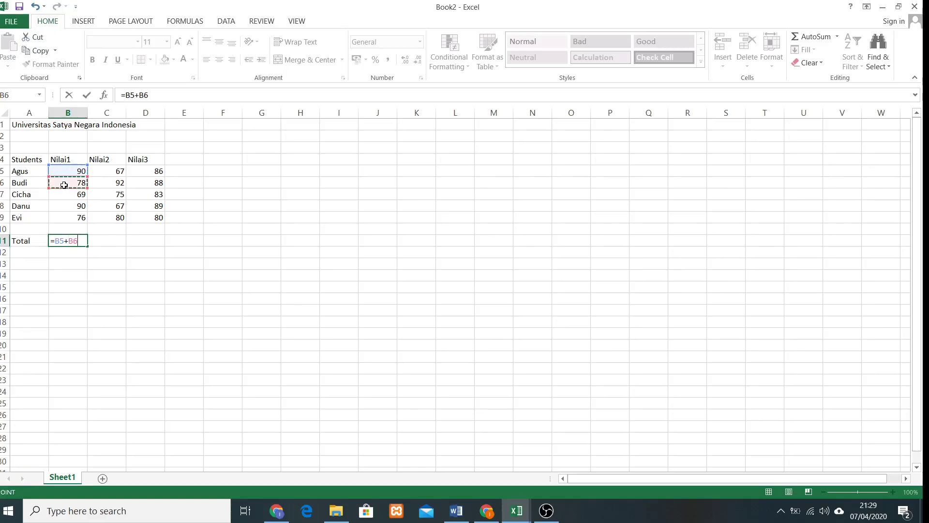
{"action": "type", "text": "+"}
{"action": "left_click", "coordinate": [64, 195]}
{"action": "type", "text": "+"}
{"action": "left_click", "coordinate": [68, 205]}
{"action": "type", "text": "+"}
{"action": "left_click", "coordinate": [65, 217]}
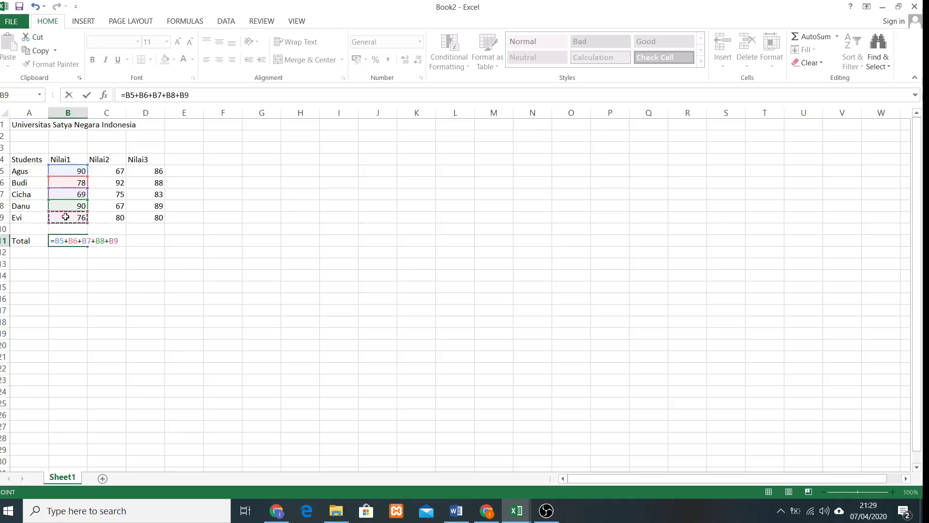
{"action": "key", "text": "Return"}
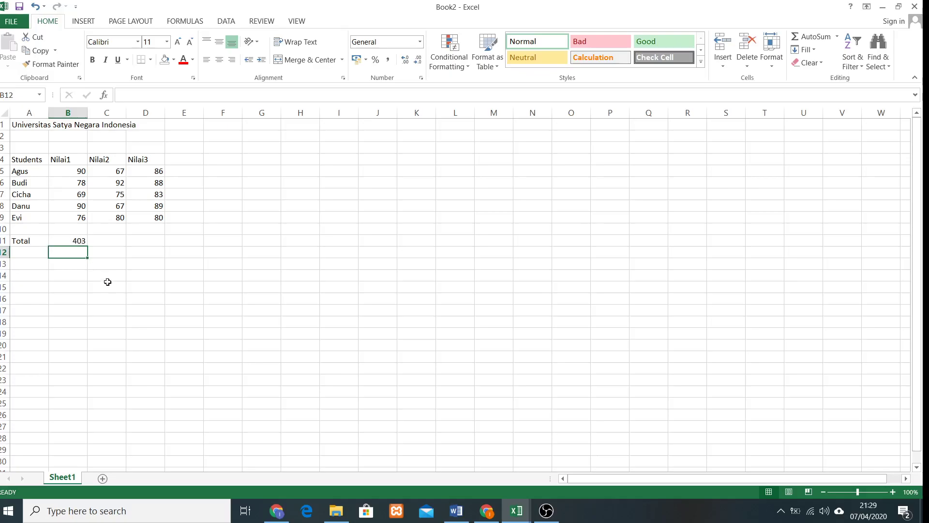
- Enter the label Rata2 in cell A12 below Total
{"action": "left_click", "coordinate": [30, 252]}
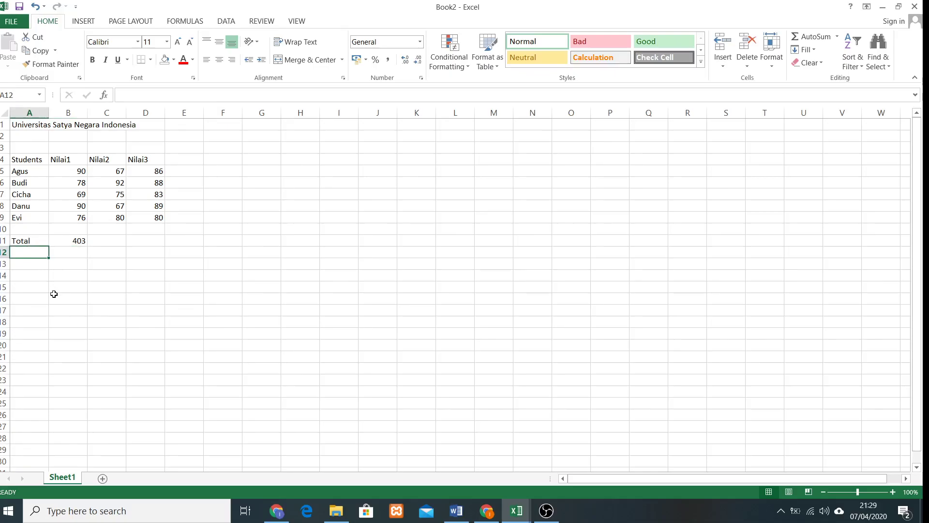
{"action": "type", "text": "Rata"}
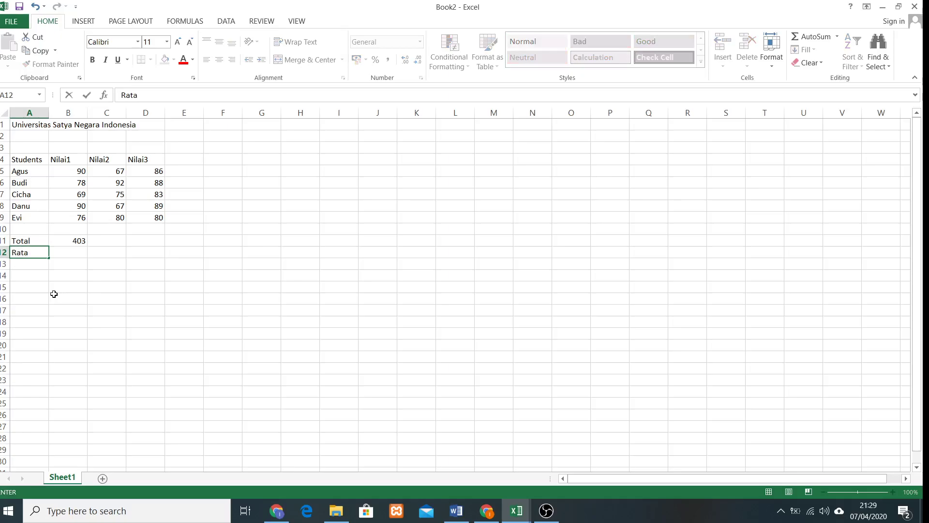
{"action": "type", "text": "2"}
{"action": "left_click", "coordinate": [69, 286]}
- Calculate the Nilai1 average in cell B12 with the formula =B11/5
{"action": "left_click", "coordinate": [68, 250]}
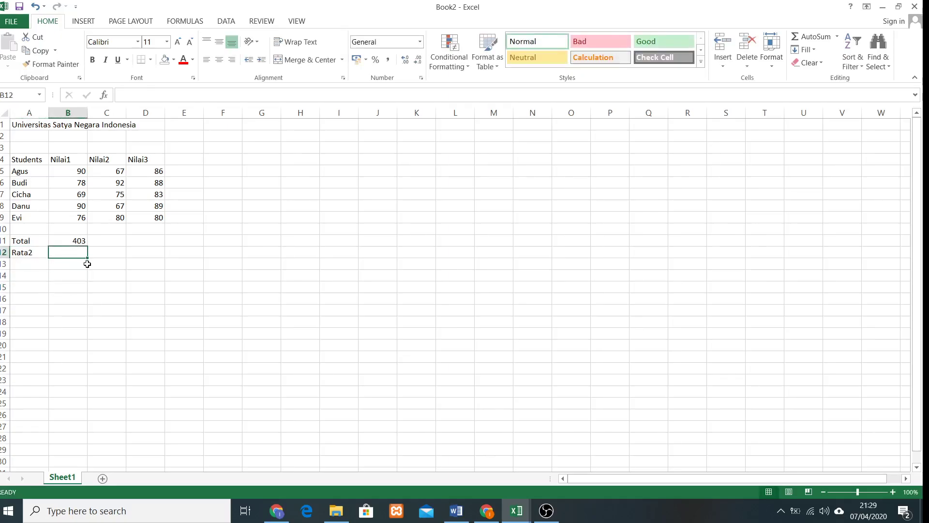
{"action": "type", "text": "="}
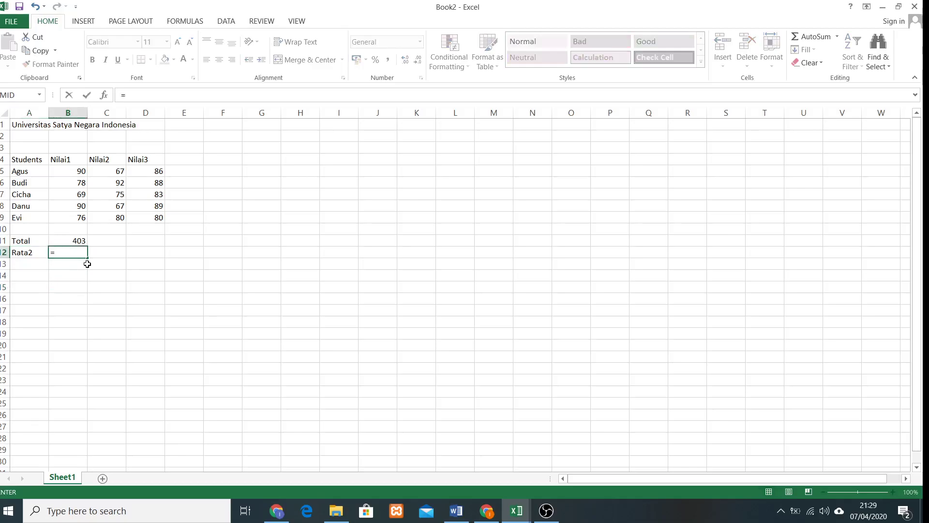
{"action": "left_click", "coordinate": [59, 240]}
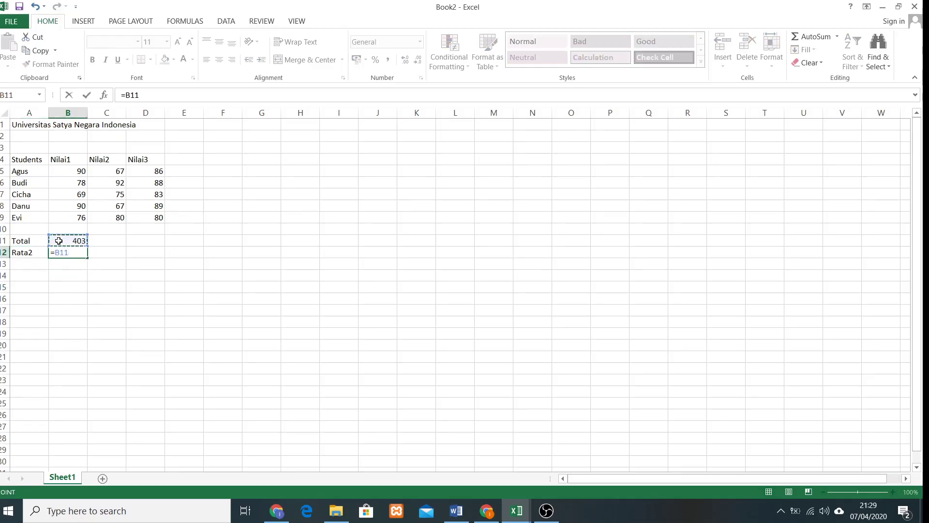
{"action": "type", "text": "/5"}
{"action": "key", "text": "Return"}
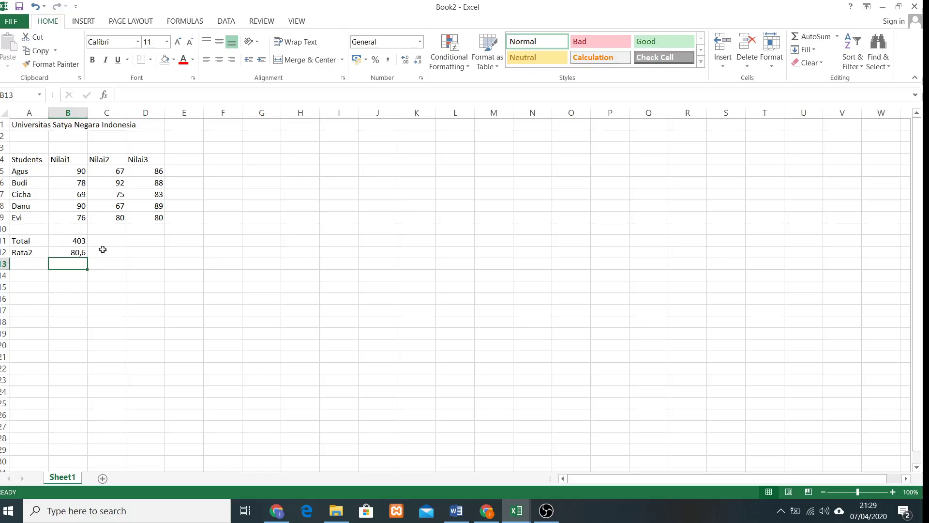
{"action": "left_click", "coordinate": [77, 240]}
{"action": "left_click", "coordinate": [78, 254]}
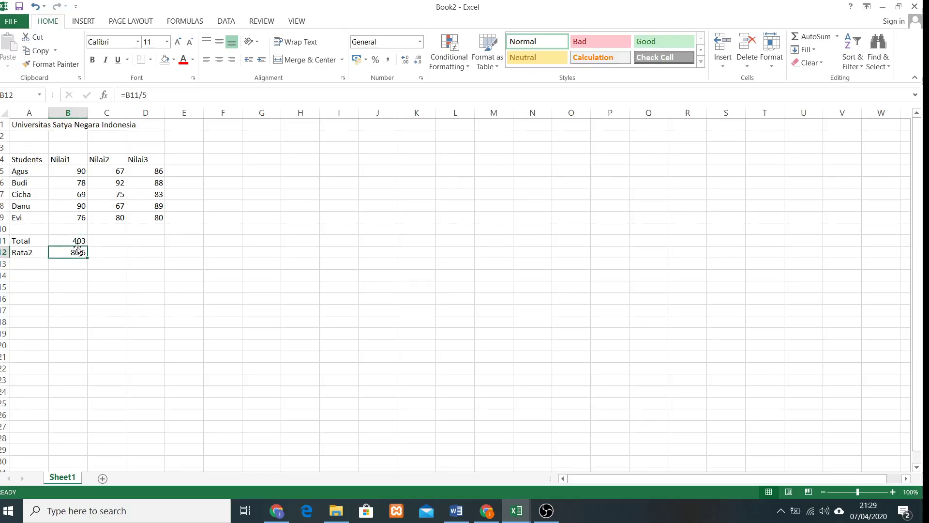
{"action": "left_click", "coordinate": [78, 241]}
{"action": "left_click", "coordinate": [77, 253]}
- Copy the Students and Nilai1 columns, A4:B9, to G4 and change the copied Nilai1 header to Belanja
{"action": "left_click_drag", "start_coordinate": [27, 159], "coordinate": [74, 216]}
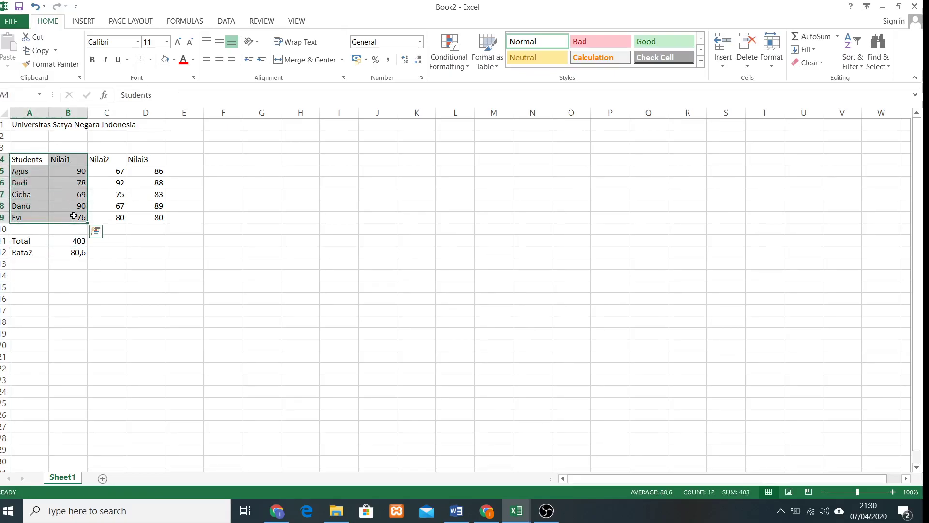
{"action": "key", "text": "ctrl+c"}
{"action": "left_click", "coordinate": [257, 159]}
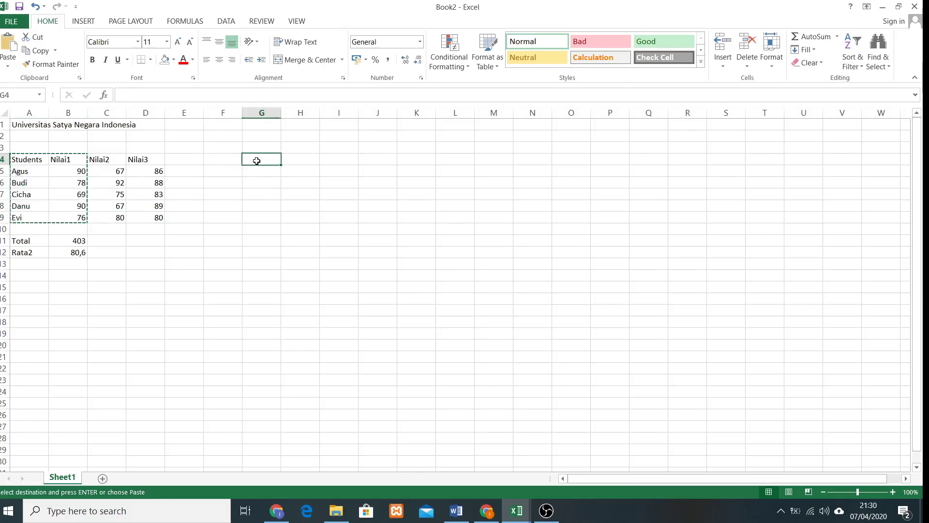
{"action": "key", "text": "ctrl+v"}
{"action": "left_click", "coordinate": [297, 158]}
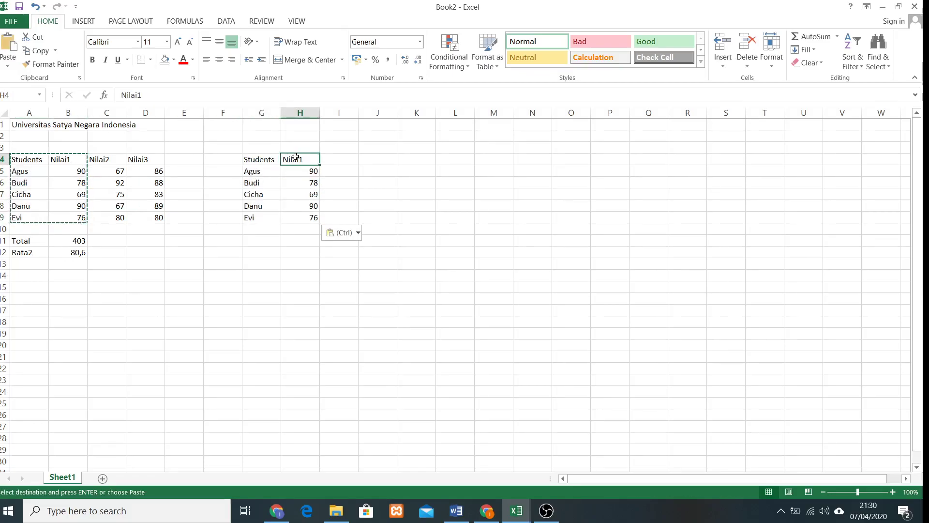
{"action": "type", "text": "Belanja"}
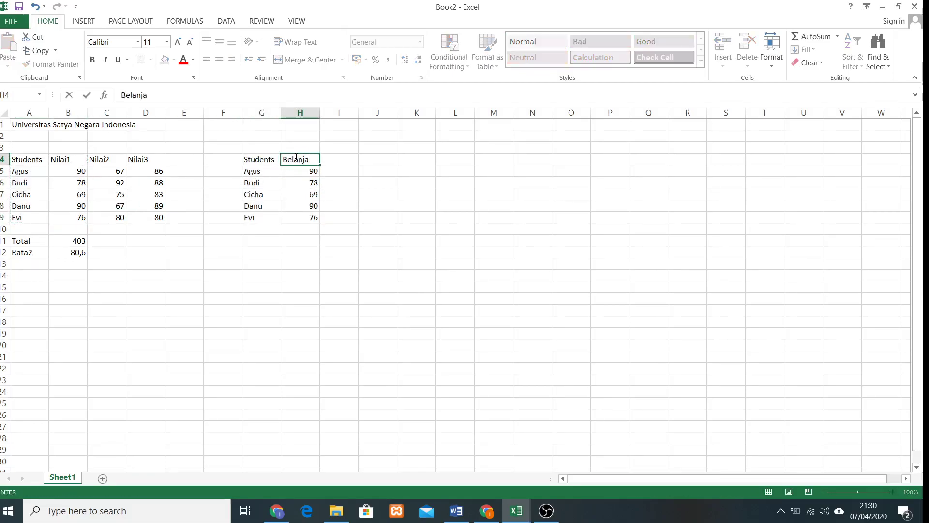
- Enter the label Diskon in cell G2 and the rate 10% in cell H2
{"action": "left_click", "coordinate": [261, 136]}
{"action": "type", "text": "Diskon"}
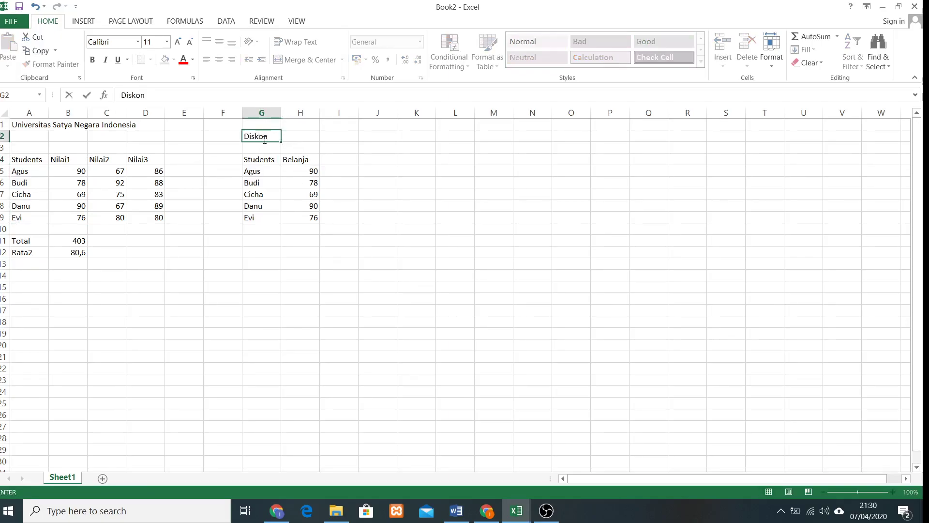
{"action": "left_click", "coordinate": [298, 140]}
{"action": "type", "text": "10%"}
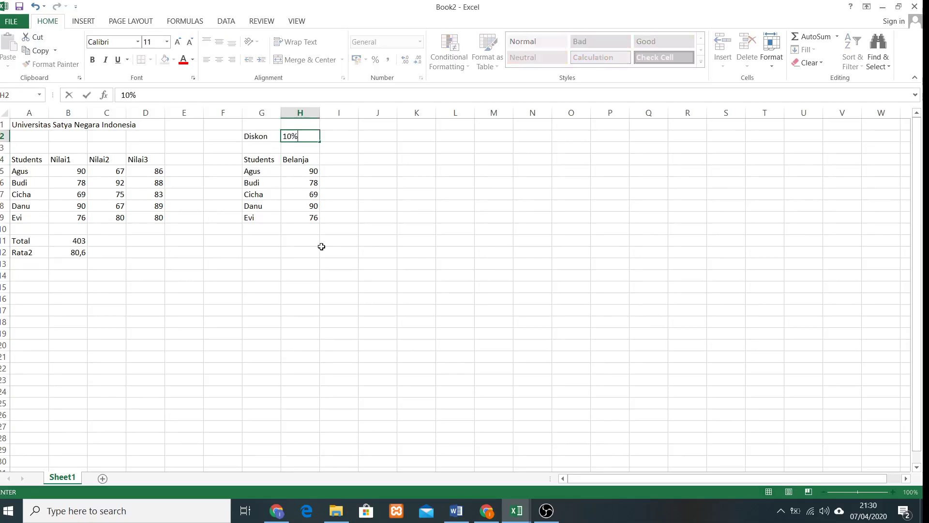
{"action": "key", "text": "Return"}
- Replace the copied scores in H5 to H9 with the Belanja amounts 1000000, 1500000, 1400000, 900000 and 850000
{"action": "left_click", "coordinate": [311, 172]}
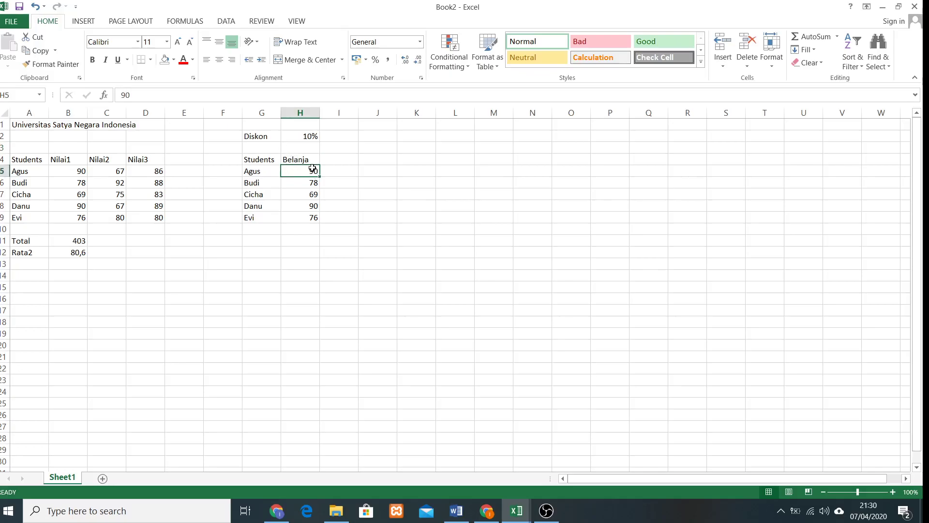
{"action": "type", "text": "100000"}
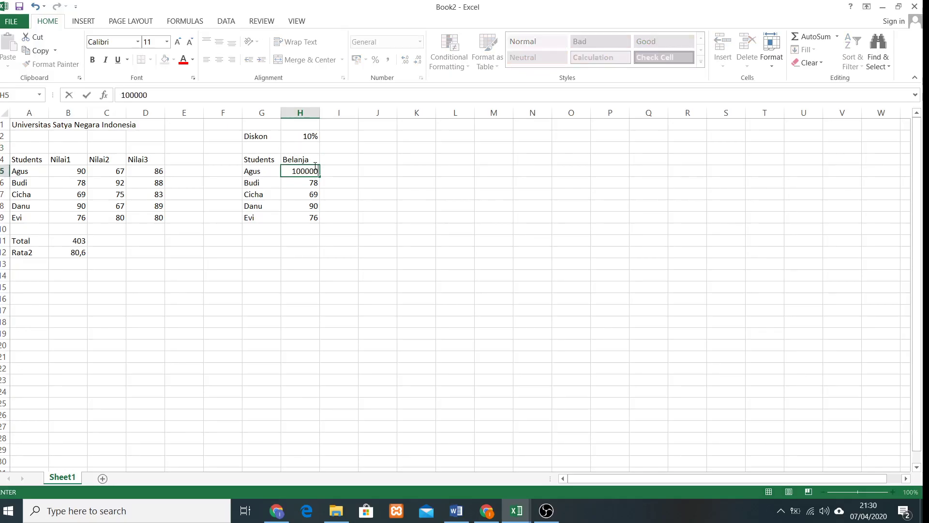
{"action": "type", "text": "0"}
{"action": "key", "text": "Return"}
{"action": "type", "text": "150000"}
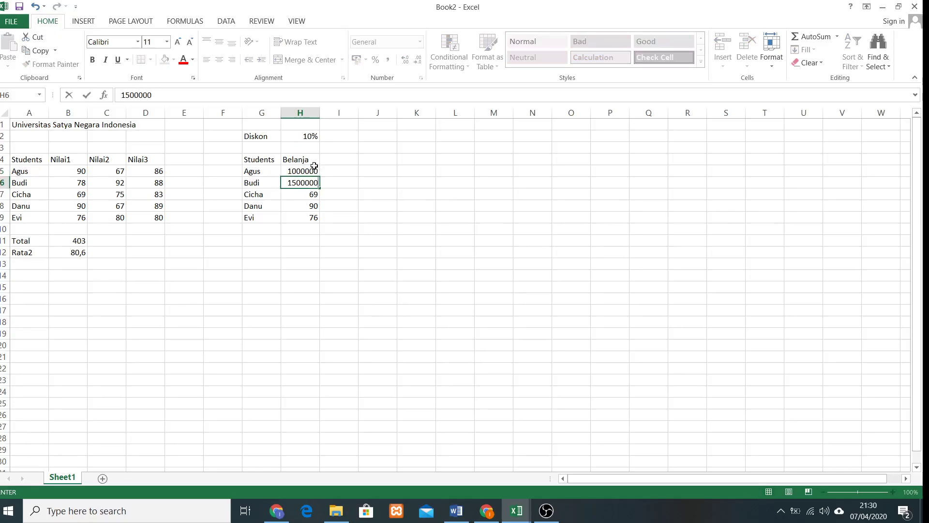
{"action": "key", "text": "Return"}
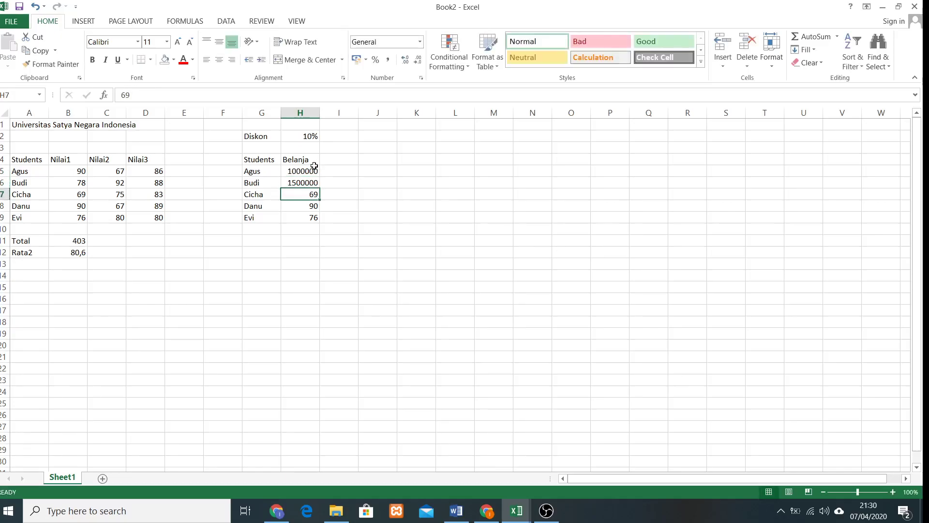
{"action": "type", "text": "1"}
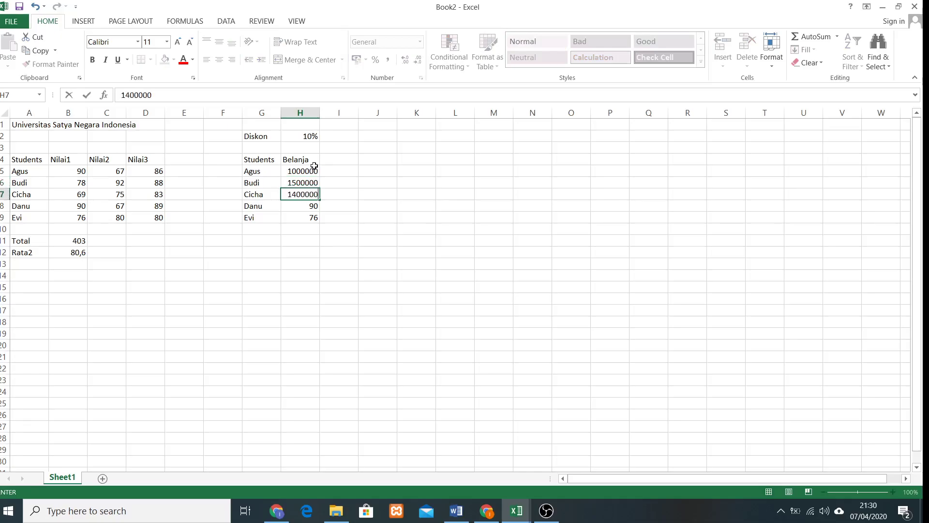
{"action": "type", "text": "400000"}
{"action": "key", "text": "Return"}
{"action": "type", "text": "900000"}
{"action": "key", "text": "Return"}
{"action": "type", "text": "850000"}
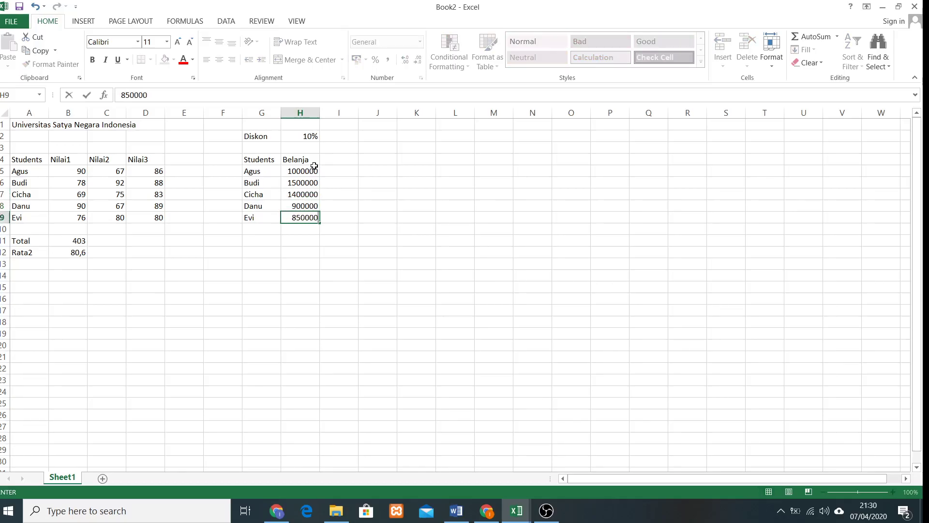
{"action": "key", "text": "Return"}
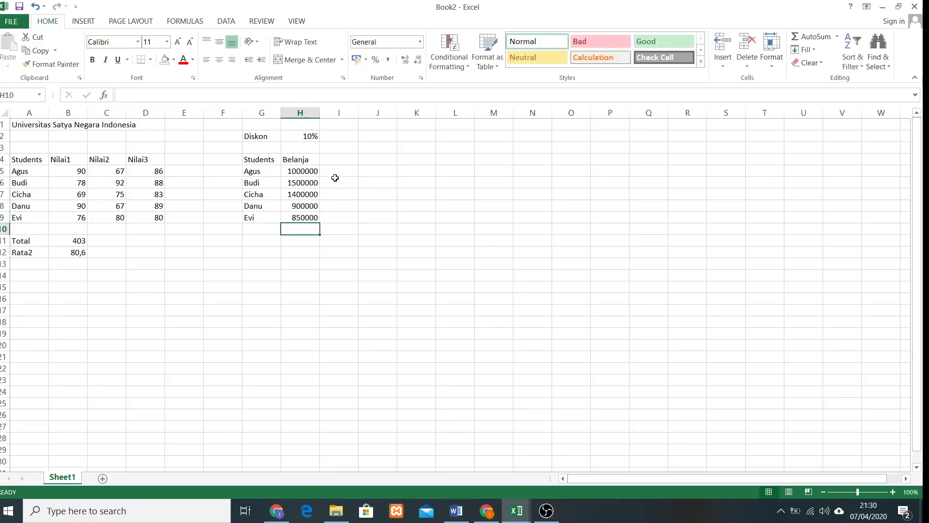
- Add the column header Bayar in cell I4 beside Belanja
{"action": "left_click", "coordinate": [340, 160]}
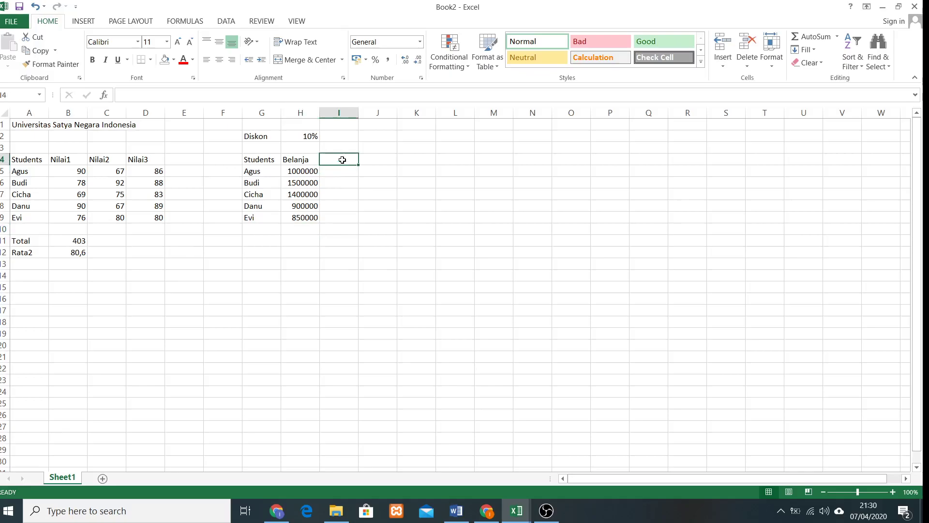
{"action": "type", "text": "Bayar"}
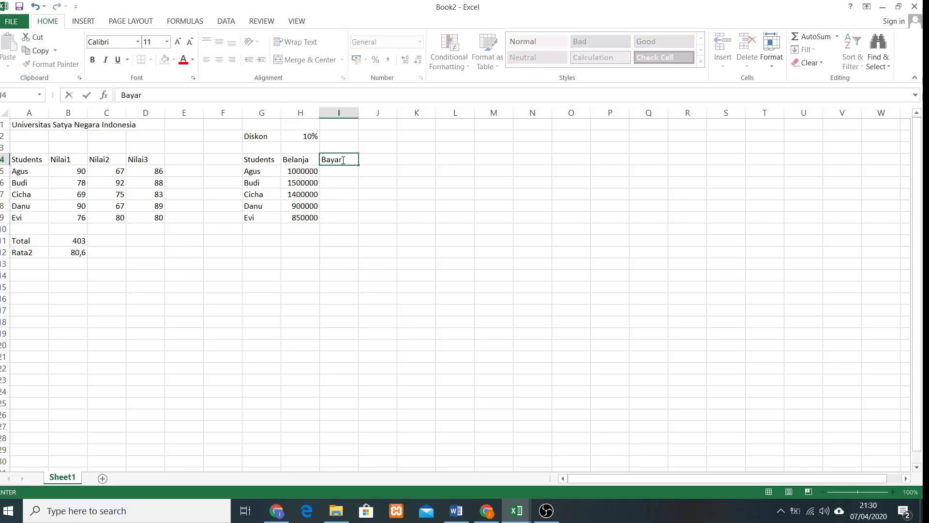
{"action": "key", "text": "Return"}
- Calculate the discounted payment for the first student in cell I5 with the formula =H5-H5*H2
{"action": "type", "text": "="}
{"action": "left_click", "coordinate": [308, 171]}
{"action": "type", "text": "-"}
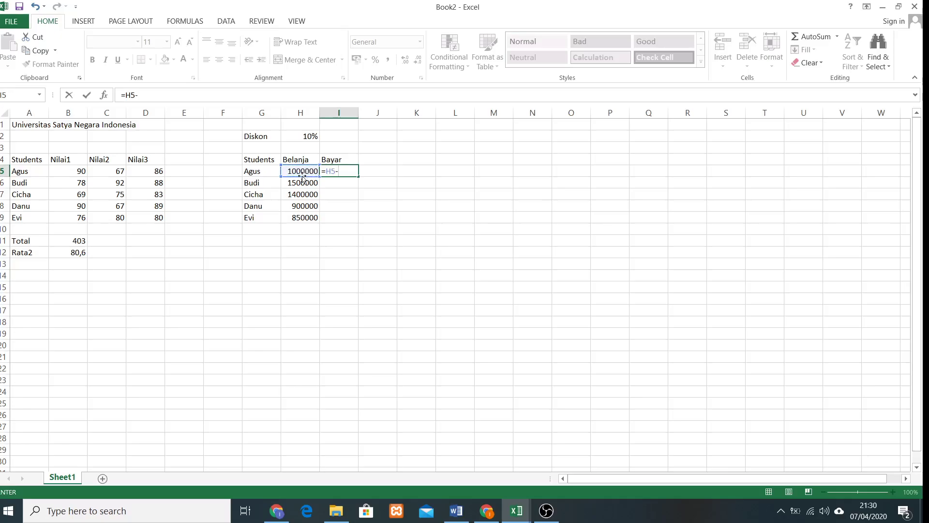
{"action": "left_click", "coordinate": [305, 172]}
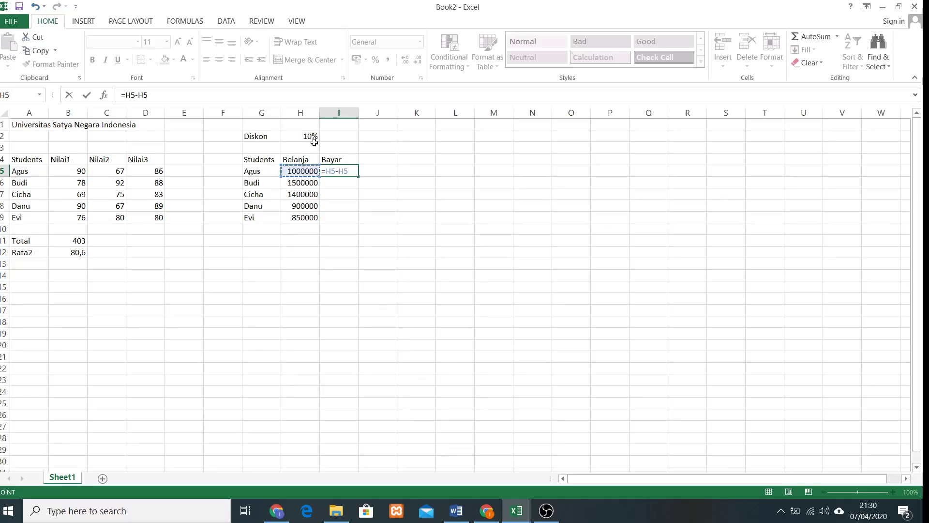
{"action": "type", "text": "*"}
{"action": "left_click", "coordinate": [305, 133]}
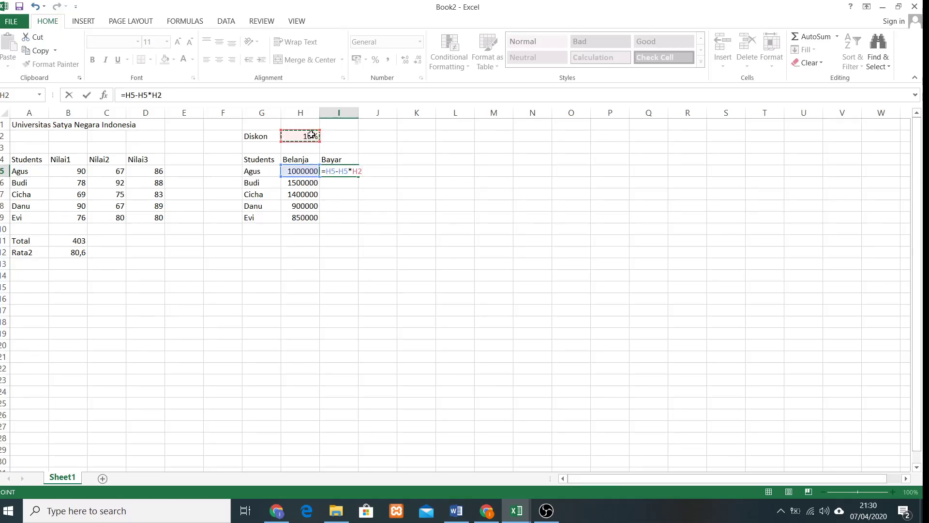
{"action": "key", "text": "Return"}
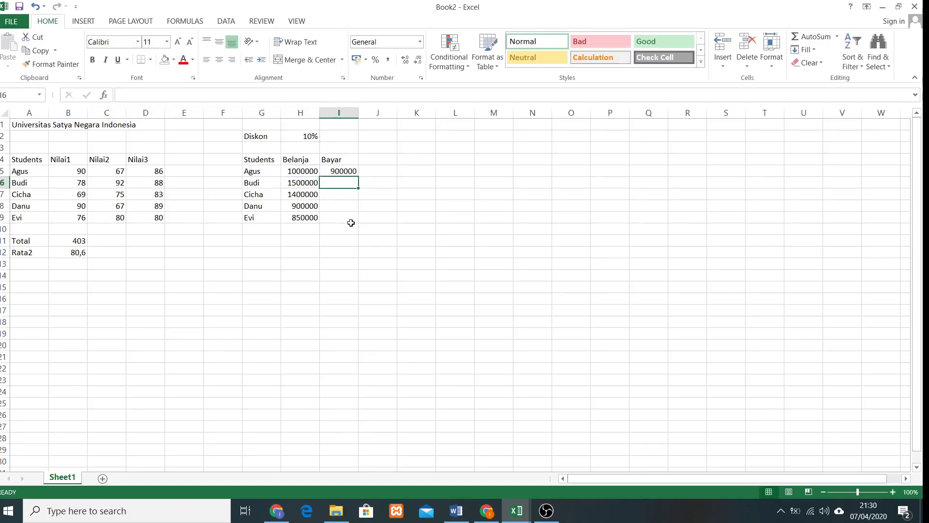
{"action": "left_click", "coordinate": [346, 171]}
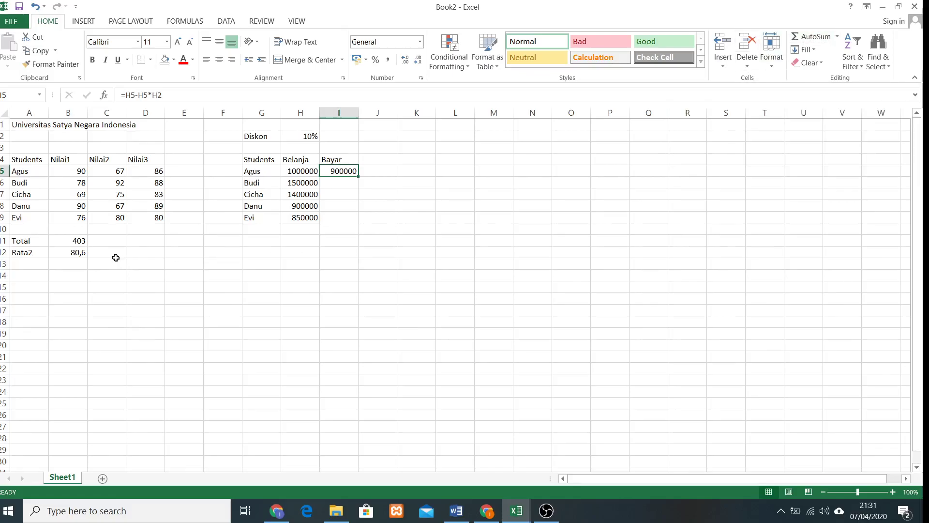
- Total the Nilai2 scores in cell C11 with AutoSum over the range C5:C9
{"action": "left_click", "coordinate": [69, 242]}
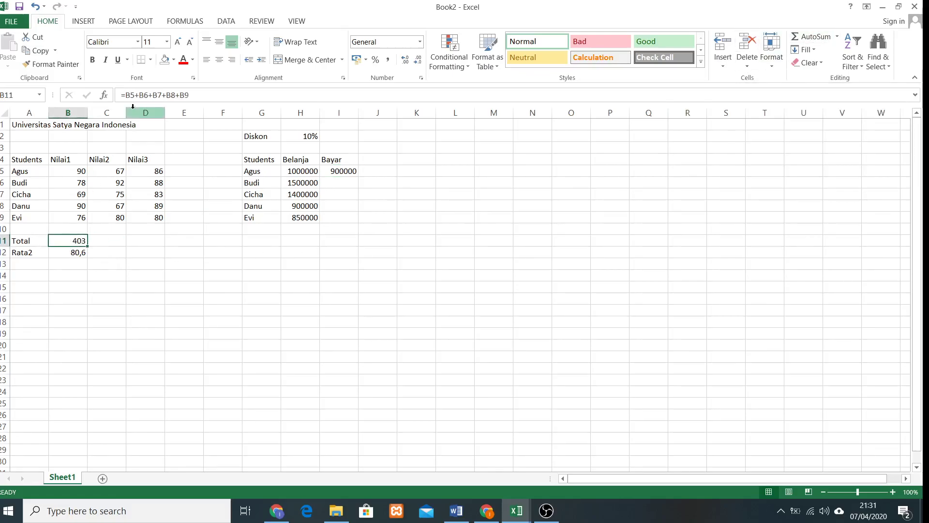
{"action": "left_click", "coordinate": [110, 240]}
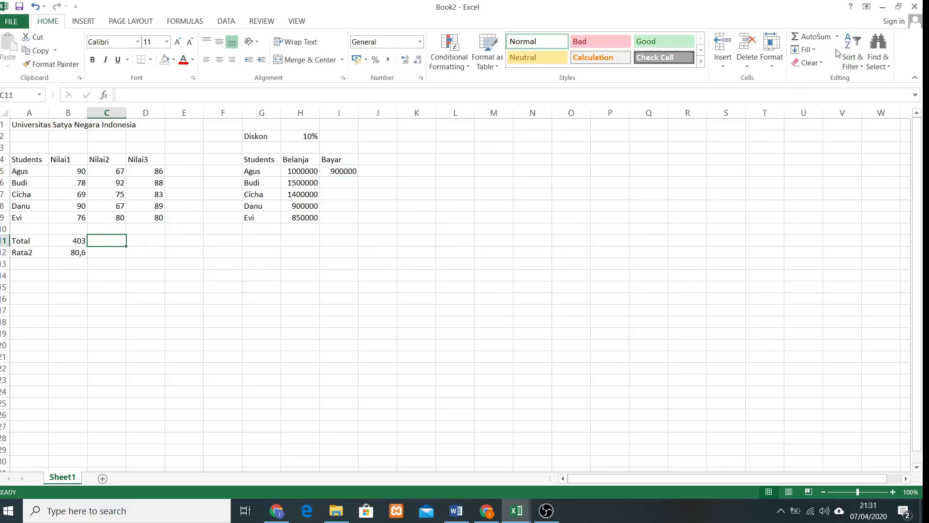
{"action": "left_click", "coordinate": [816, 37]}
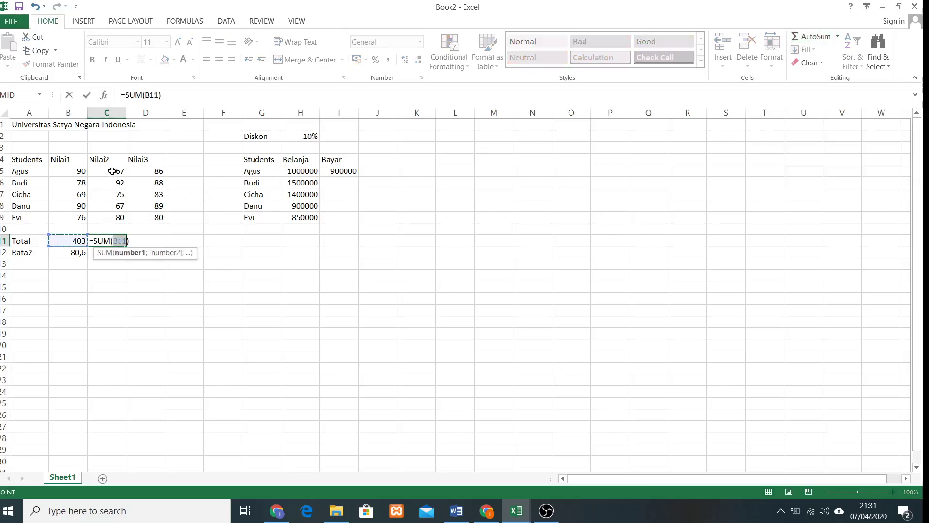
{"action": "left_click_drag", "start_coordinate": [112, 171], "coordinate": [111, 223]}
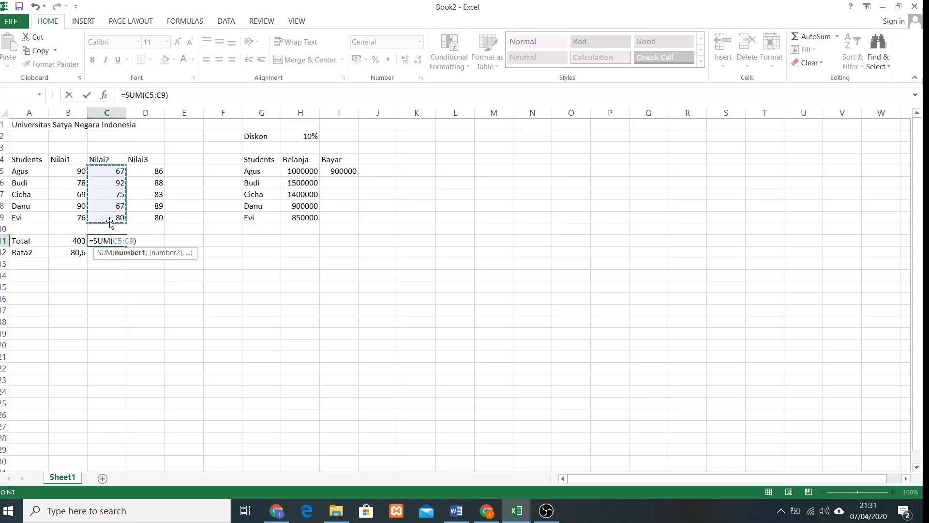
{"action": "key", "text": "Return"}
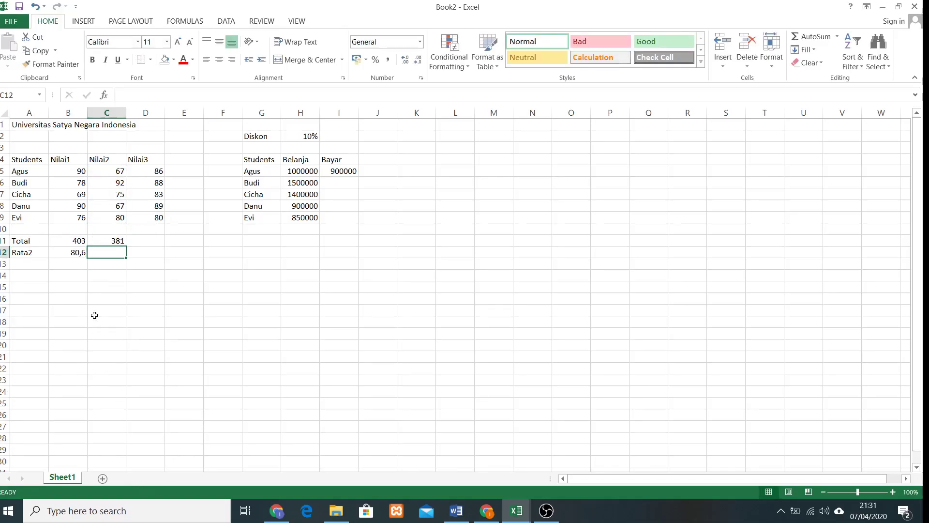
- Total the Nilai3 scores in cell D11 with AutoSum, limiting the range to D5:D9
{"action": "left_click", "coordinate": [144, 241]}
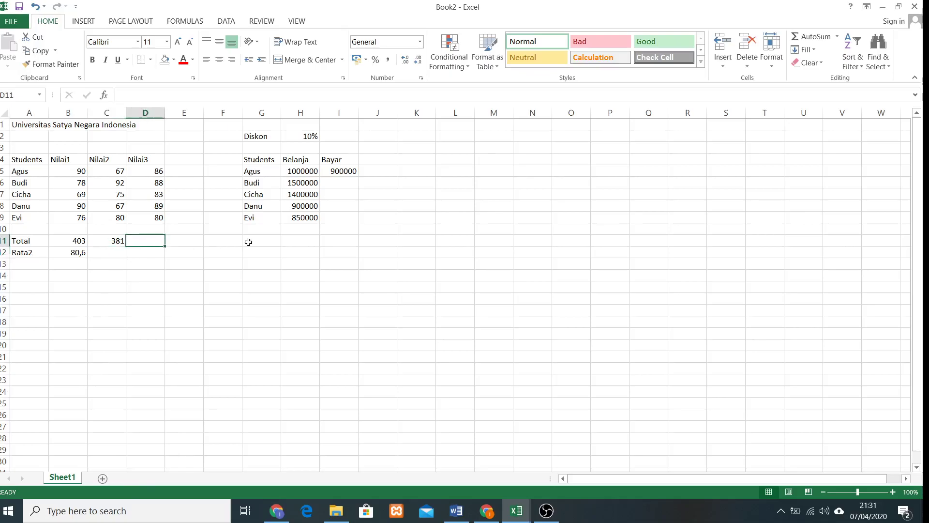
{"action": "left_click", "coordinate": [813, 37]}
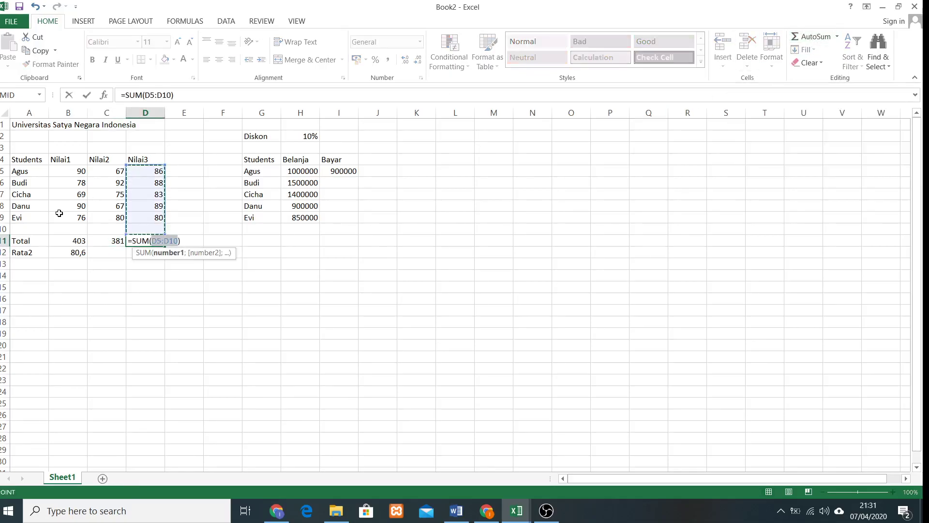
{"action": "left_click_drag", "start_coordinate": [158, 172], "coordinate": [159, 220]}
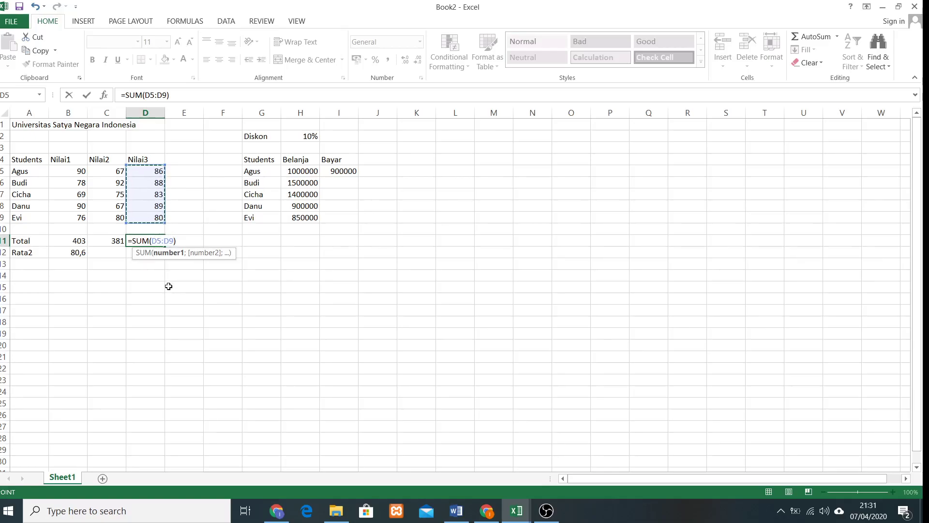
{"action": "key", "text": "Return"}
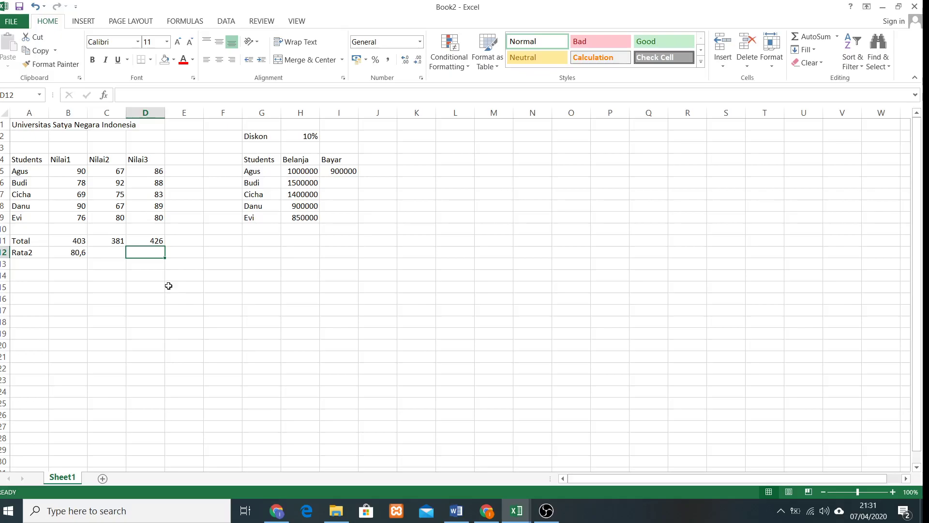
- Average the Nilai2 scores in cell C12 with the AVERAGE function over C5:C9
{"action": "left_click", "coordinate": [109, 251]}
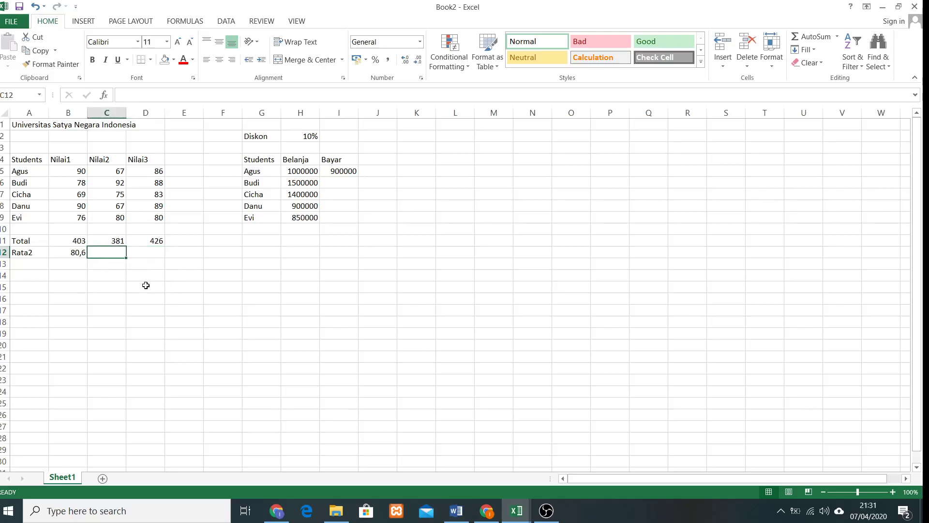
{"action": "left_click", "coordinate": [836, 38]}
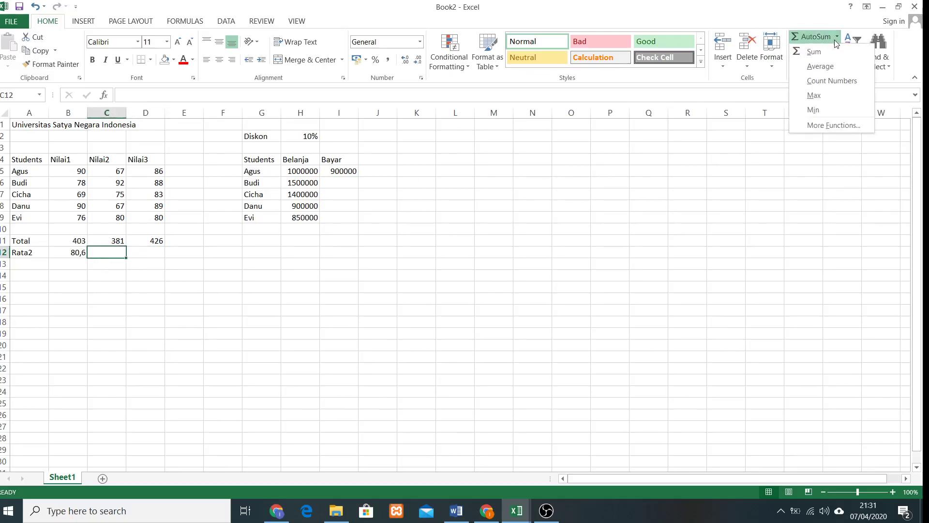
{"action": "left_click", "coordinate": [821, 68]}
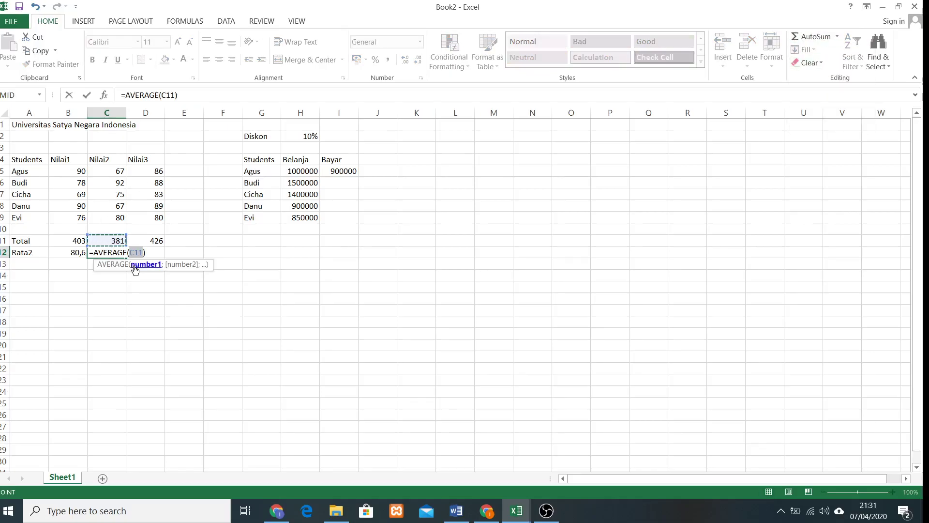
{"action": "left_click_drag", "start_coordinate": [115, 172], "coordinate": [119, 218]}
{"action": "key", "text": "Return"}
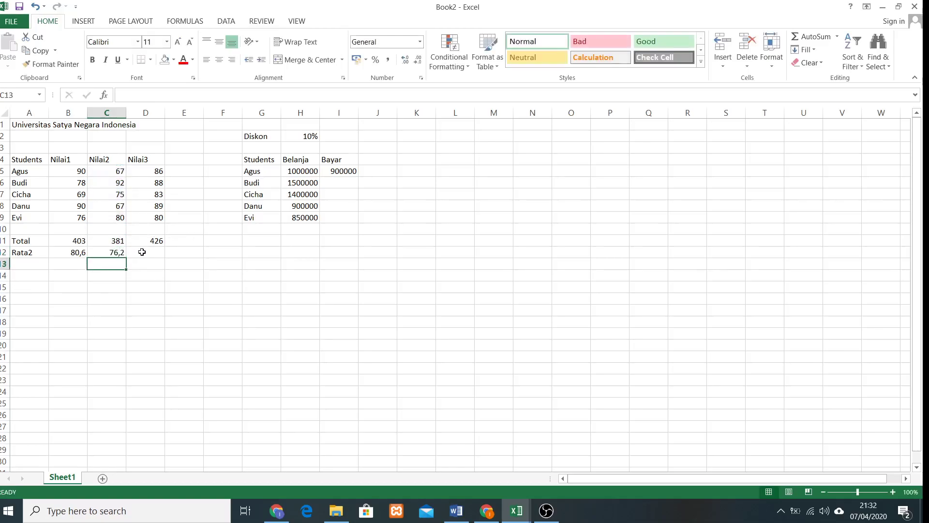
- Average the Nilai3 scores in cell D12 with the AVERAGE function over D5:D9
{"action": "left_click", "coordinate": [142, 252]}
{"action": "left_click", "coordinate": [837, 39]}
{"action": "left_click", "coordinate": [821, 66]}
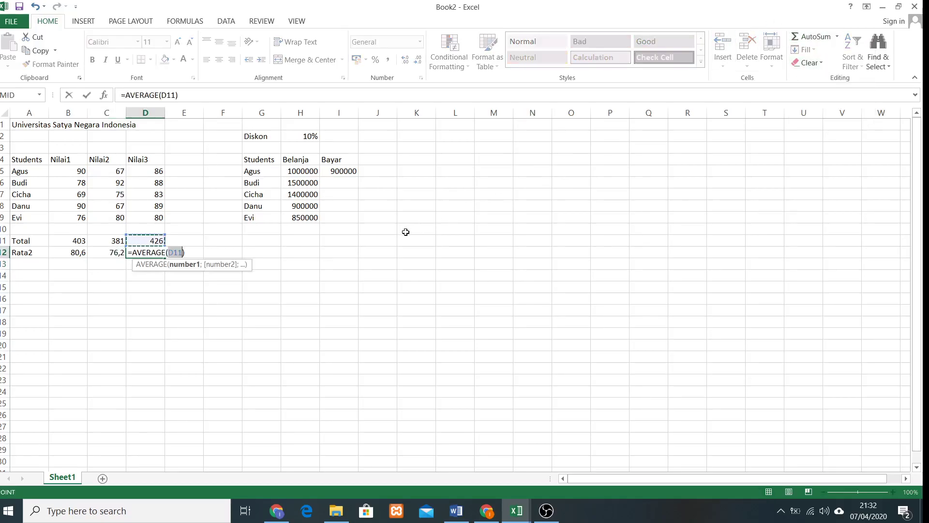
{"action": "left_click", "coordinate": [153, 171]}
{"action": "left_click_drag", "start_coordinate": [153, 171], "coordinate": [158, 218]}
{"action": "key", "text": "Return"}
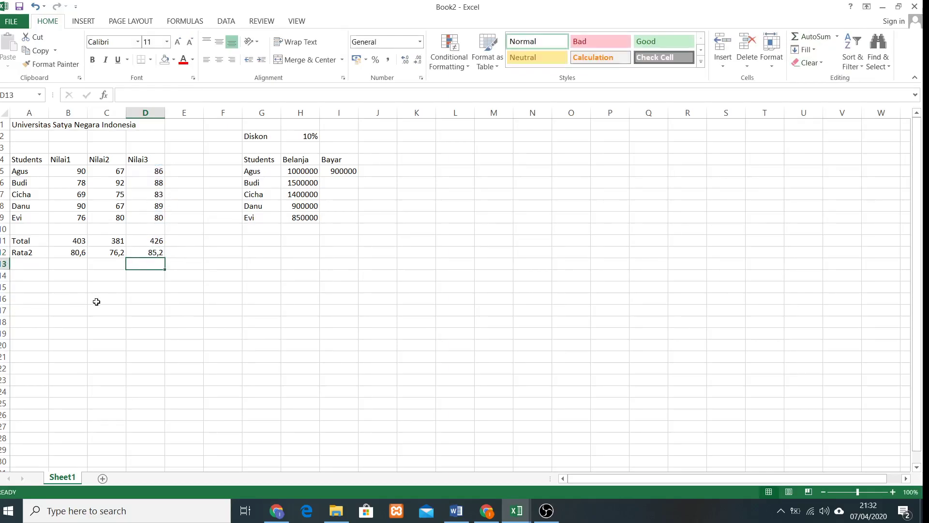
- Add the label Maks in cell A14 and find the highest Nilai1 score in B14 with =MAX(B5:B9)
{"action": "left_click", "coordinate": [25, 275]}
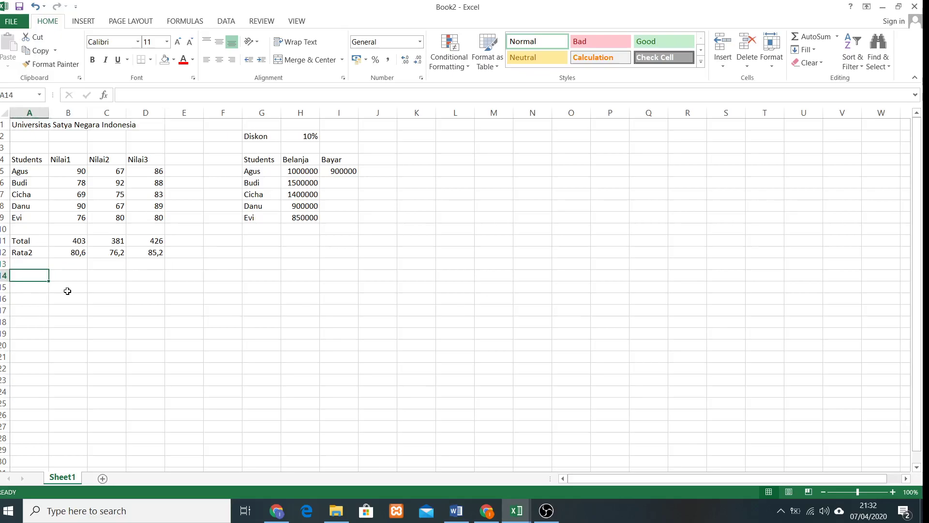
{"action": "type", "text": "Mak"}
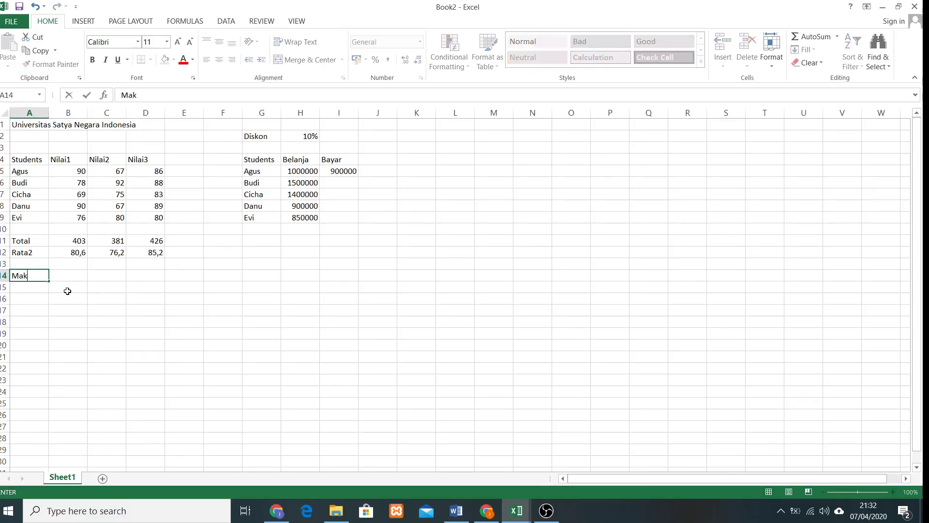
{"action": "left_click", "coordinate": [76, 276]}
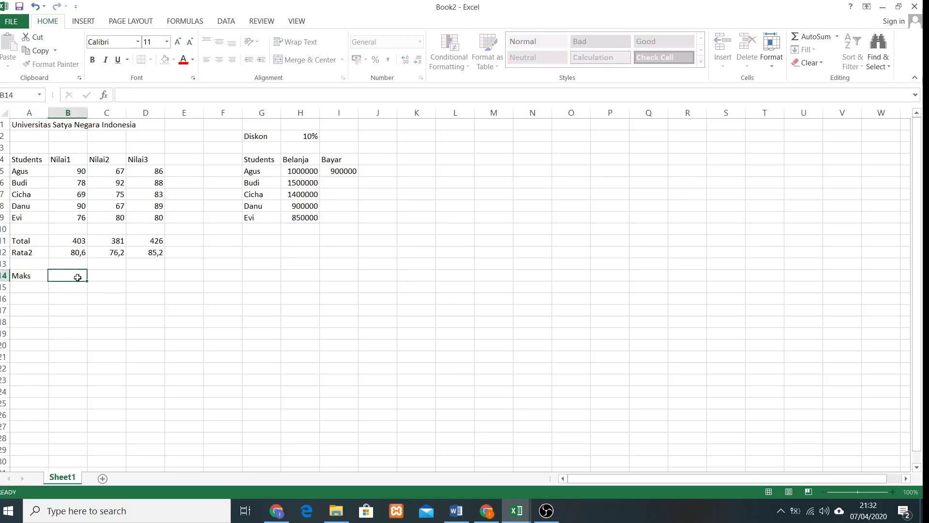
{"action": "left_click", "coordinate": [836, 37]}
{"action": "left_click", "coordinate": [820, 96]}
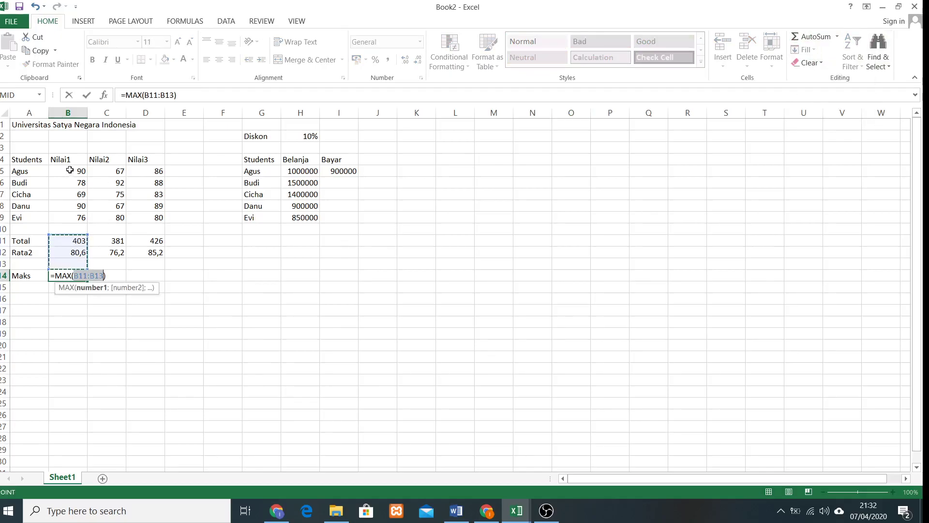
{"action": "left_click_drag", "start_coordinate": [70, 171], "coordinate": [76, 217]}
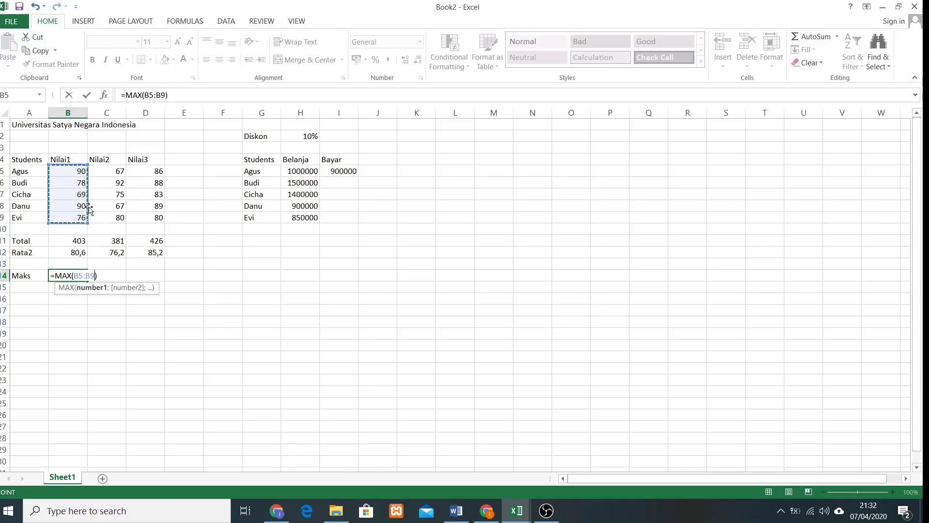
{"action": "key", "text": "Return"}
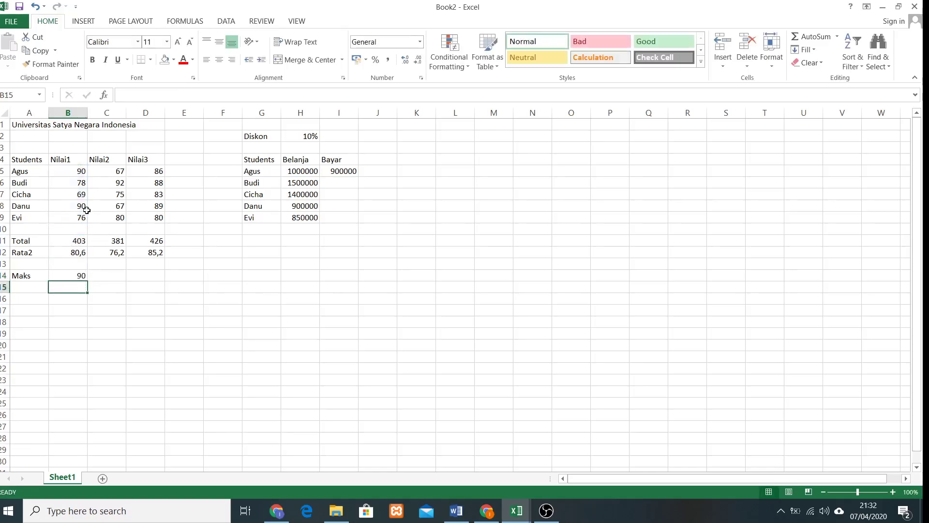
- Add the label Min in cell A15 and find the lowest Nilai1 score in B15 with =MIN(B5:B9)
{"action": "left_click", "coordinate": [35, 287]}
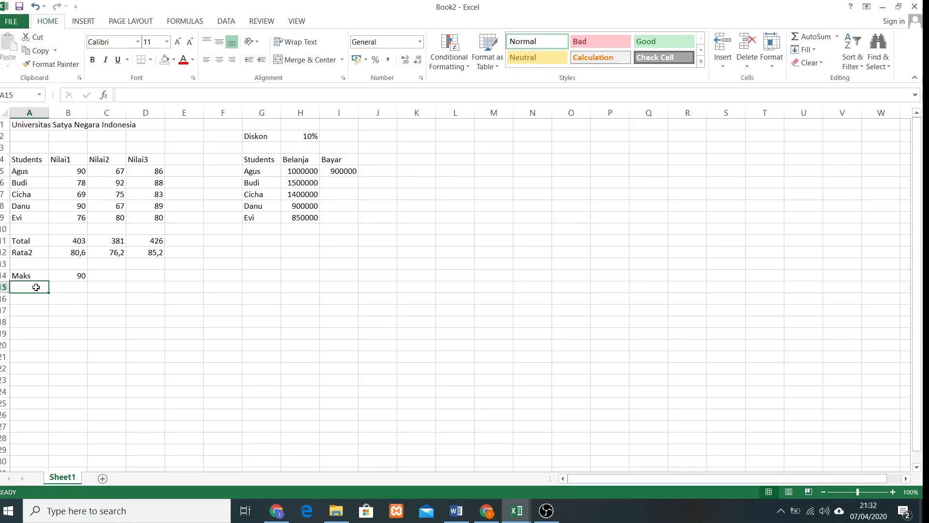
{"action": "type", "text": "Min"}
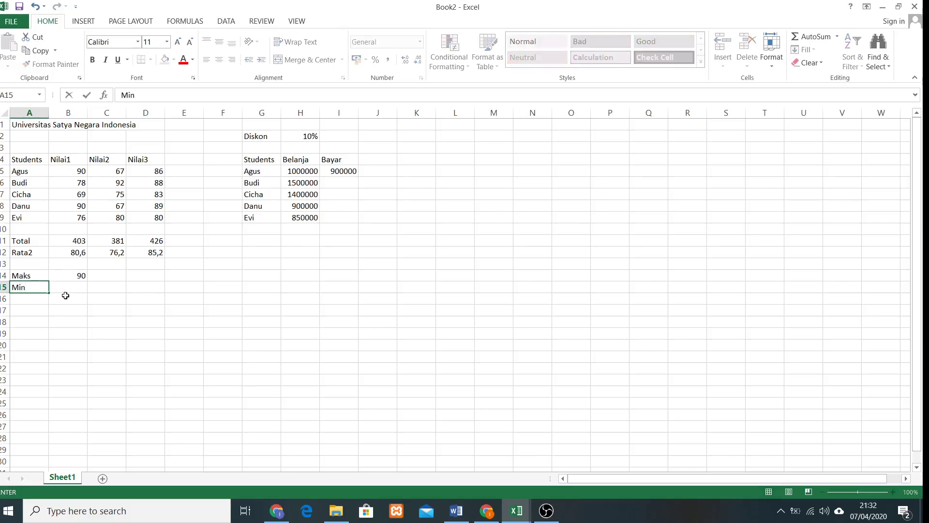
{"action": "left_click", "coordinate": [70, 289]}
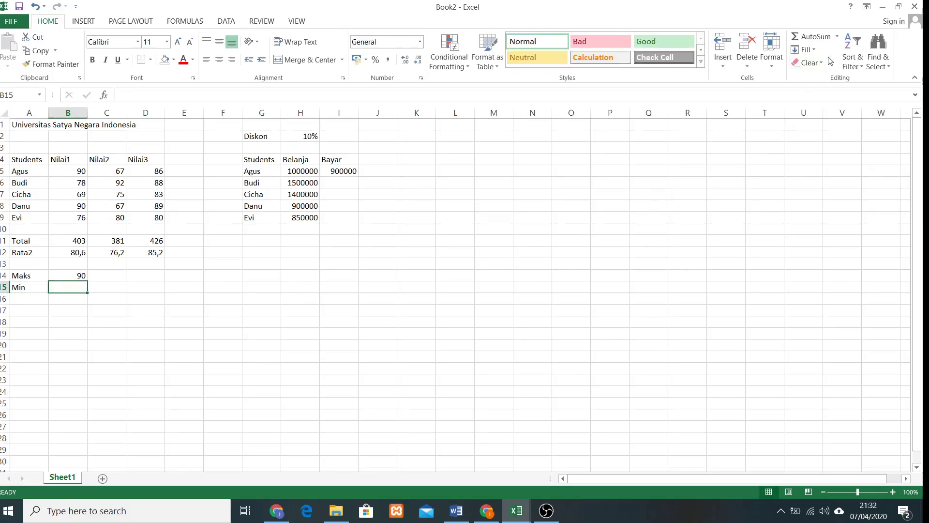
{"action": "left_click", "coordinate": [837, 37]}
{"action": "left_click", "coordinate": [814, 111]}
{"action": "left_click_drag", "start_coordinate": [77, 170], "coordinate": [73, 219]}
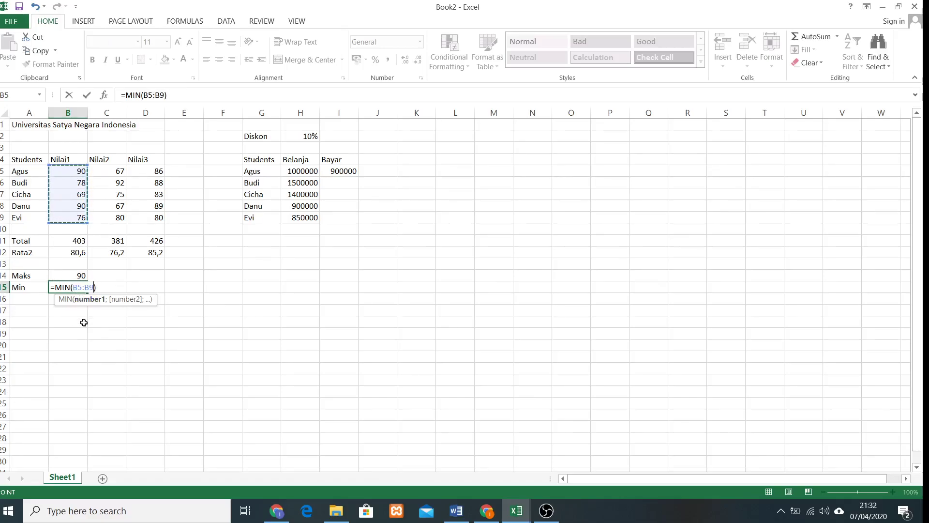
{"action": "key", "text": "Return"}
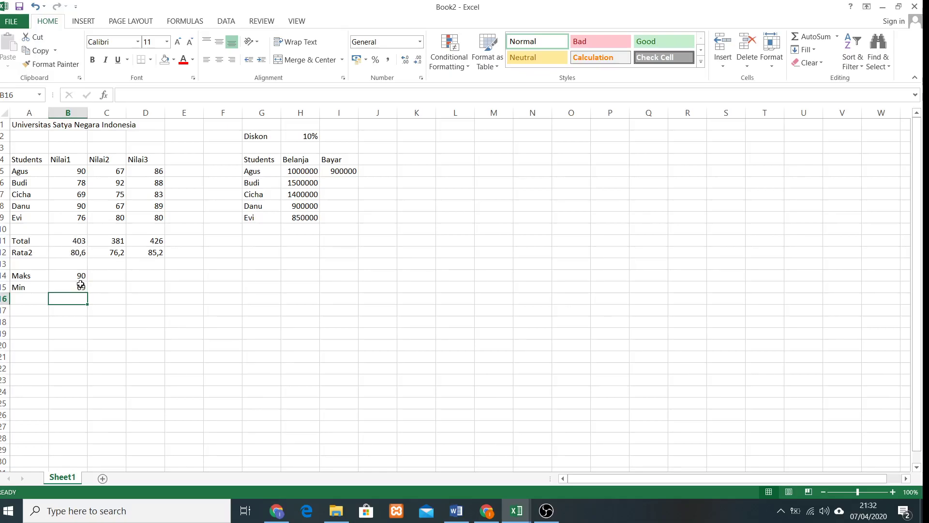
- Enter the label Data in cell A16 below Min
{"action": "left_click", "coordinate": [838, 37]}
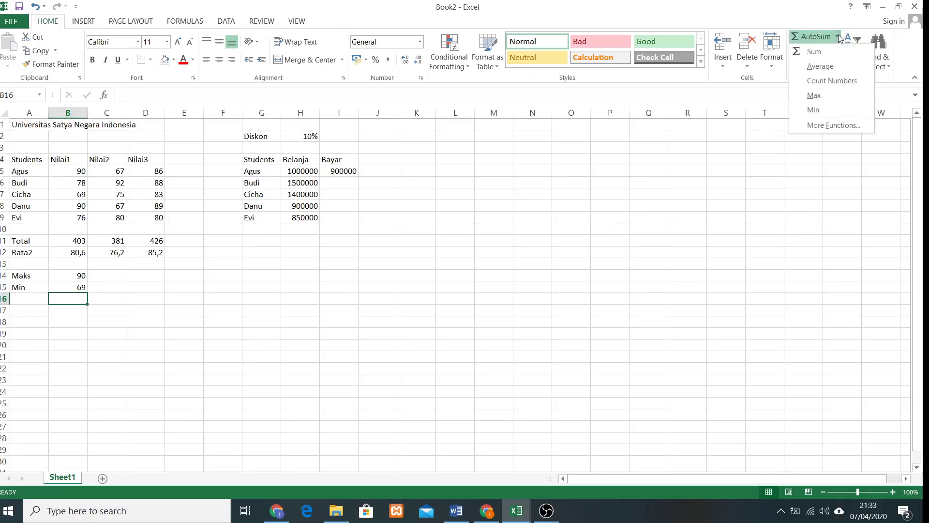
{"action": "left_click", "coordinate": [73, 358]}
{"action": "left_click", "coordinate": [25, 301]}
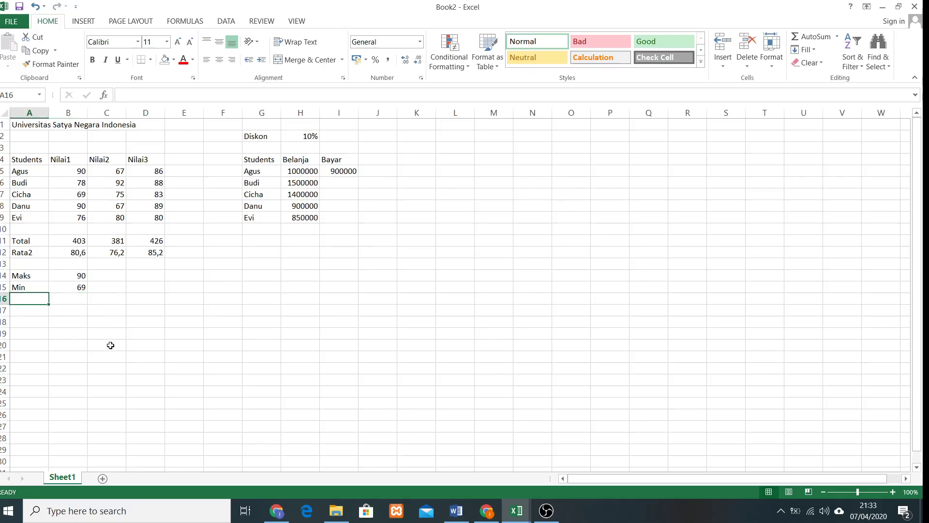
{"action": "type", "text": "Data"}
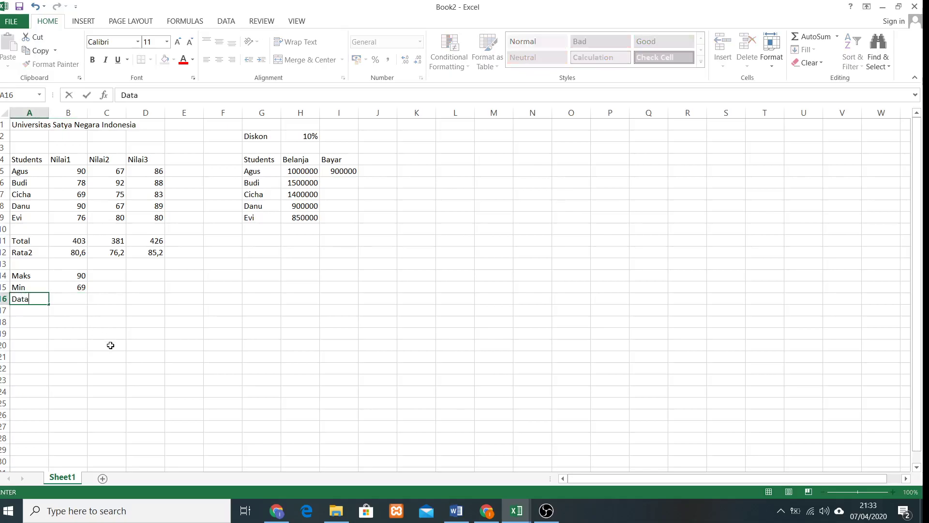
{"action": "left_click", "coordinate": [68, 298]}
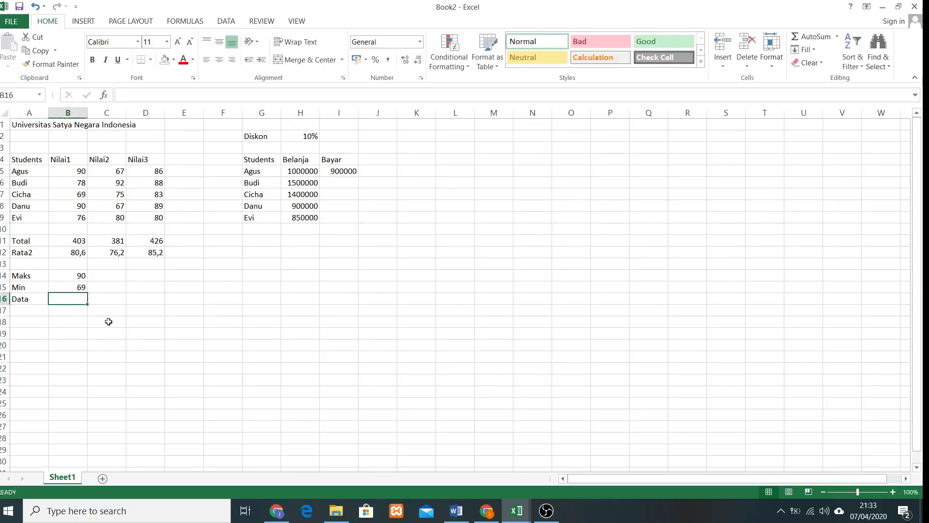
- Count the Nilai1 scores in cell B16 with the COUNT function over B5:B9
{"action": "left_click", "coordinate": [837, 39]}
{"action": "left_click", "coordinate": [823, 79]}
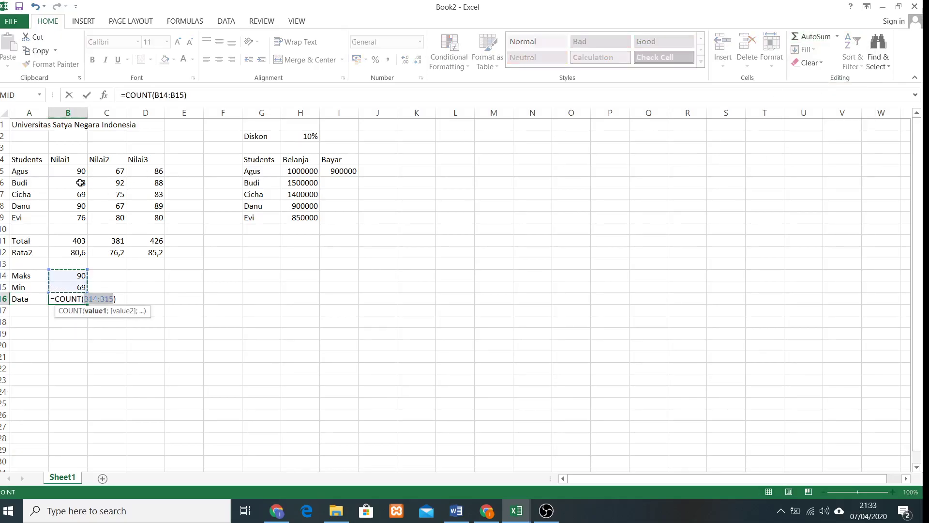
{"action": "left_click_drag", "start_coordinate": [76, 173], "coordinate": [72, 207]}
{"action": "left_click_drag", "start_coordinate": [73, 215], "coordinate": [73, 217]}
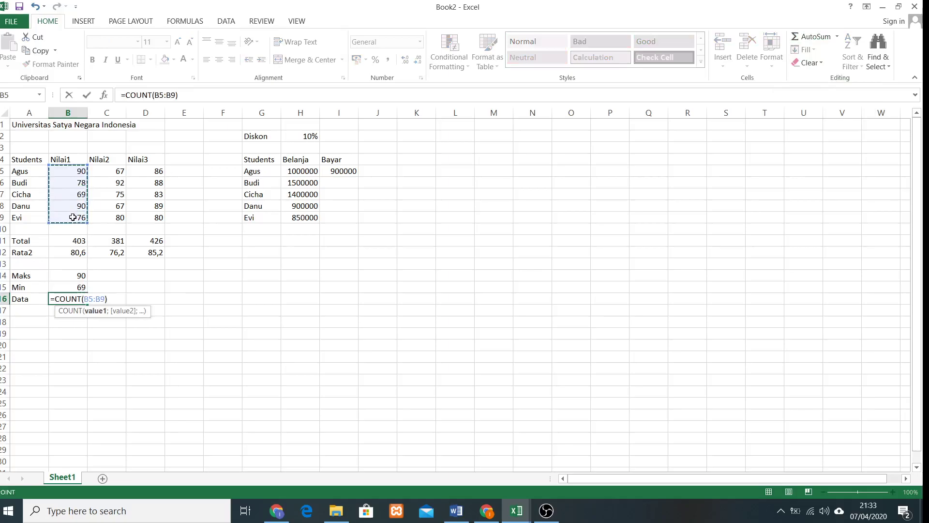
{"action": "key", "text": "Return"}
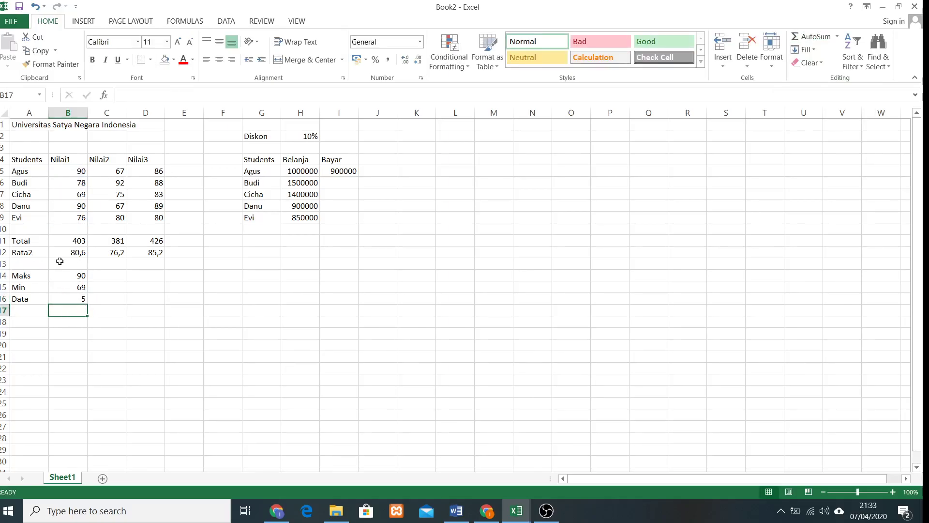
{"action": "left_click", "coordinate": [77, 299]}
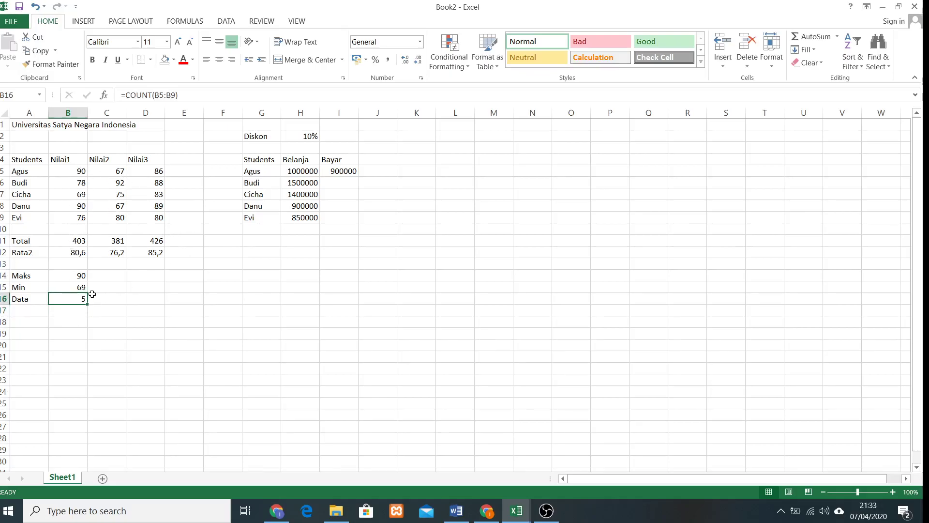
- Clear the third student's Nilai1 score in B7 and enter 80 in its place
{"action": "left_click", "coordinate": [80, 193]}
{"action": "key", "text": "Delete"}
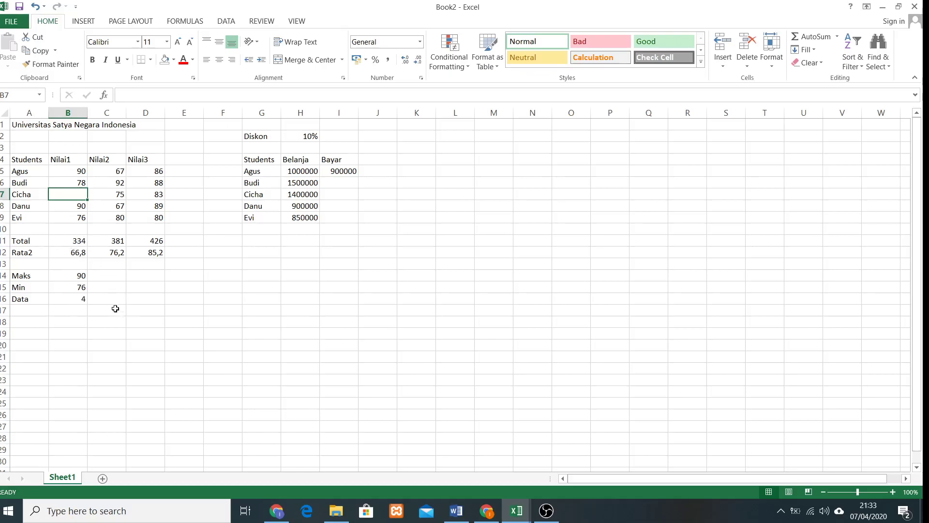
{"action": "type", "text": "80"}
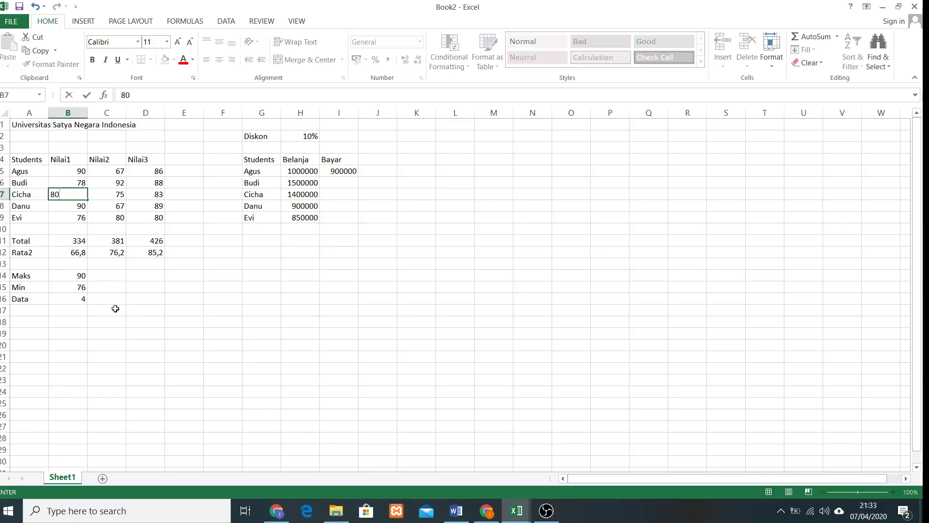
{"action": "key", "text": "Return"}
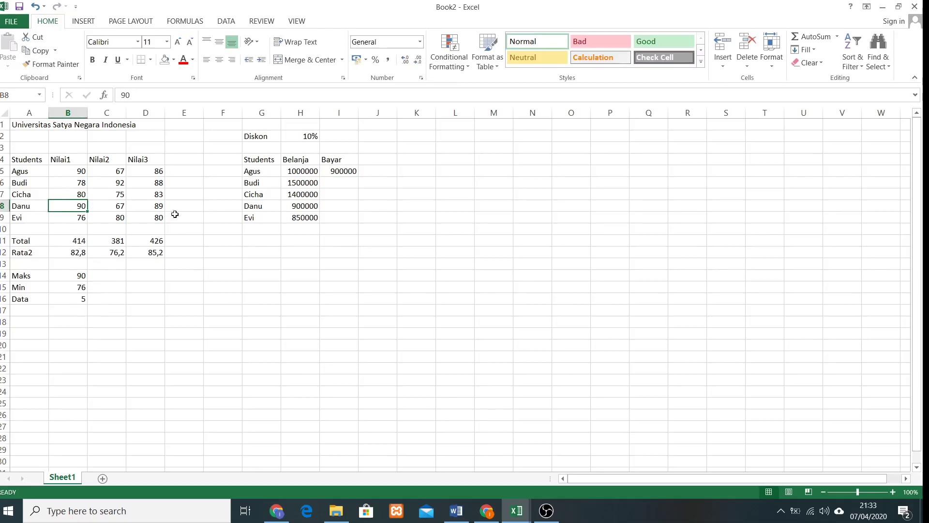
- Review the formulas behind the Total, Rata2, Maks, Min and Data results in the score table
{"action": "left_click", "coordinate": [67, 240]}
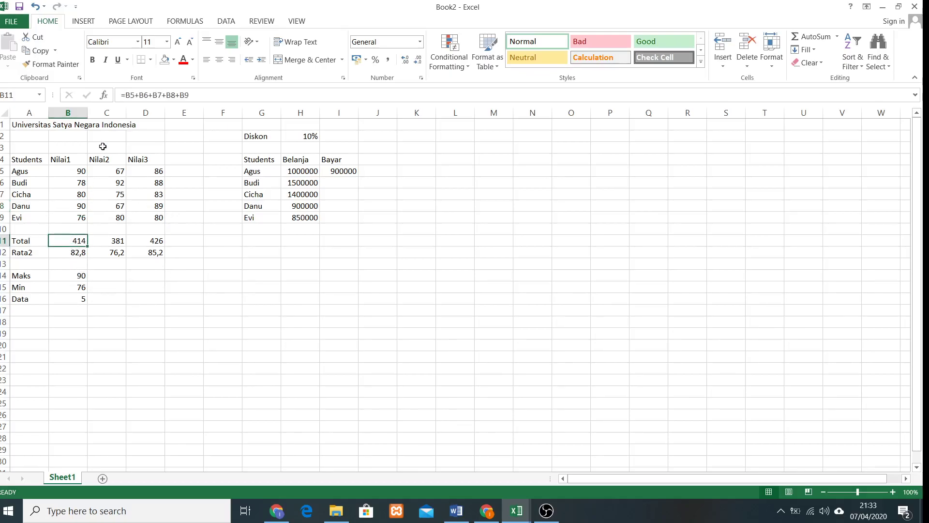
{"action": "left_click", "coordinate": [78, 251]}
{"action": "left_click", "coordinate": [118, 239]}
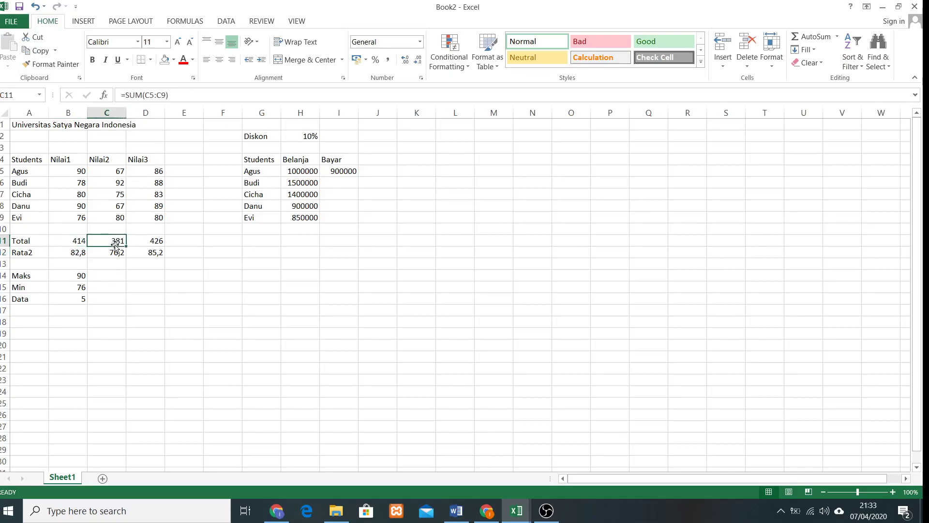
{"action": "left_click", "coordinate": [114, 252]}
{"action": "left_click", "coordinate": [160, 253]}
{"action": "left_click", "coordinate": [152, 240]}
{"action": "left_click", "coordinate": [76, 277]}
{"action": "left_click", "coordinate": [76, 287]}
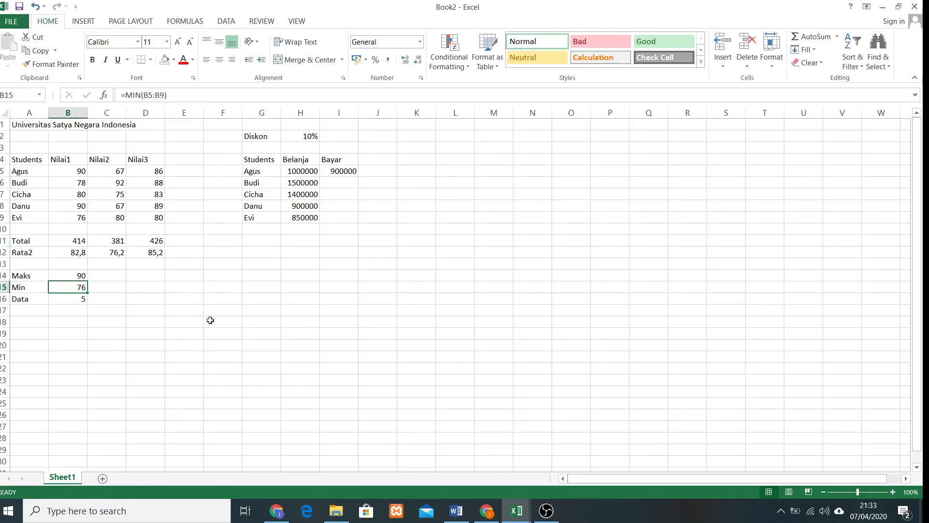
{"action": "left_click", "coordinate": [76, 297]}
{"action": "left_click", "coordinate": [75, 277]}
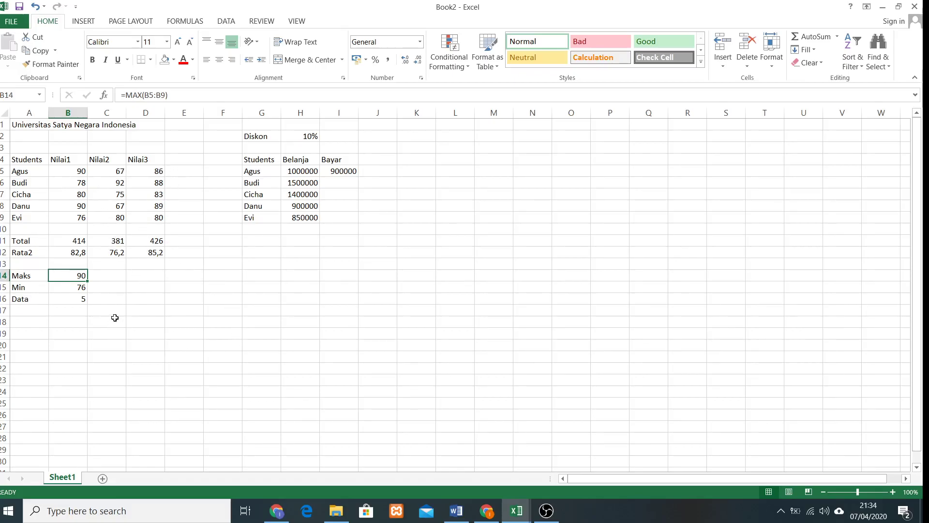
- Add the heading Jumlah in E4 and total the first student's three scores in E5 with =SUM(B5:D5)
{"action": "left_click", "coordinate": [185, 157]}
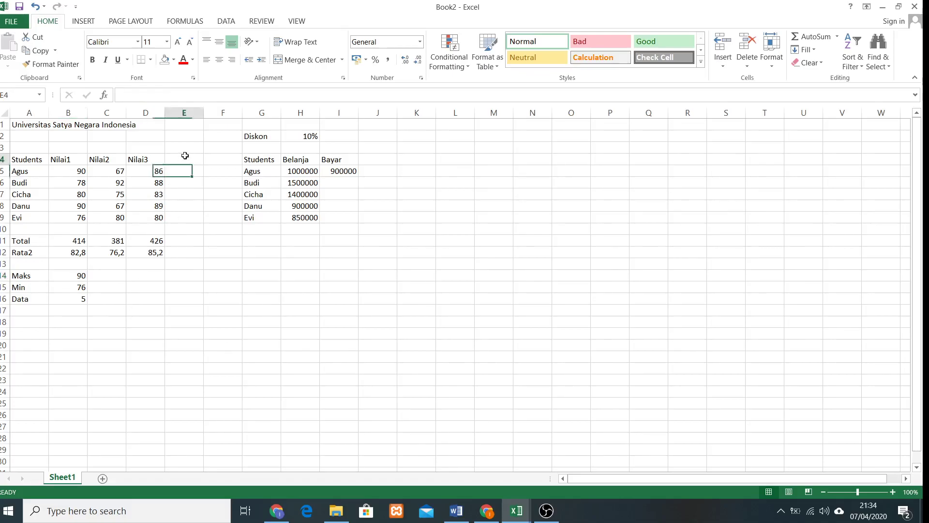
{"action": "type", "text": "Jumlah"}
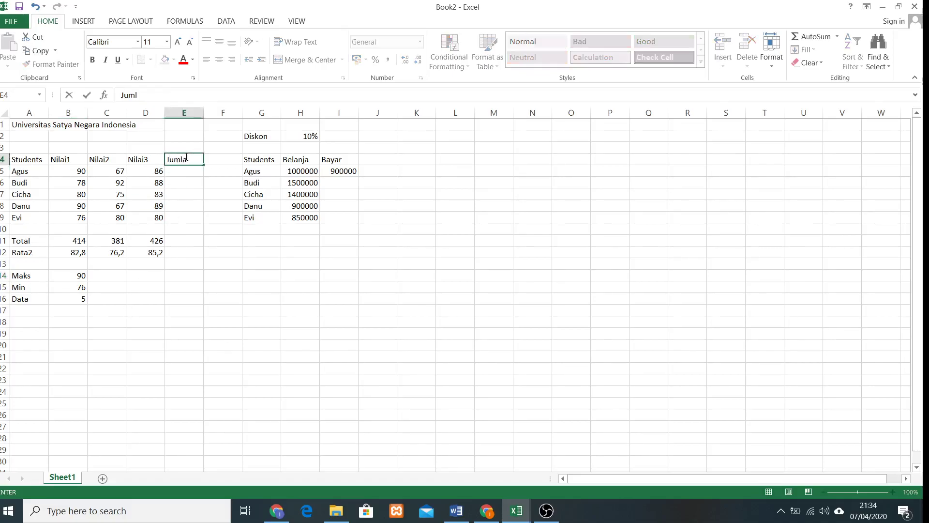
{"action": "left_click", "coordinate": [205, 261]}
{"action": "left_click", "coordinate": [182, 170]}
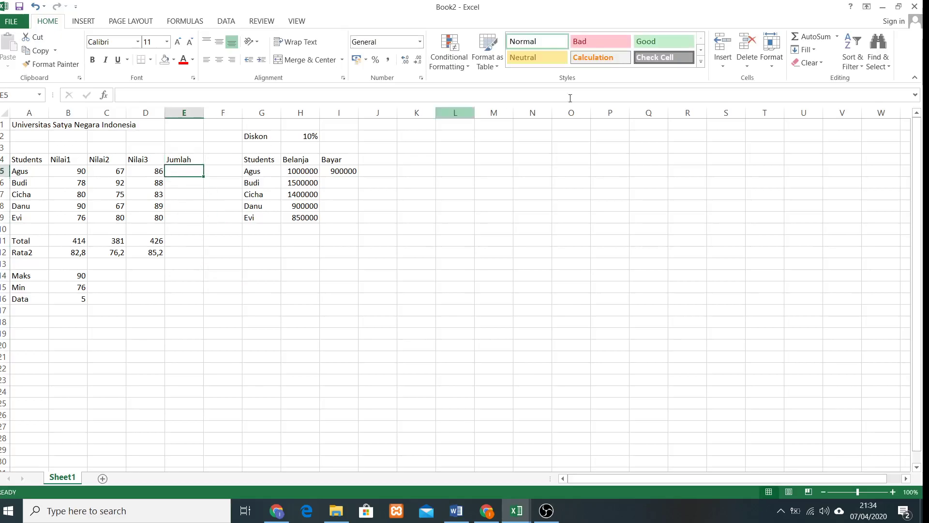
{"action": "left_click", "coordinate": [809, 36]}
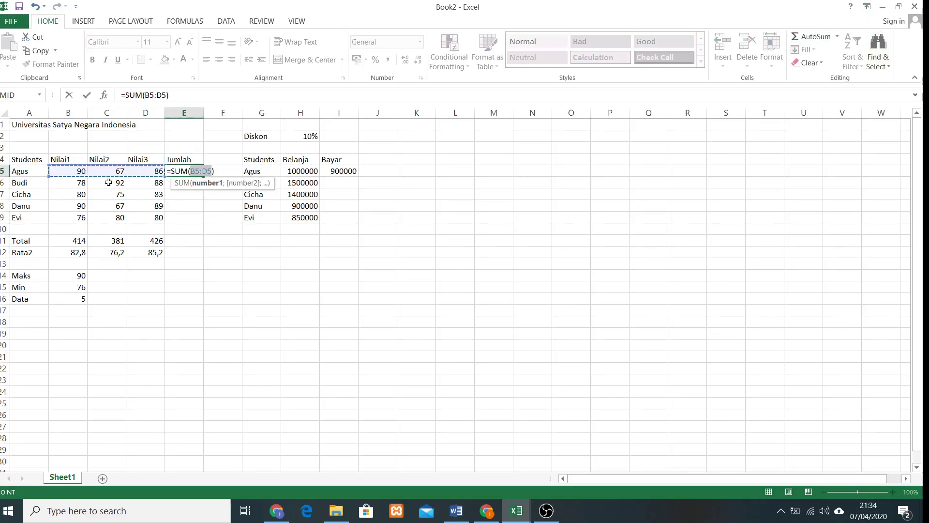
{"action": "key", "text": "Return"}
- Fill the Jumlah formula from E5 down through E9 and check the copied formula in each row
{"action": "left_click", "coordinate": [192, 171]}
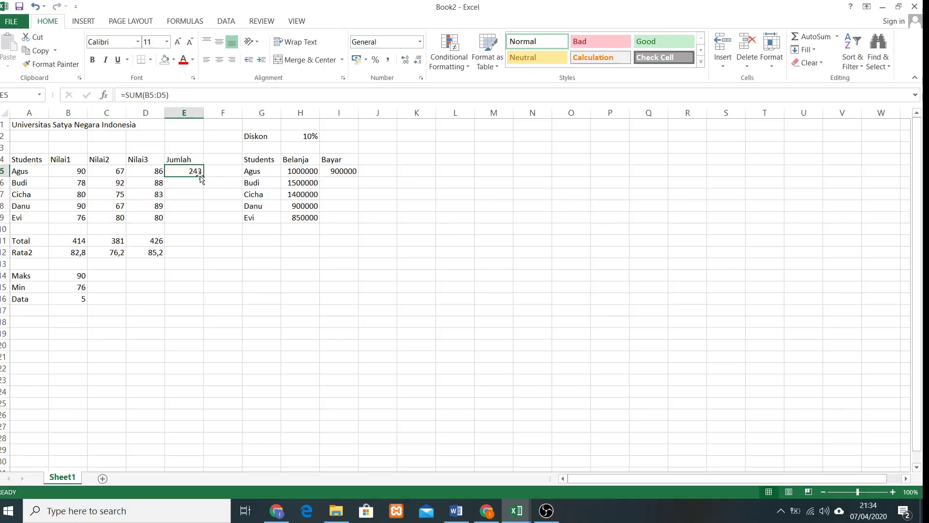
{"action": "left_click_drag", "start_coordinate": [204, 176], "coordinate": [202, 222]}
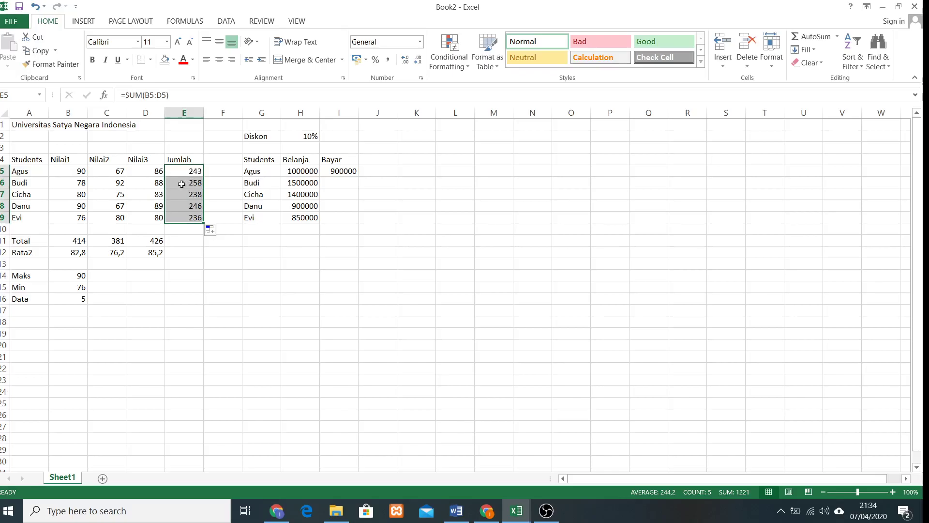
{"action": "left_click", "coordinate": [191, 171]}
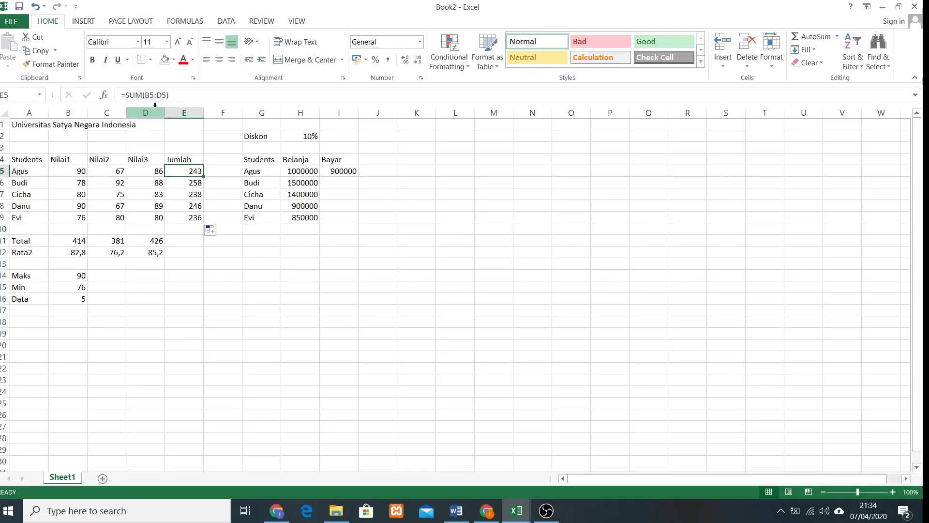
{"action": "left_click", "coordinate": [187, 184]}
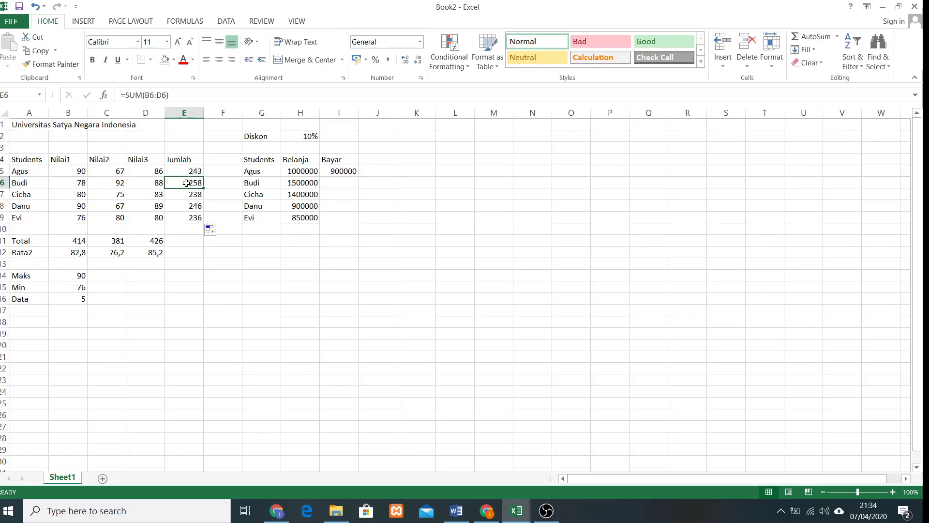
{"action": "left_click", "coordinate": [186, 194]}
{"action": "left_click", "coordinate": [185, 207]}
{"action": "left_click", "coordinate": [182, 220]}
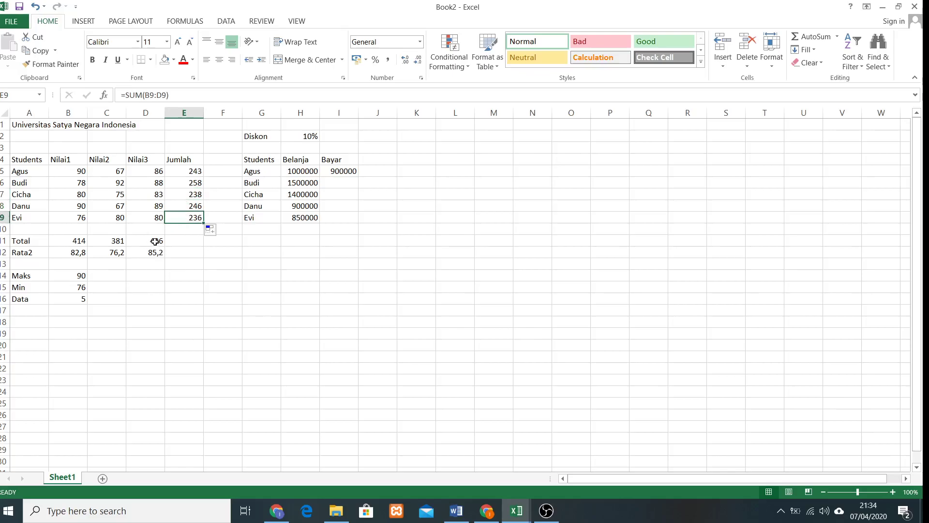
- Fill the Nilai3 total formula from D11 across to B11 and check the copied SUM formulas in the Total row
{"action": "left_click", "coordinate": [155, 241]}
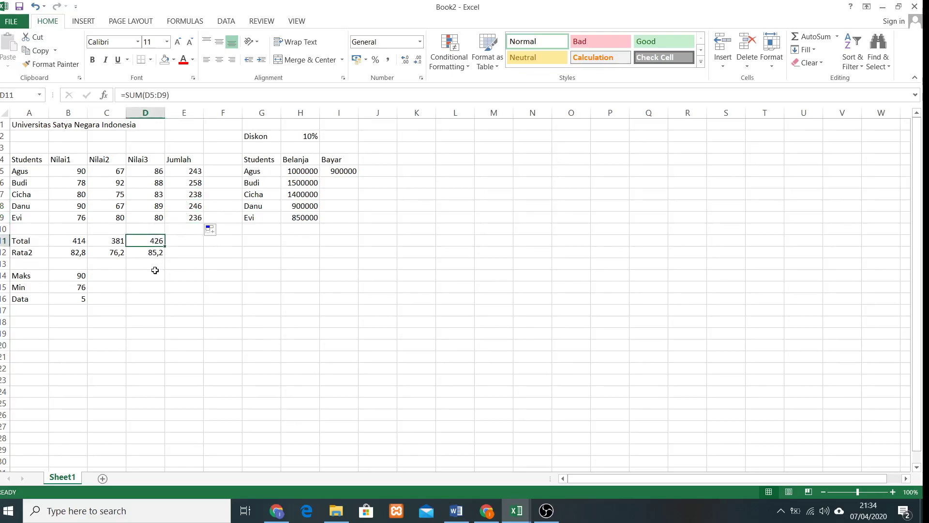
{"action": "left_click_drag", "start_coordinate": [164, 248], "coordinate": [66, 240]}
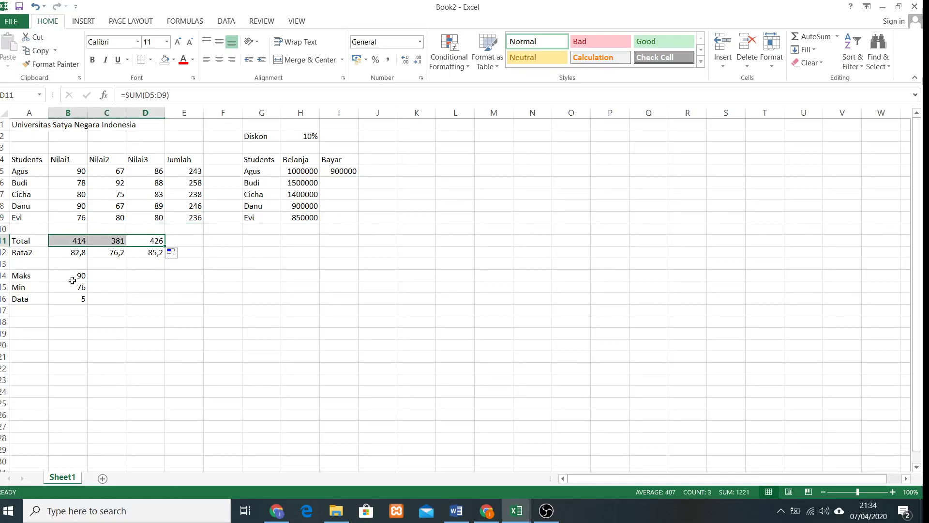
{"action": "left_click", "coordinate": [153, 238]}
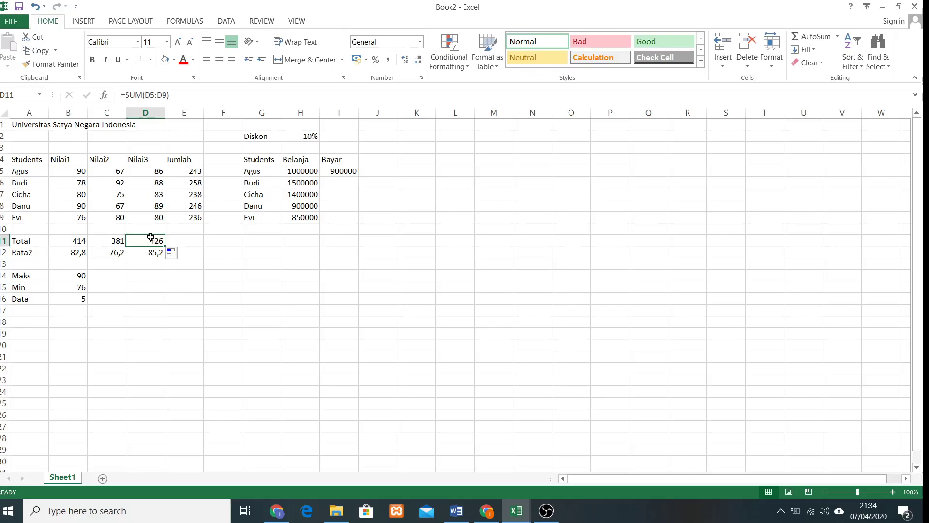
{"action": "left_click", "coordinate": [110, 241]}
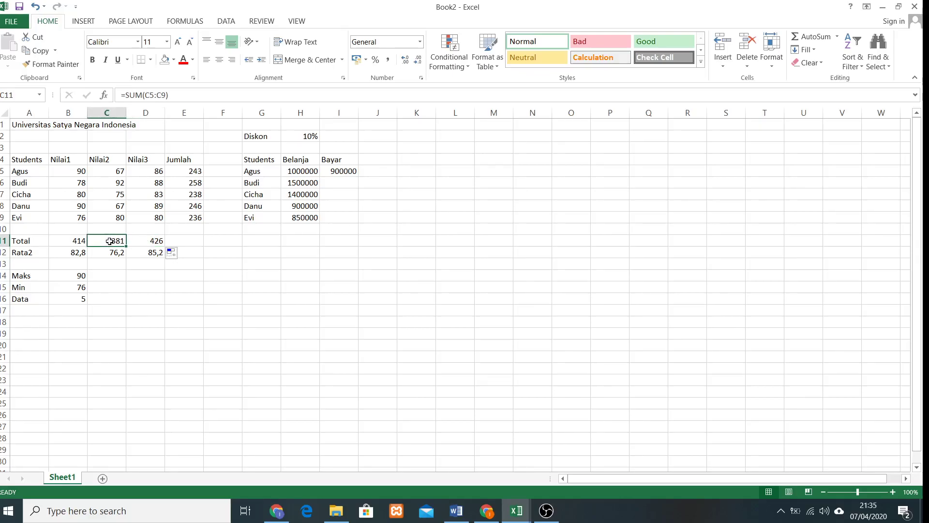
{"action": "left_click", "coordinate": [72, 242]}
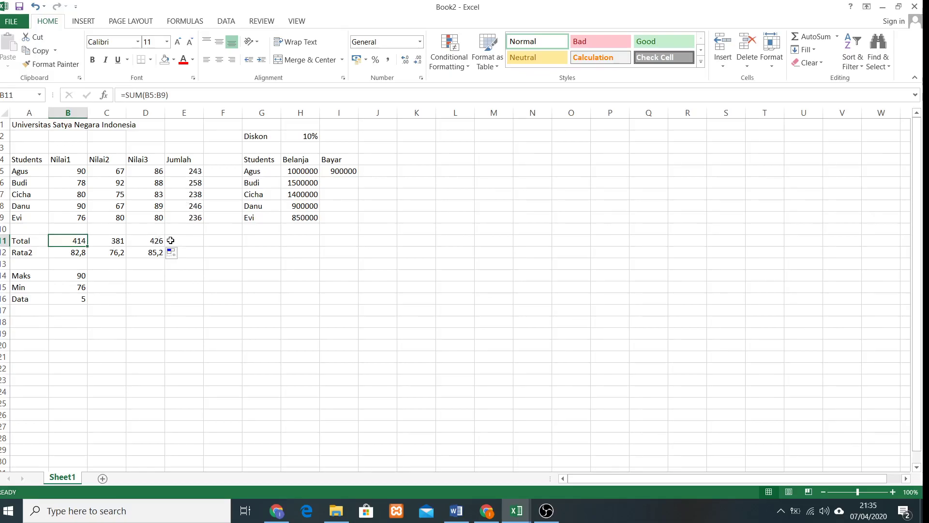
{"action": "left_click", "coordinate": [150, 254]}
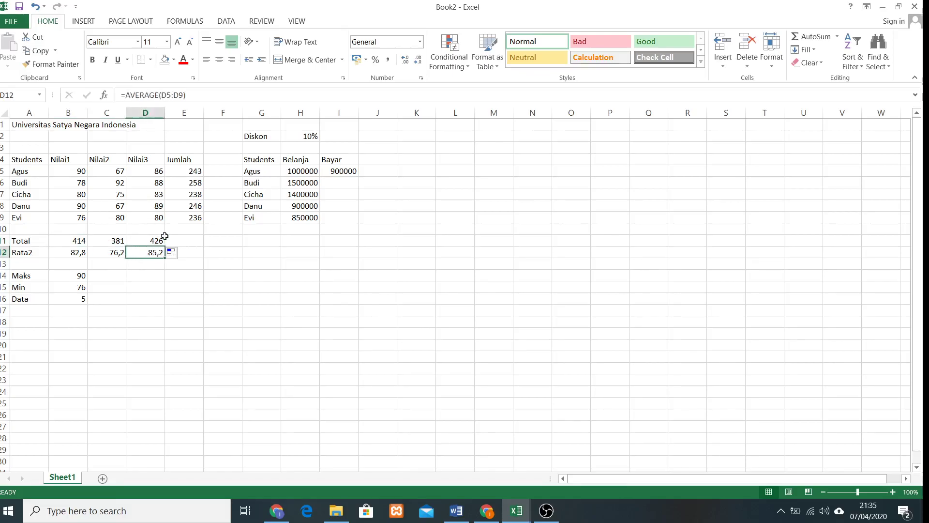
{"action": "left_click", "coordinate": [172, 279]}
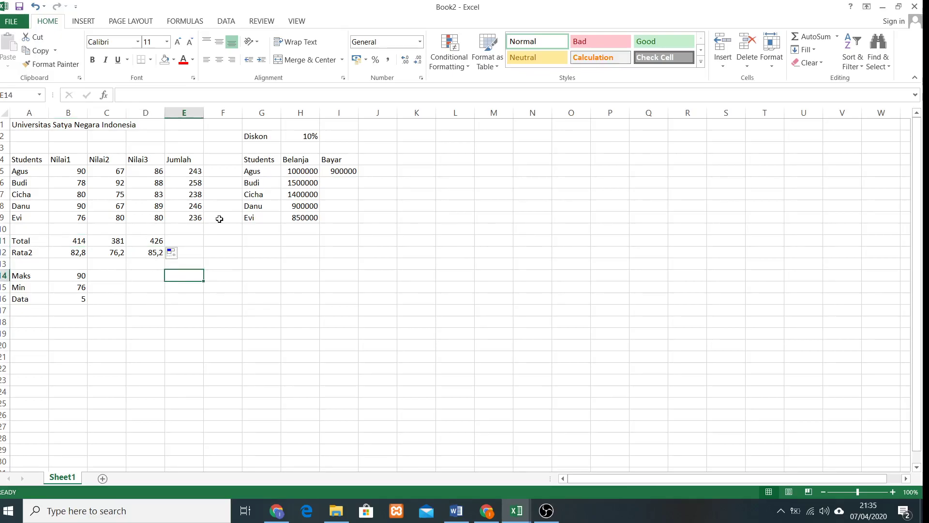
- Try to fill the Bayar formula =H5-H5*H2 from I5 down to I9, and inspect which cells the copied formulas reference
{"action": "left_click", "coordinate": [333, 172]}
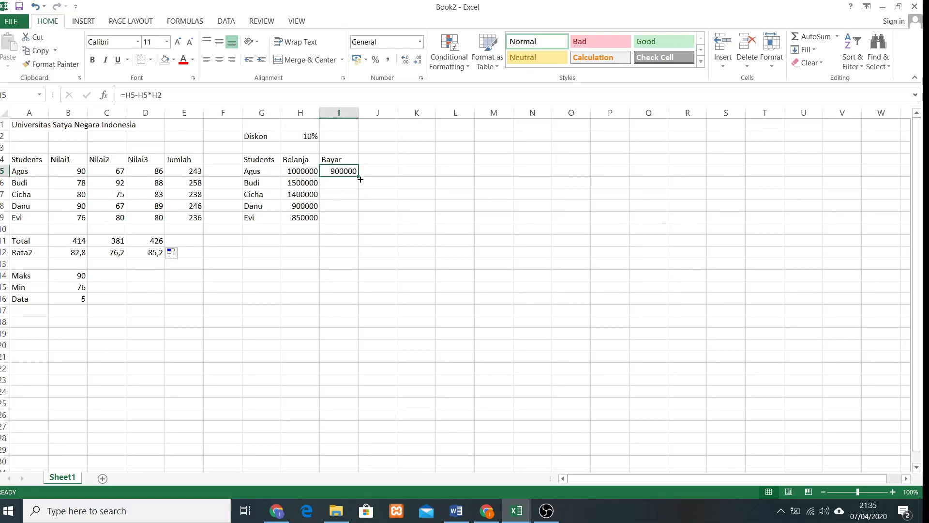
{"action": "left_click_drag", "start_coordinate": [359, 177], "coordinate": [346, 221]}
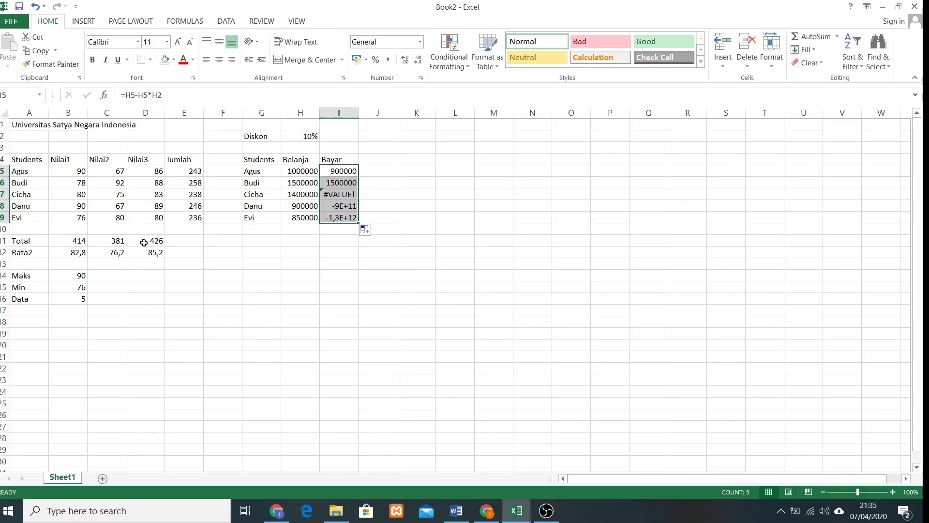
{"action": "left_click", "coordinate": [339, 173]}
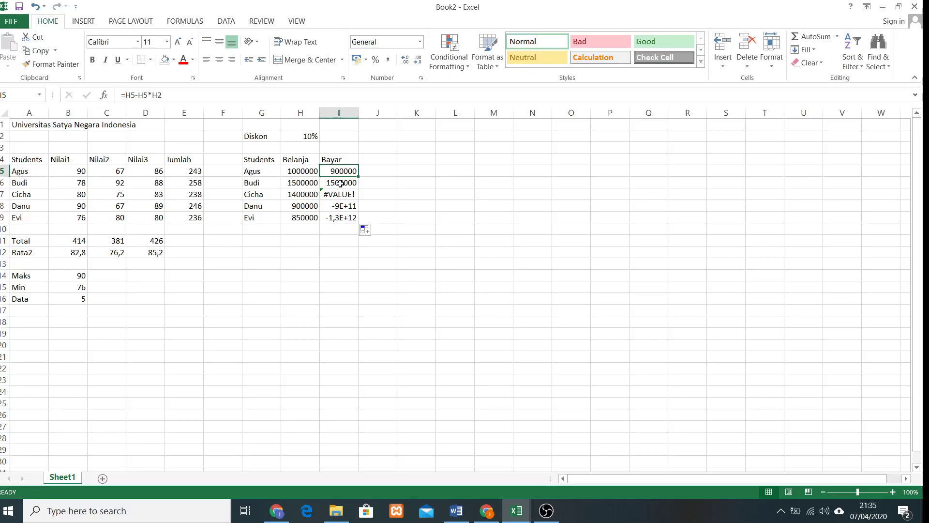
{"action": "left_click", "coordinate": [340, 183]}
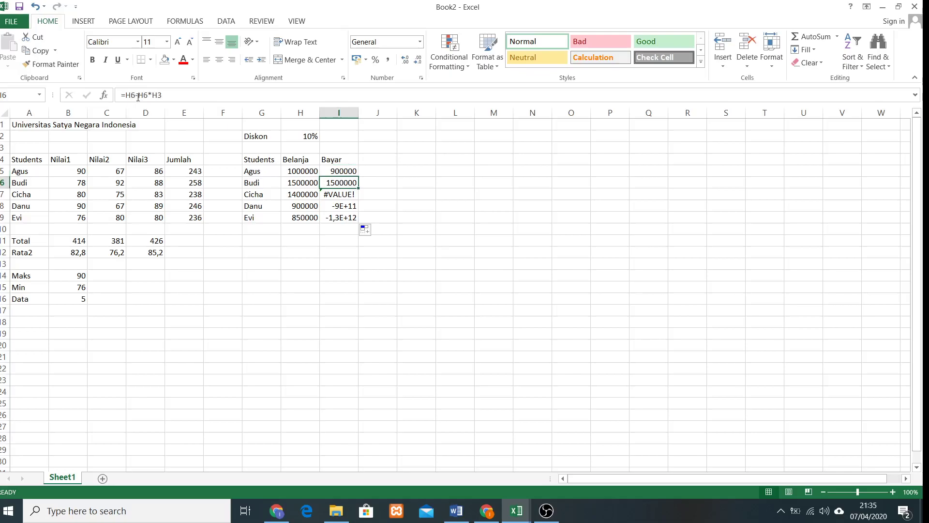
{"action": "left_click", "coordinate": [308, 149]}
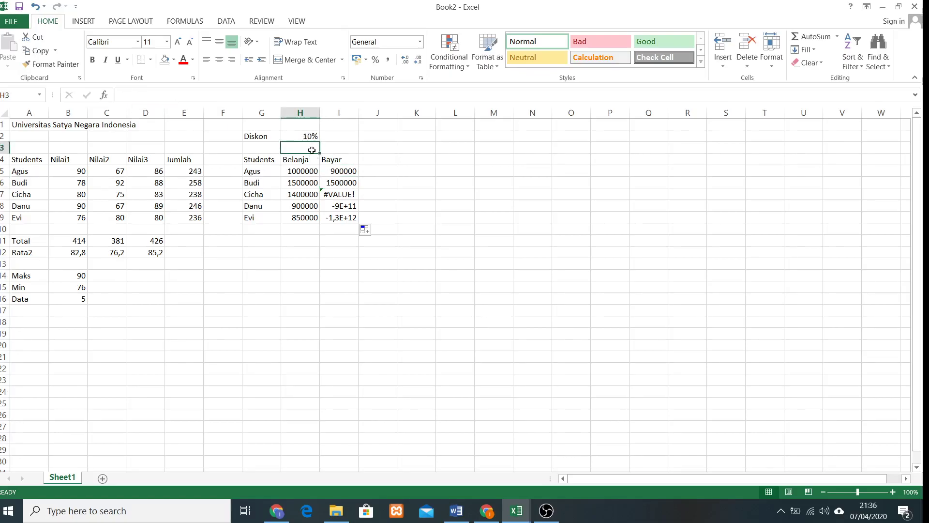
{"action": "left_click", "coordinate": [341, 185]}
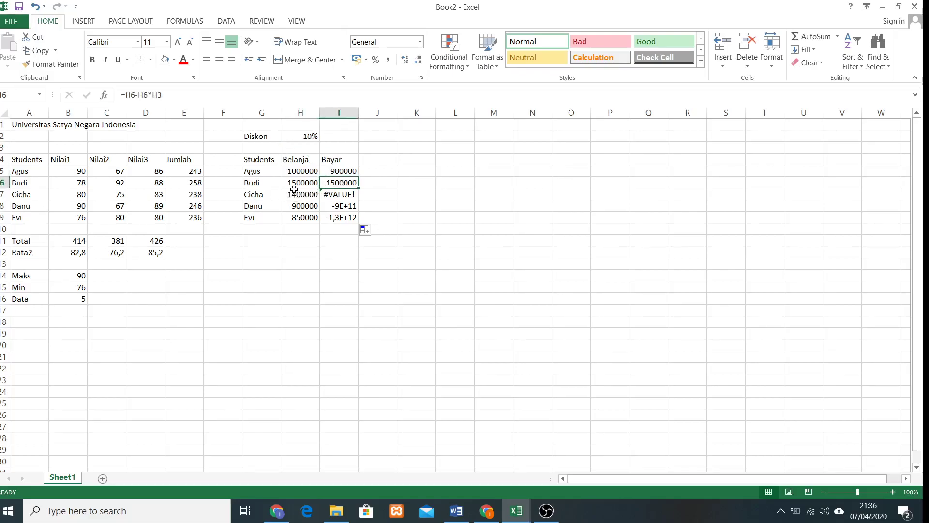
{"action": "left_click", "coordinate": [342, 194]}
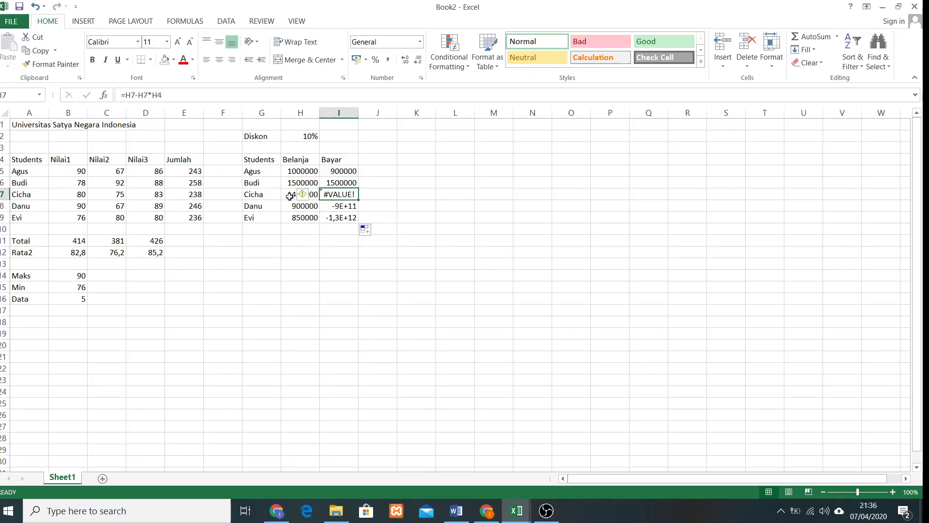
{"action": "left_click", "coordinate": [290, 162]}
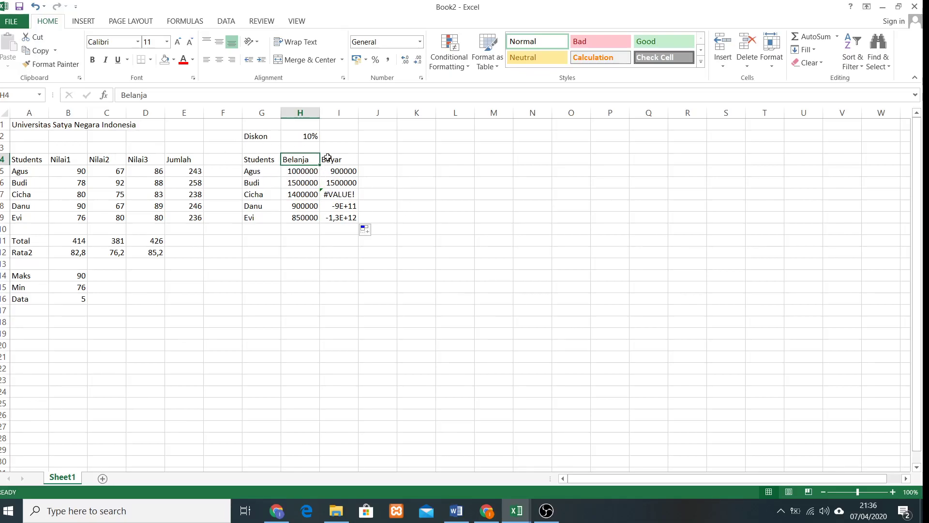
- Review the copied Bayar formulas in I7 and I8, and make the discount reference in I5 absolute as =H5-H5*$H$2
{"action": "left_click", "coordinate": [336, 198]}
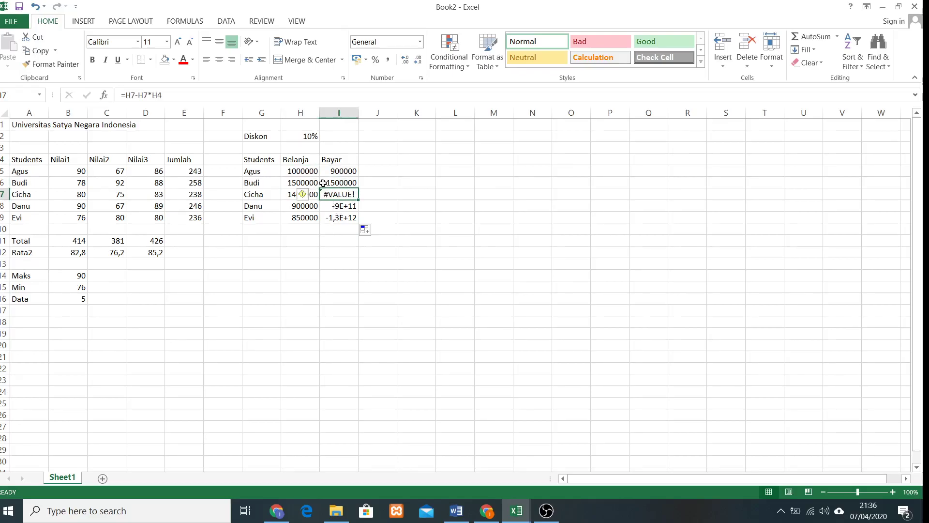
{"action": "left_click", "coordinate": [336, 205]}
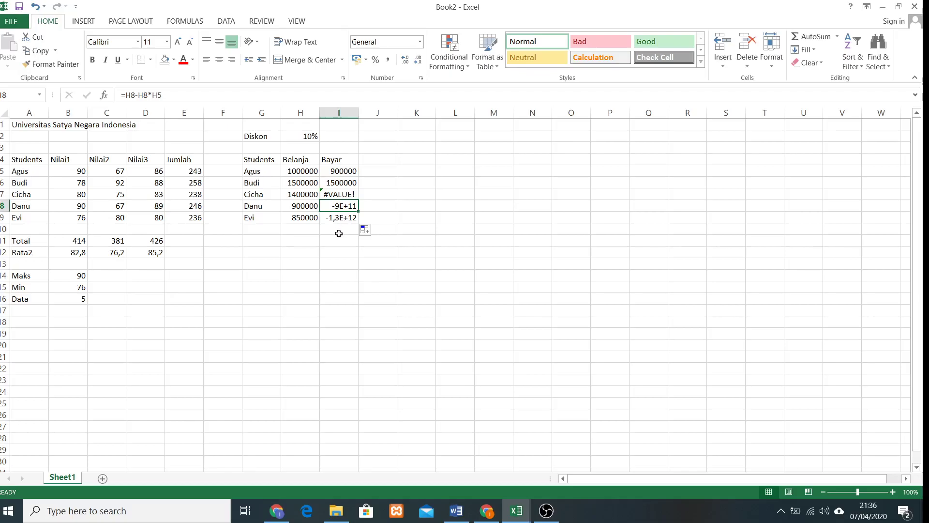
{"action": "left_click", "coordinate": [344, 170]}
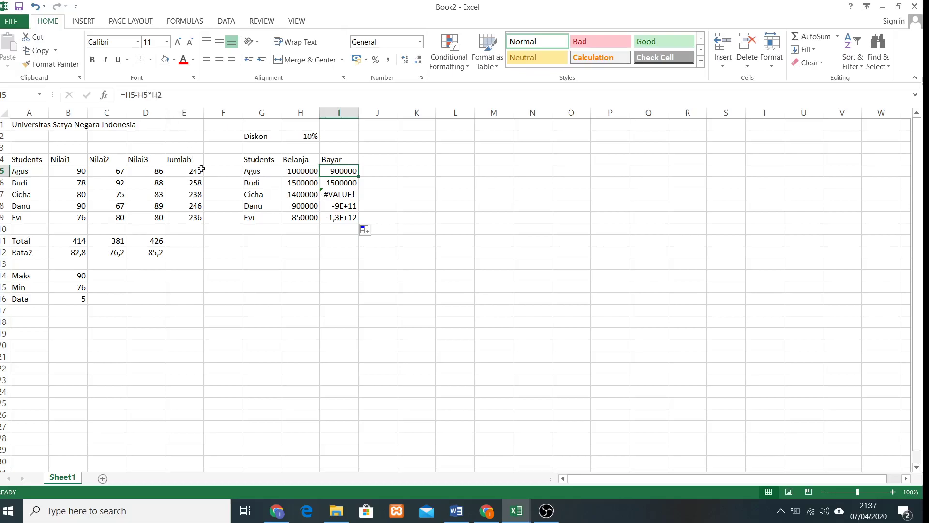
{"action": "double_click", "coordinate": [154, 95]}
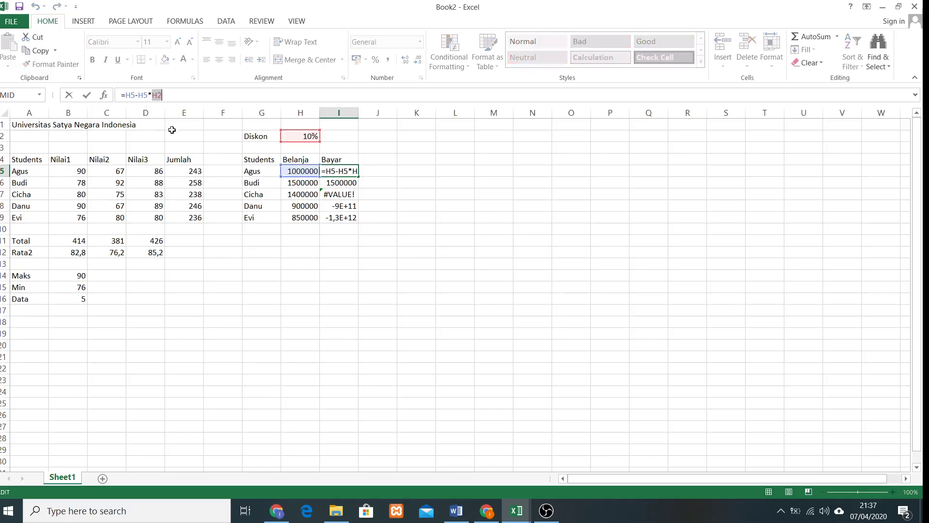
{"action": "key", "text": "F4"}
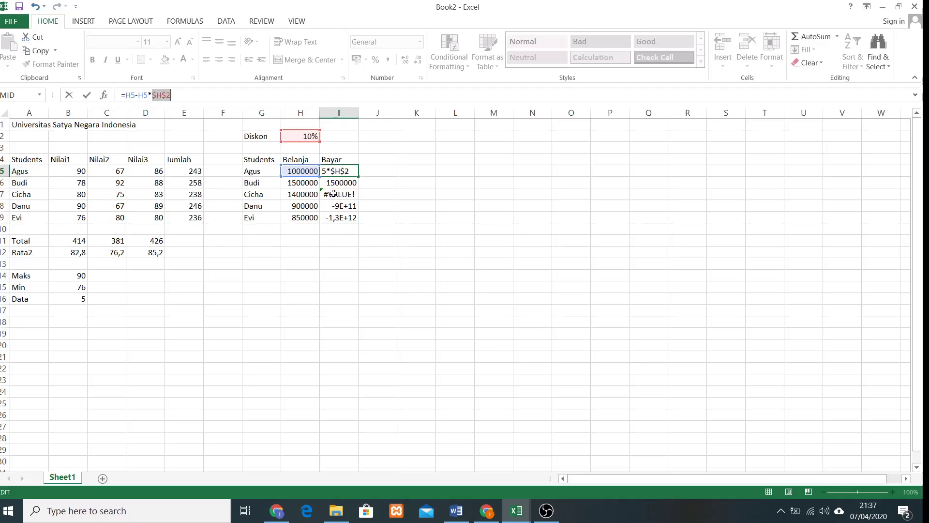
{"action": "key", "text": "Return"}
- Clear the old Bayar results in I6:I9 and fill the corrected formula from I5 down to I9
{"action": "left_click_drag", "start_coordinate": [337, 183], "coordinate": [338, 217]}
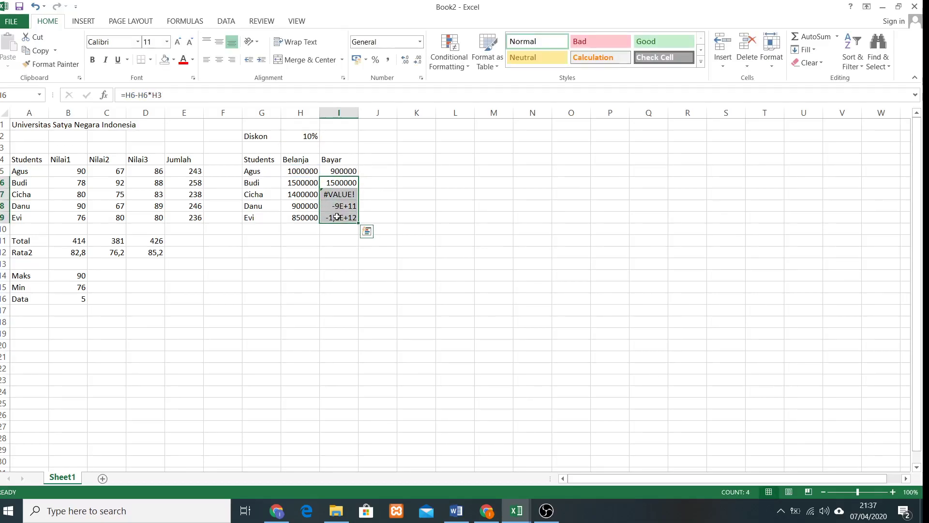
{"action": "key", "text": "Delete"}
{"action": "left_click", "coordinate": [350, 173]}
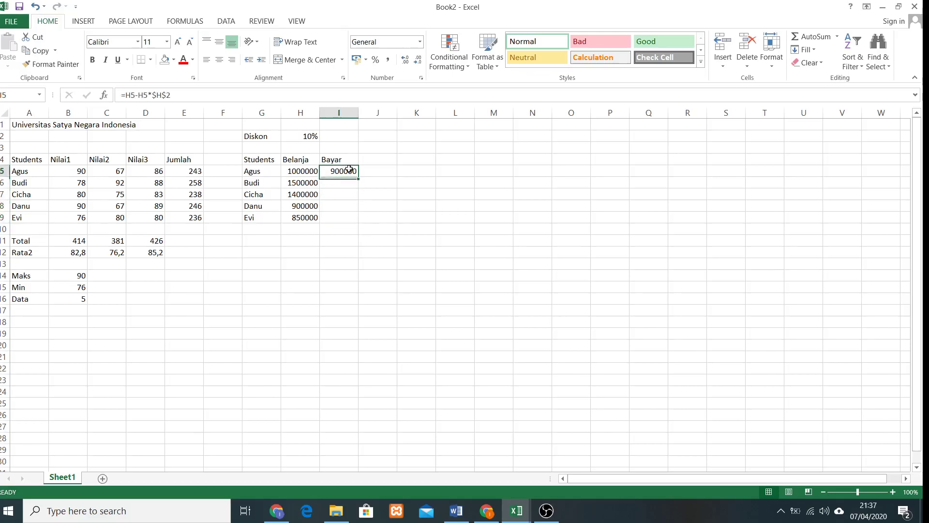
{"action": "left_click_drag", "start_coordinate": [358, 177], "coordinate": [358, 222]}
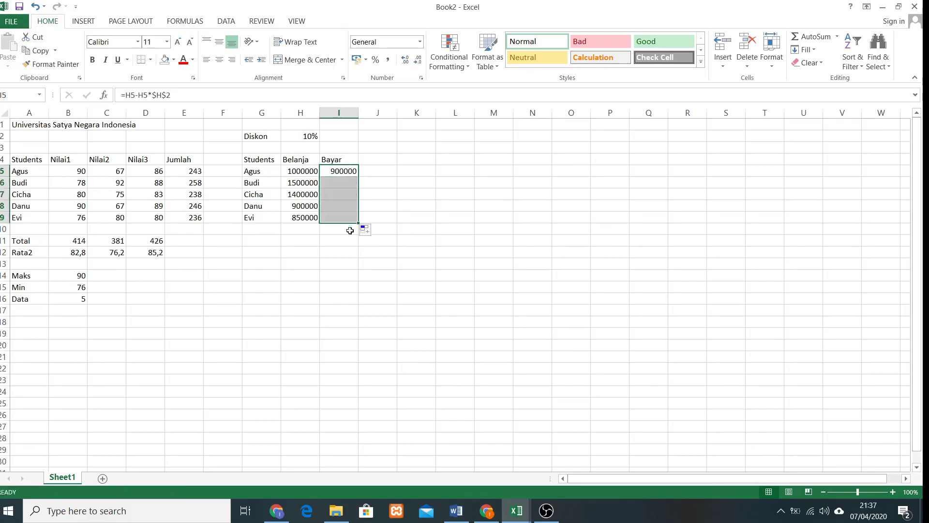
- Examine the Bayar formulas in I5 through I8 and the Diskon cell H2 they refer to
{"action": "left_click", "coordinate": [335, 171]}
{"action": "left_click", "coordinate": [341, 183]}
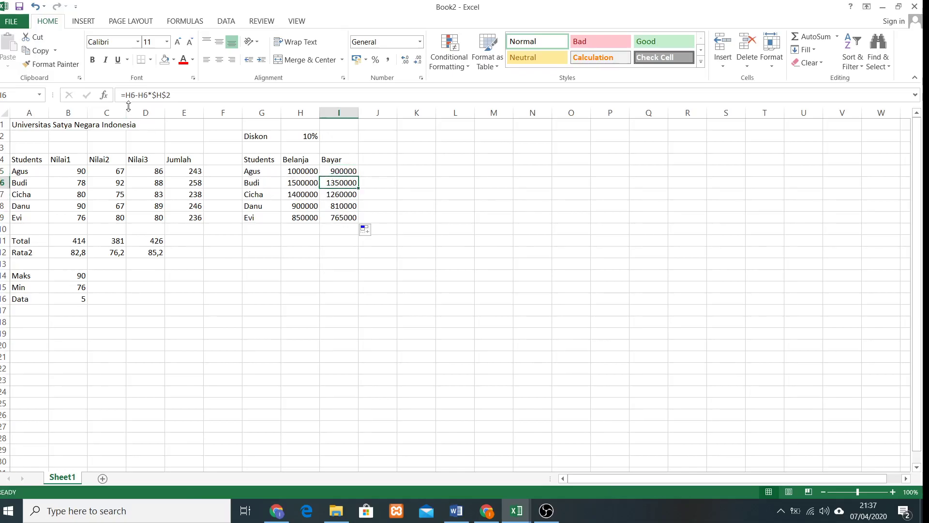
{"action": "left_click", "coordinate": [335, 173]}
{"action": "left_click", "coordinate": [337, 182]}
{"action": "left_click", "coordinate": [344, 194]}
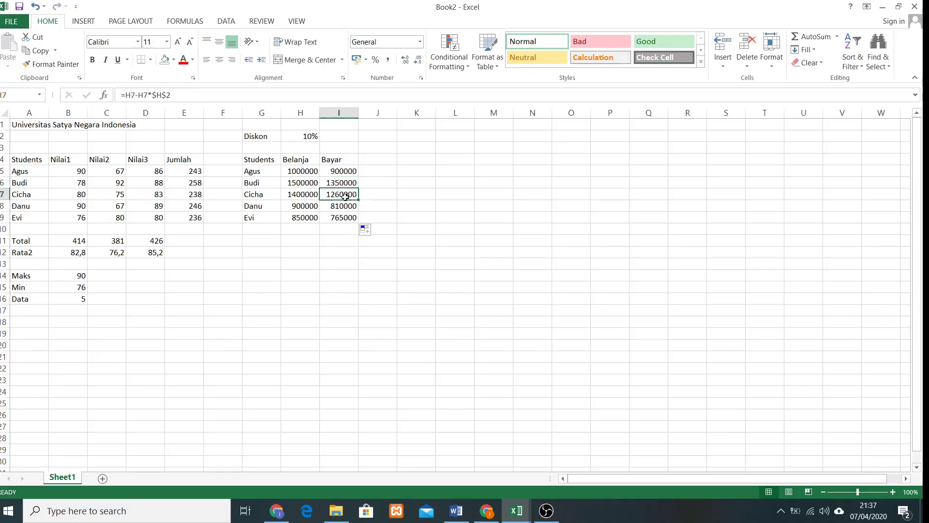
{"action": "left_click", "coordinate": [344, 207]}
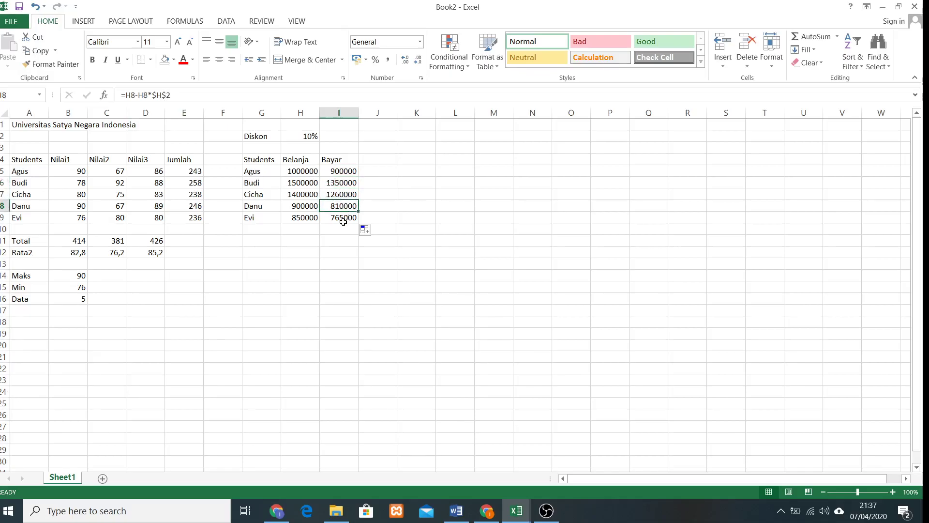
{"action": "left_click", "coordinate": [304, 137]}
- Cycle the H2 reference in I5's formula through its reference types back to $H$2, and view the Nilai2 total and average formulas
{"action": "left_click", "coordinate": [340, 172]}
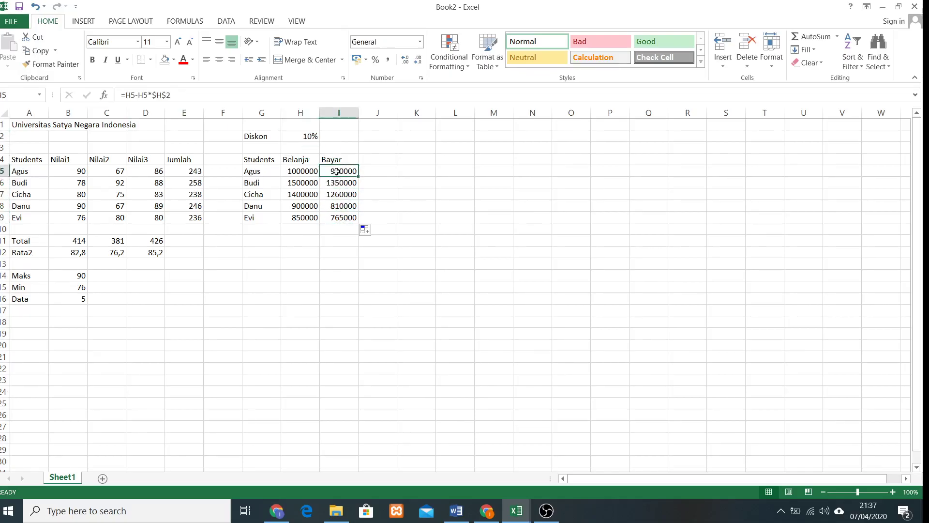
{"action": "mouse_move", "coordinate": [152, 95]}
{"action": "left_mouse_down"}
{"action": "mouse_move", "coordinate": [170, 95]}
{"action": "mouse_move", "coordinate": [138, 97]}
{"action": "left_mouse_up"}
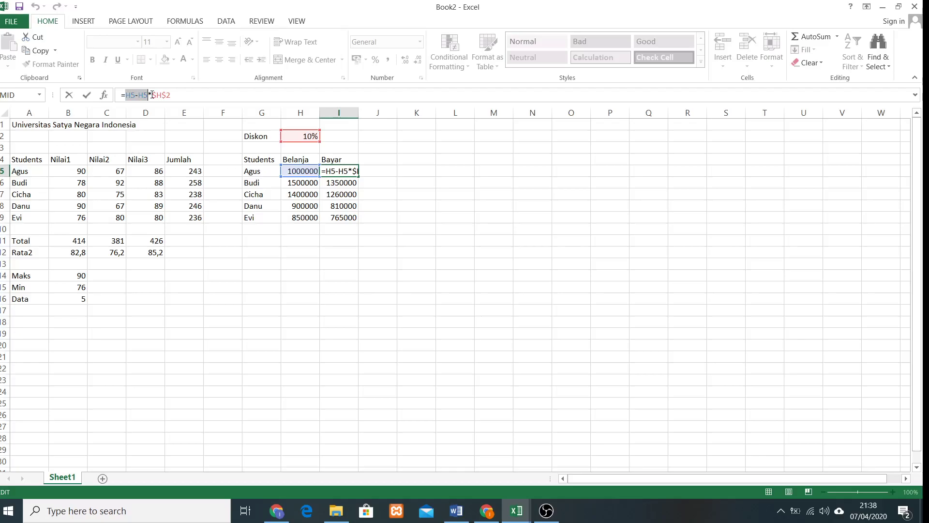
{"action": "left_click_drag", "start_coordinate": [151, 95], "coordinate": [174, 99]}
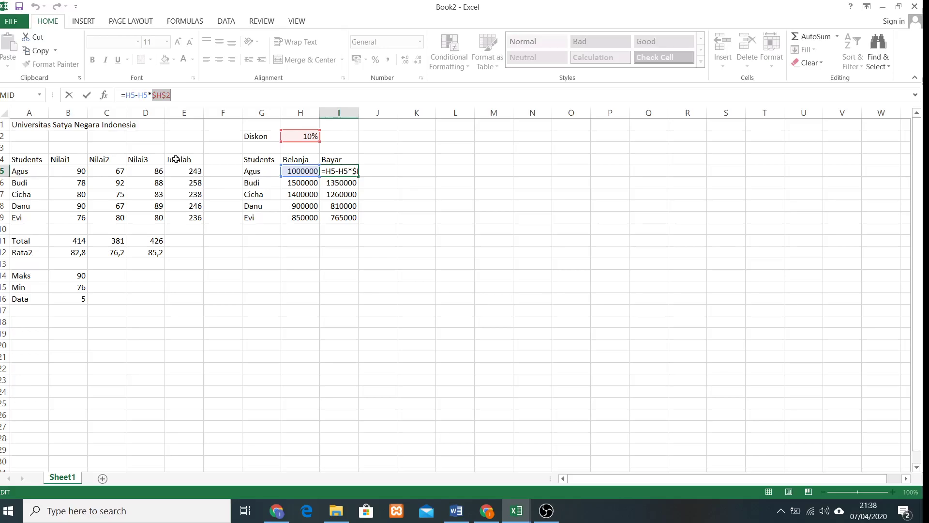
{"action": "key", "text": "F4"}
{"action": "key", "text": "F4"}
{"action": "key", "text": "F4"}
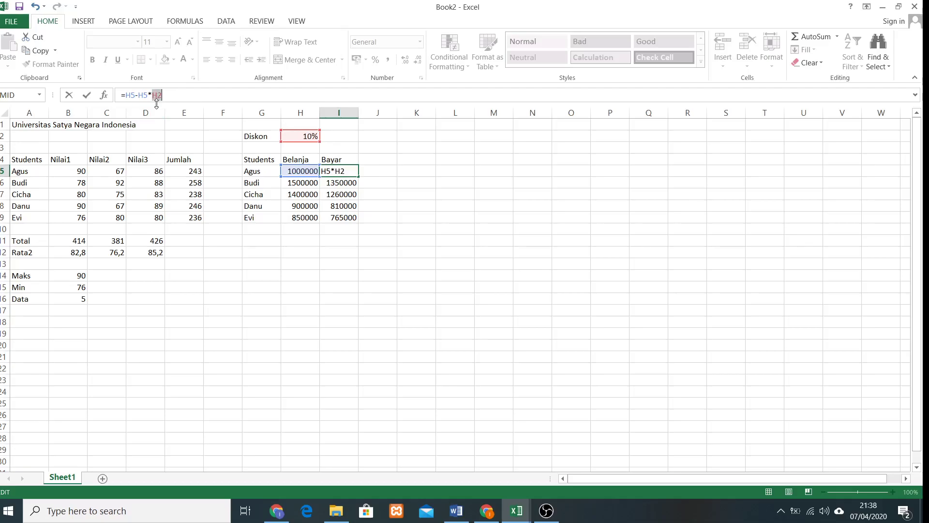
{"action": "key", "text": "F4"}
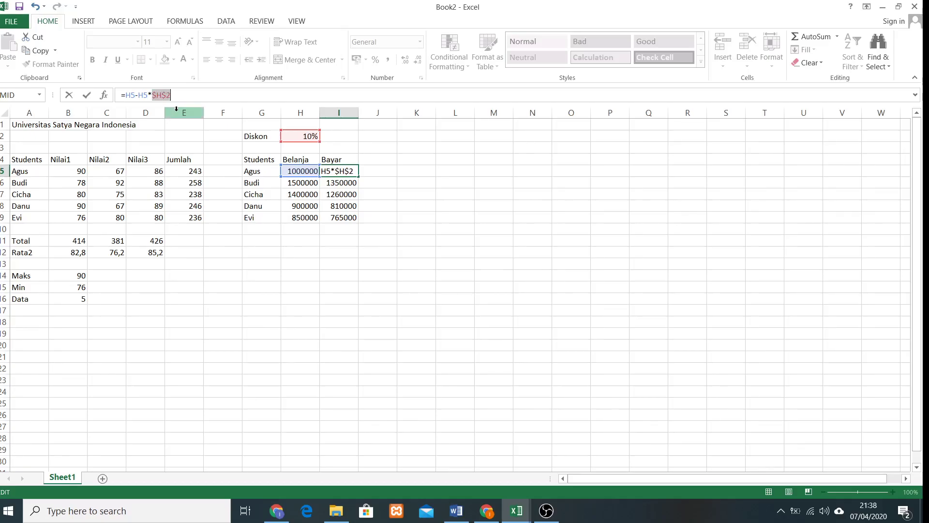
{"action": "key", "text": "Return"}
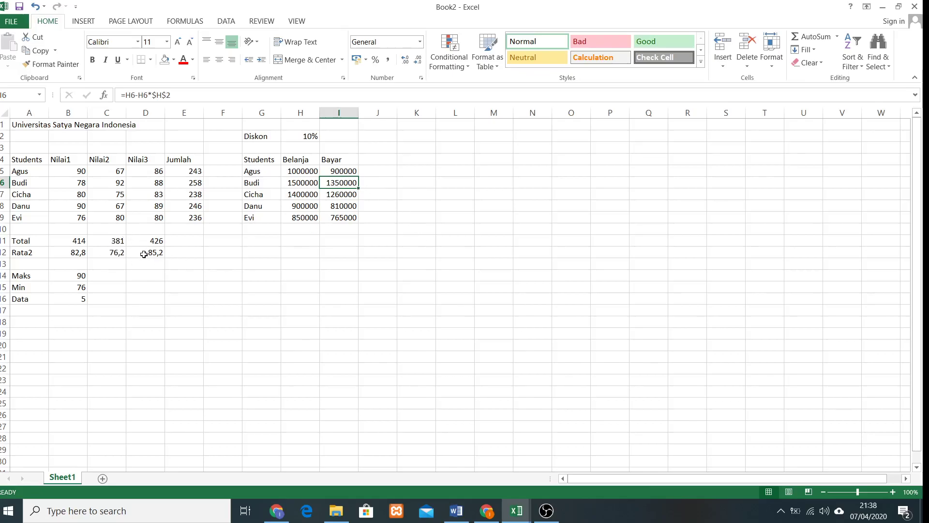
{"action": "left_click", "coordinate": [118, 239]}
{"action": "left_click", "coordinate": [116, 253]}
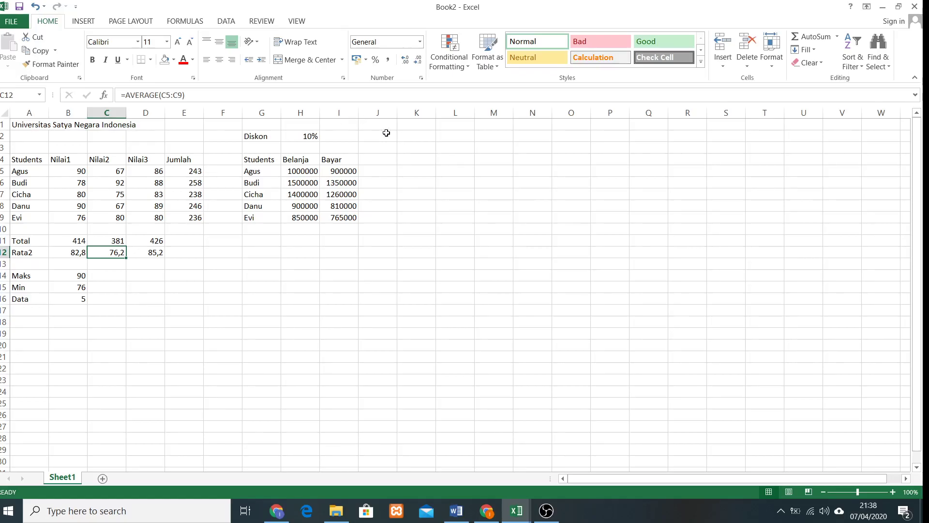
- Enter the labels Left, Right and Mid in cells K1, K2 and K3
{"action": "left_click", "coordinate": [423, 124]}
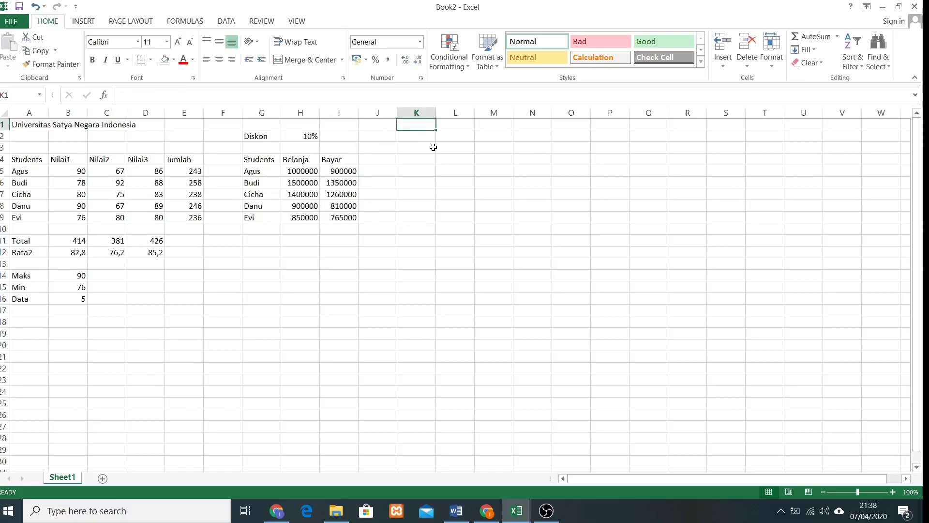
{"action": "type", "text": "Left"}
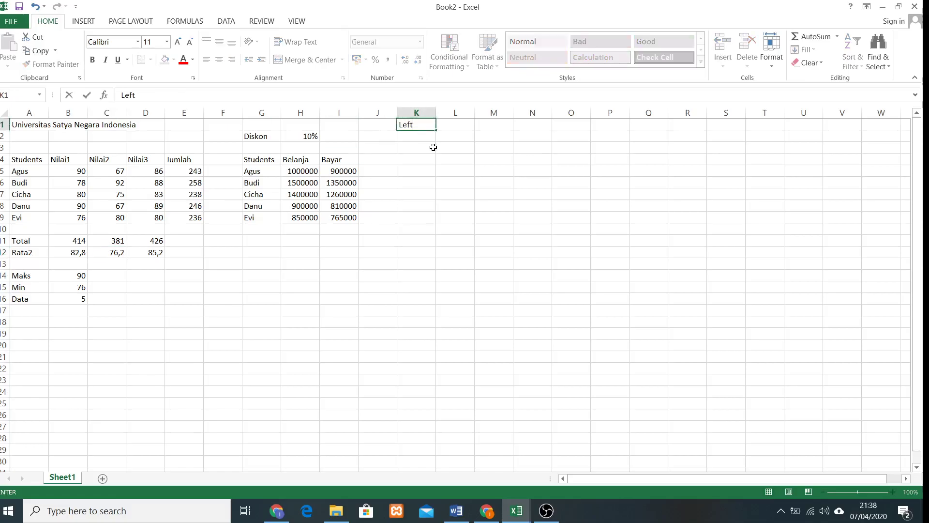
{"action": "key", "text": "Return"}
{"action": "type", "text": "Right"}
{"action": "key", "text": "Return"}
{"action": "type", "text": "Mid"}
{"action": "key", "text": "Return"}
{"action": "left_click_drag", "start_coordinate": [419, 127], "coordinate": [417, 145]}
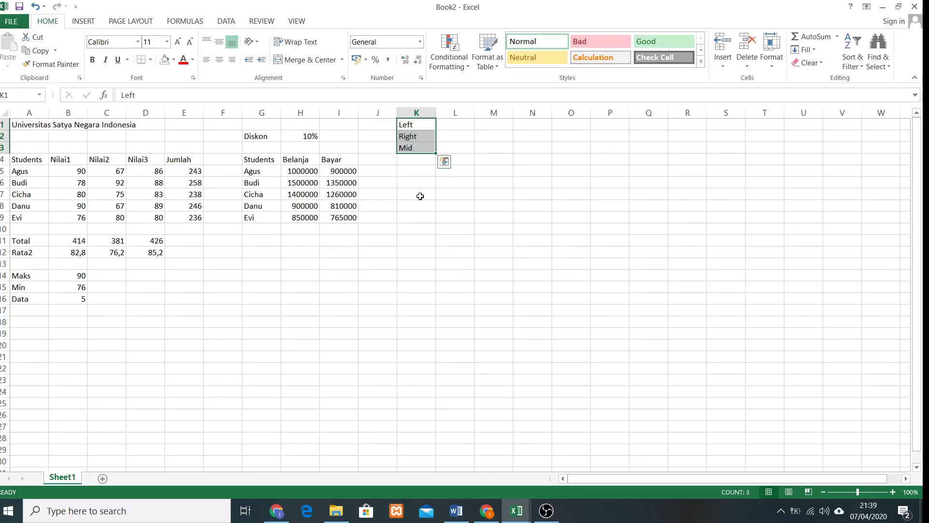
{"action": "left_click", "coordinate": [419, 196]}
{"action": "left_click", "coordinate": [464, 129]}
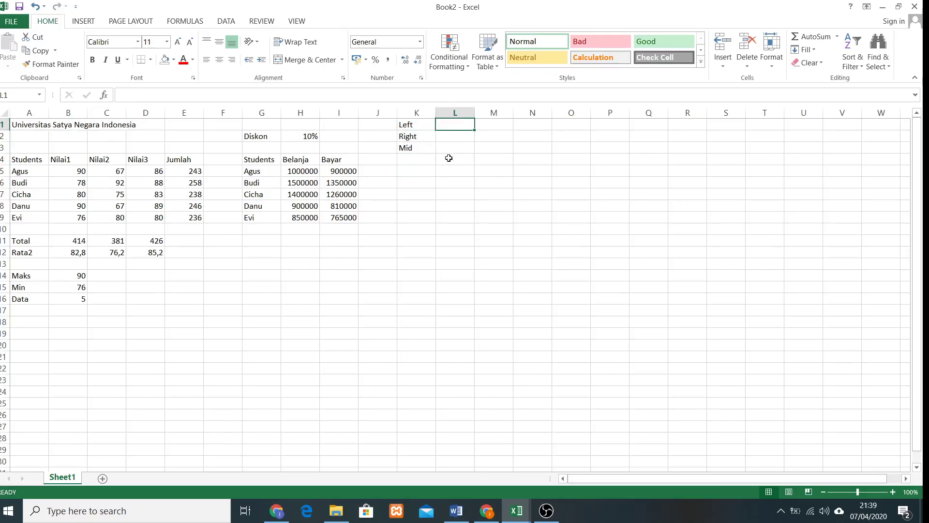
{"action": "type", "text": "="}
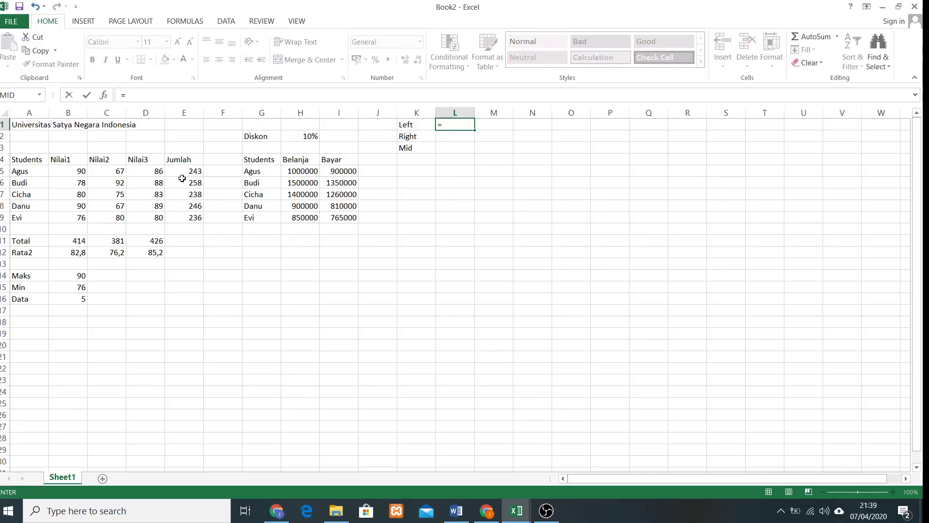
{"action": "key", "text": "Escape"}
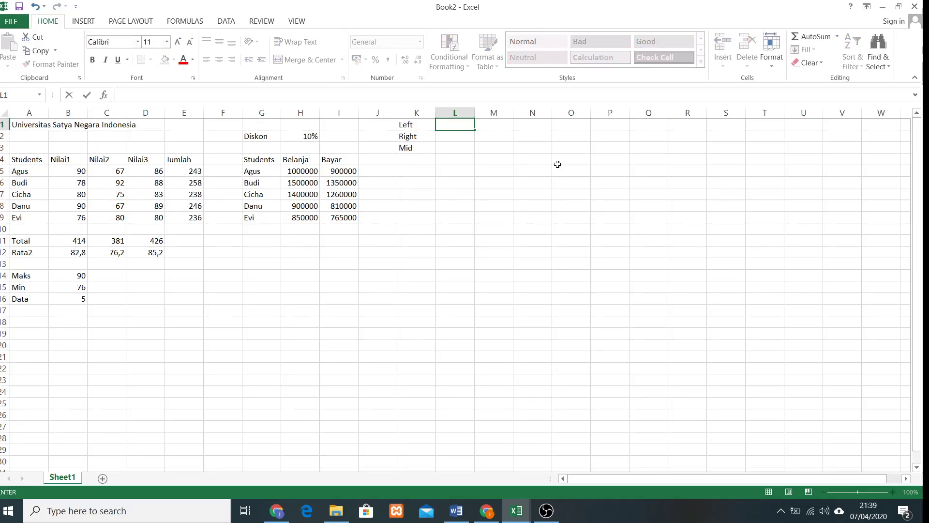
{"action": "left_click", "coordinate": [485, 181]}
- Insert the LEFT function from the Text category into L1, beside the Left label
{"action": "left_click", "coordinate": [460, 127]}
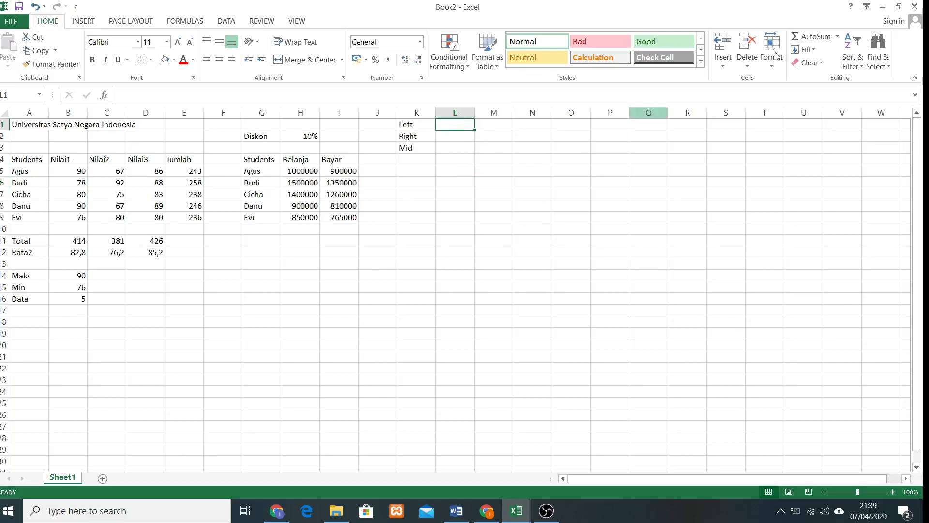
{"action": "left_click", "coordinate": [836, 37]}
{"action": "left_click", "coordinate": [826, 126]}
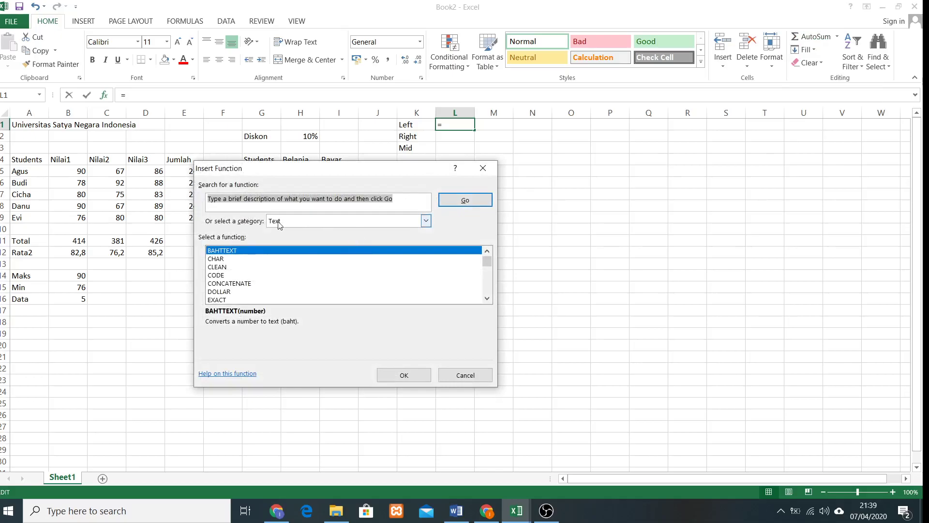
{"action": "left_click", "coordinate": [425, 221]}
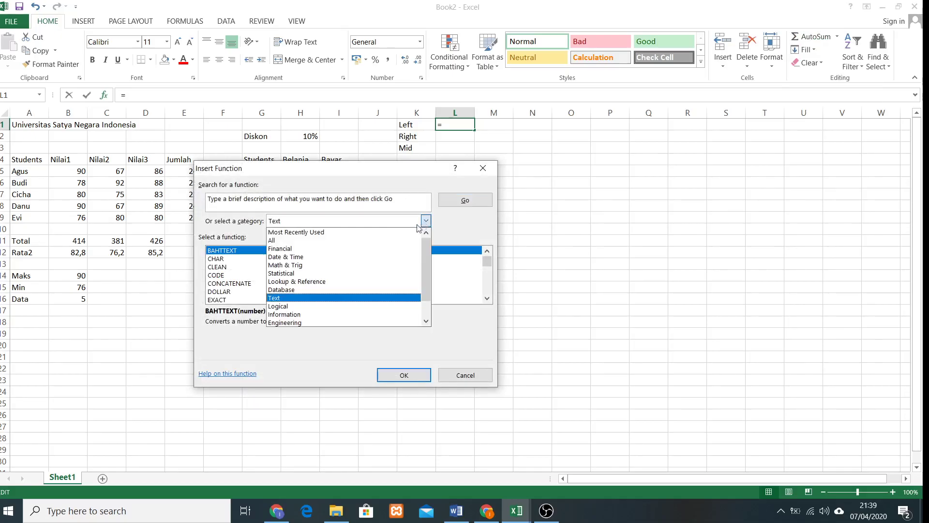
{"action": "left_click", "coordinate": [282, 298]}
{"action": "scroll", "coordinate": [231, 293], "scroll_direction": "down", "scroll_amount": 1}
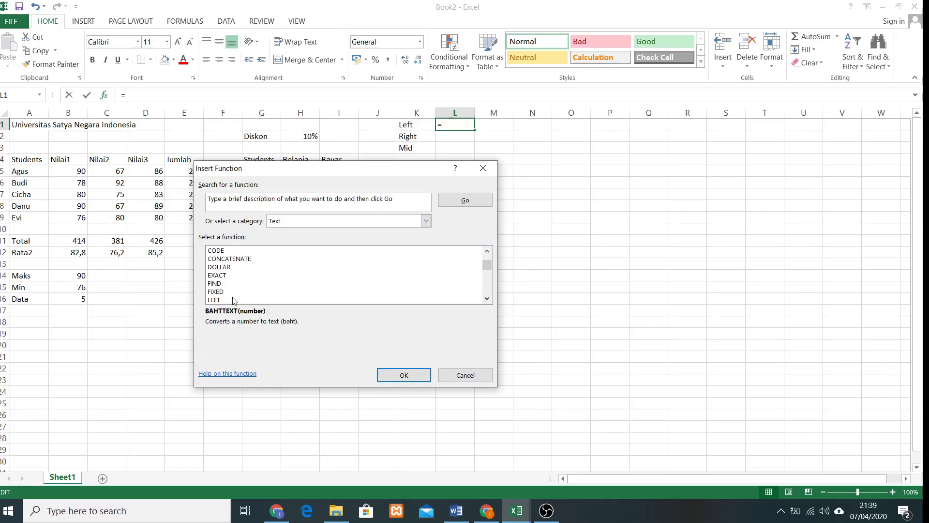
{"action": "left_click", "coordinate": [236, 300]}
{"action": "left_click", "coordinate": [406, 375]}
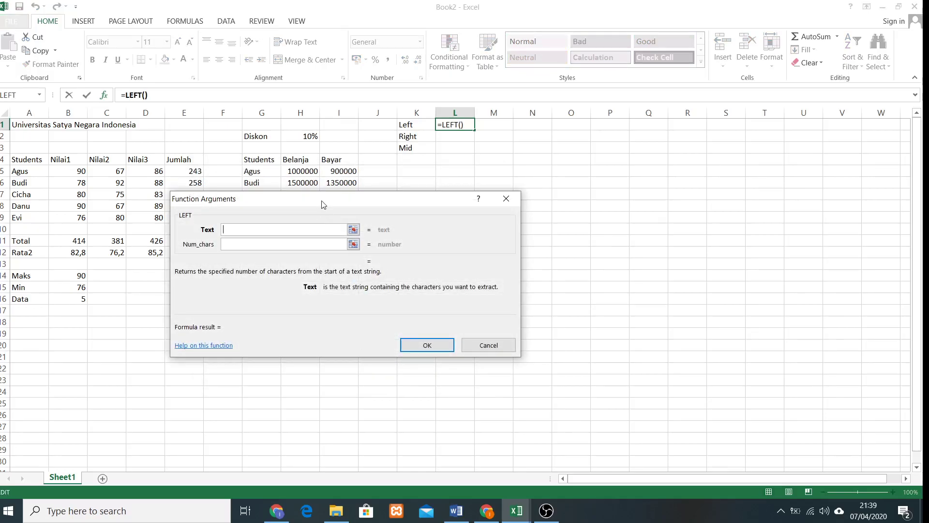
- Set the LEFT function's text to A1 and its number of characters to 10, and complete the formula
{"action": "left_click_drag", "start_coordinate": [324, 202], "coordinate": [551, 185]}
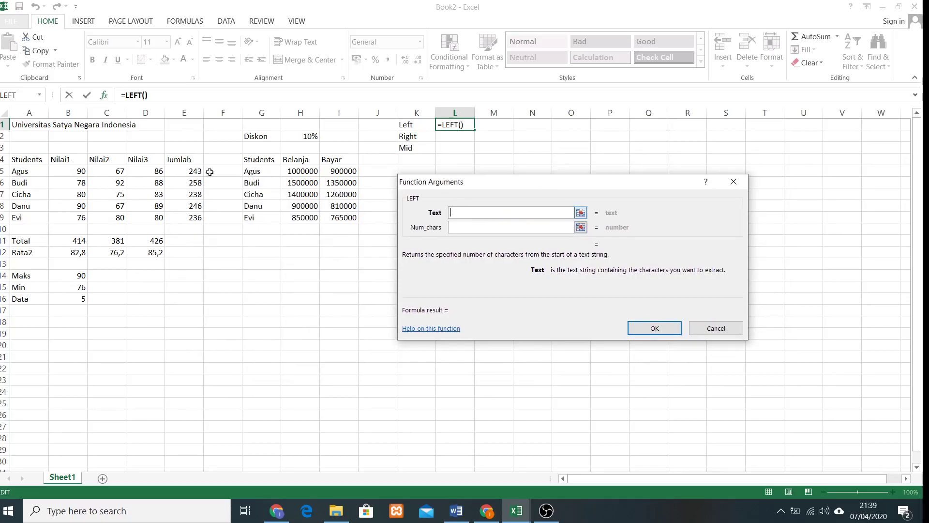
{"action": "left_click", "coordinate": [20, 125]}
{"action": "left_click", "coordinate": [463, 226]}
{"action": "type", "text": "10"}
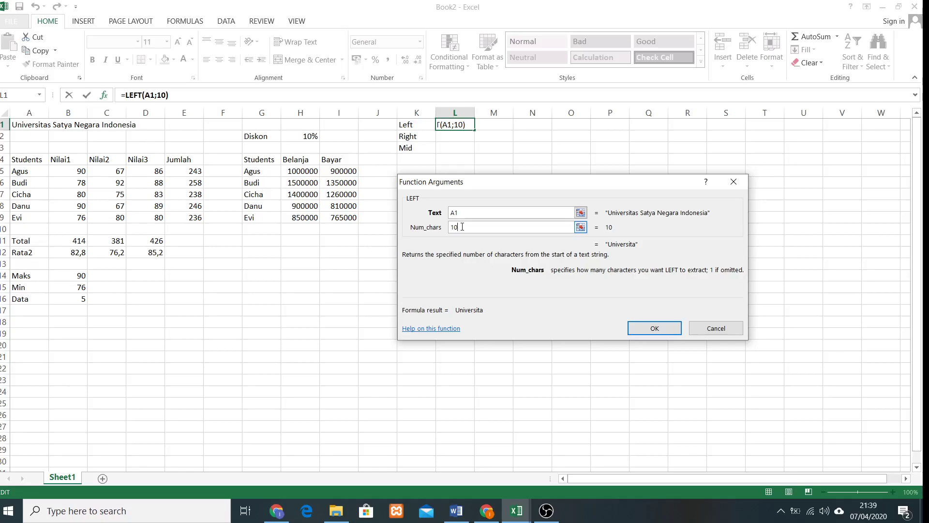
{"action": "key", "text": "Return"}
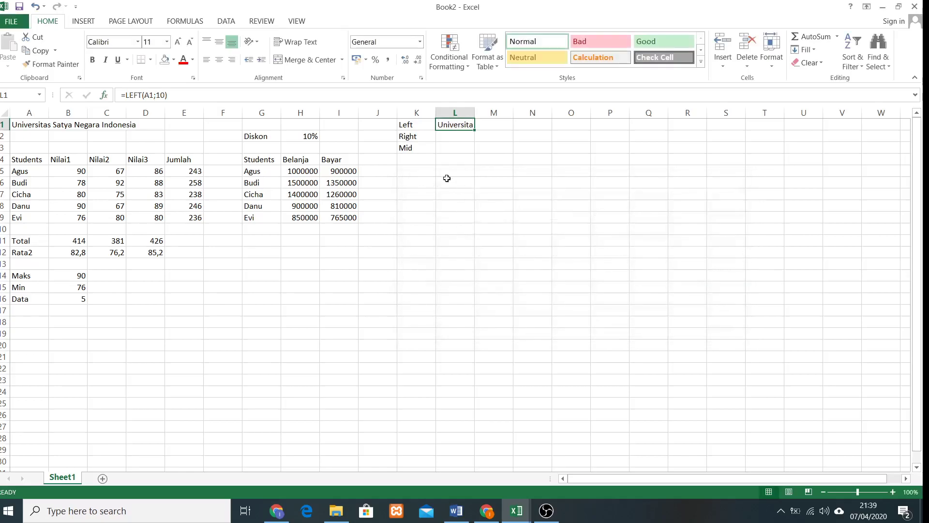
- Insert the RIGHT function from the Text category into L2, beside the Right label
{"action": "left_click", "coordinate": [452, 136]}
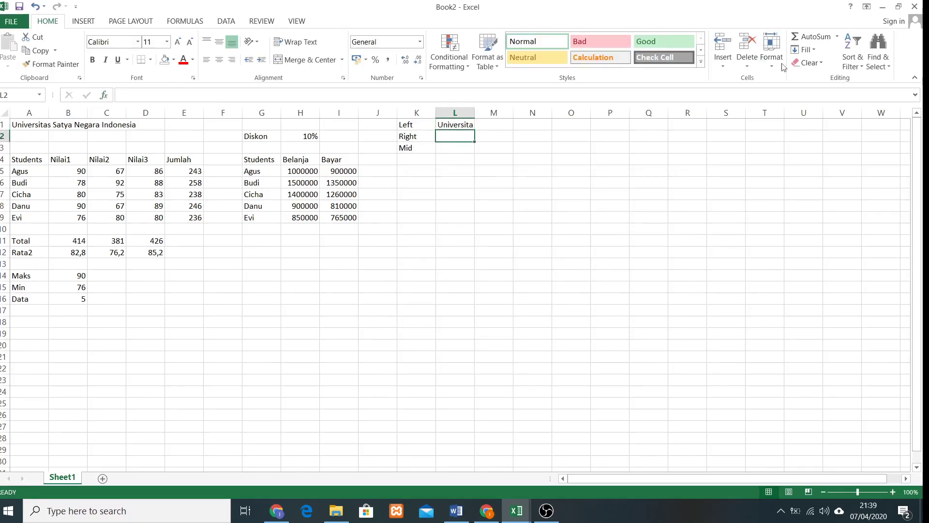
{"action": "left_click", "coordinate": [837, 36]}
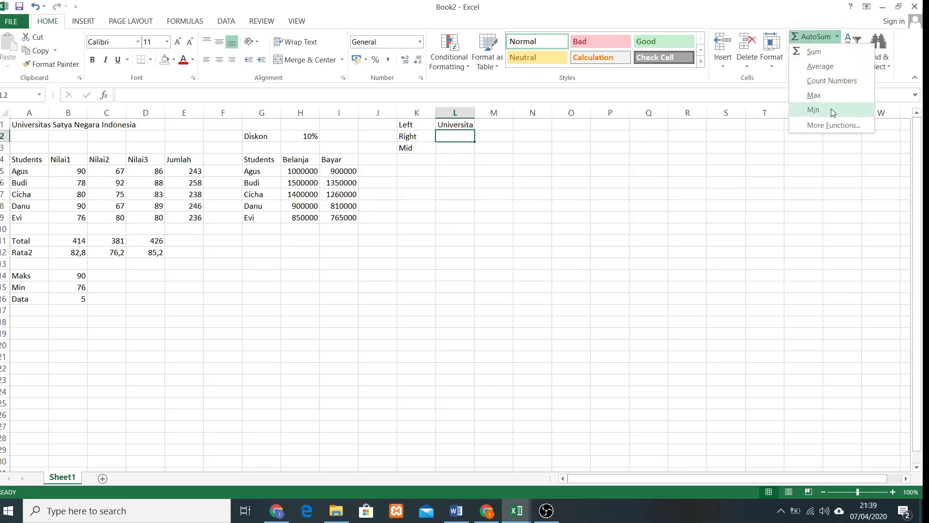
{"action": "left_click", "coordinate": [831, 126]}
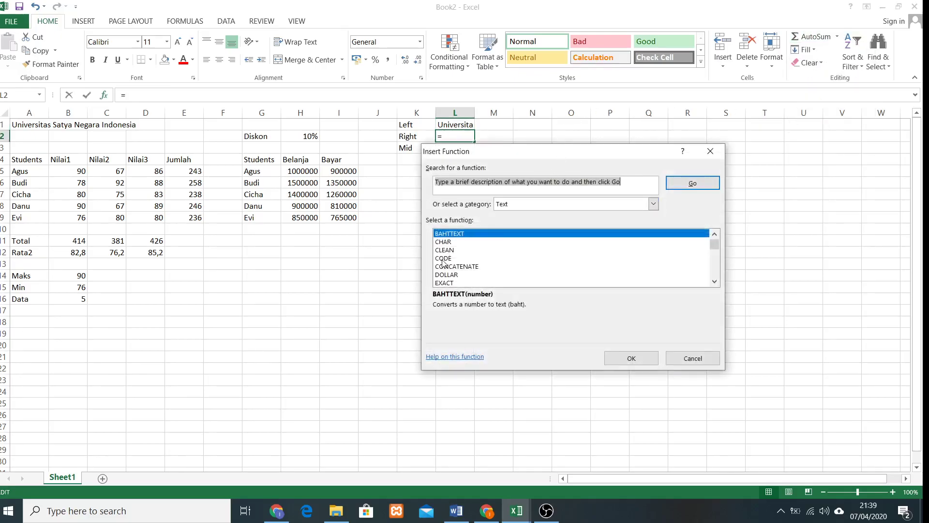
{"action": "scroll", "coordinate": [464, 272], "scroll_direction": "down", "scroll_amount": 5}
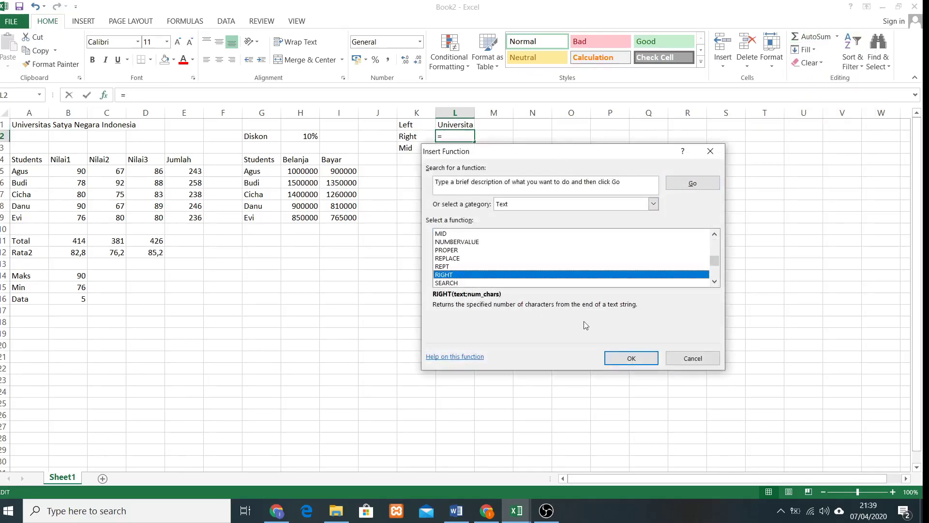
{"action": "left_click", "coordinate": [629, 357]}
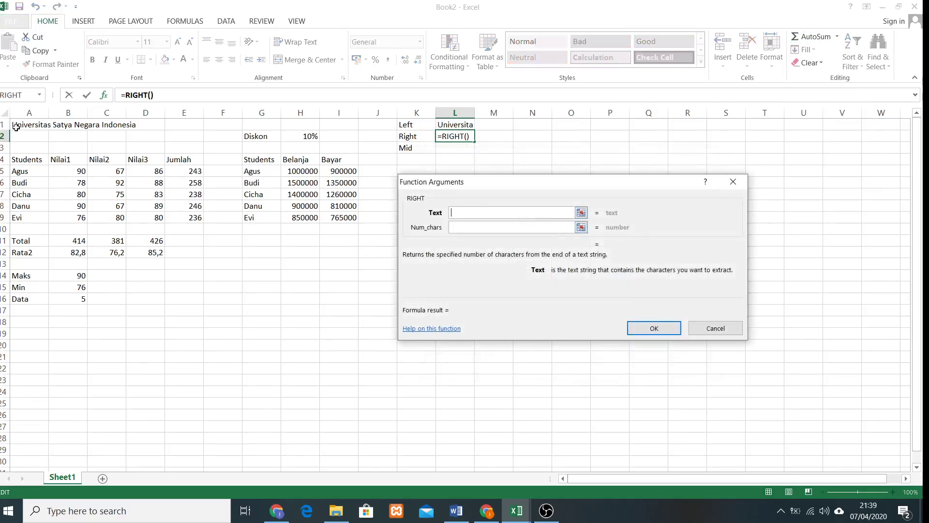
- Set the RIGHT function's text to A1 and its number of characters to 10, and complete the formula
{"action": "left_click", "coordinate": [15, 125]}
{"action": "left_click", "coordinate": [467, 226]}
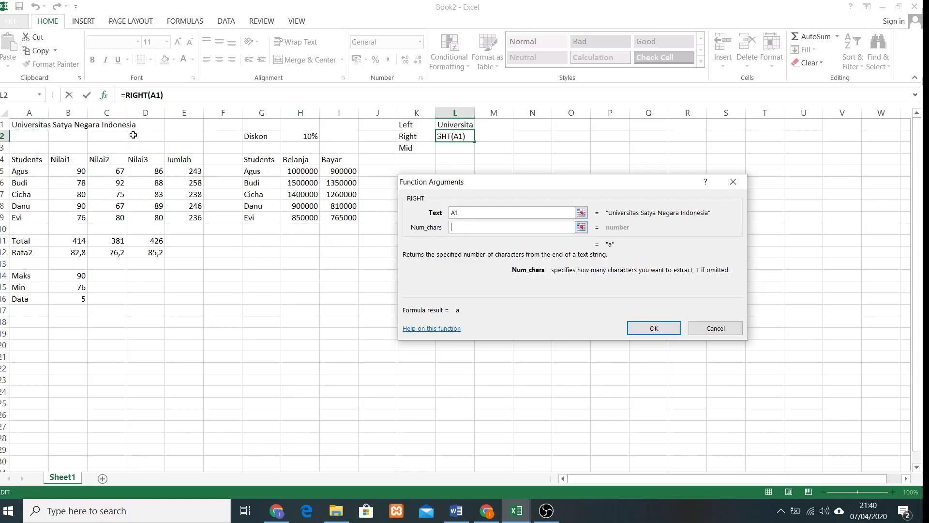
{"action": "type", "text": "10"}
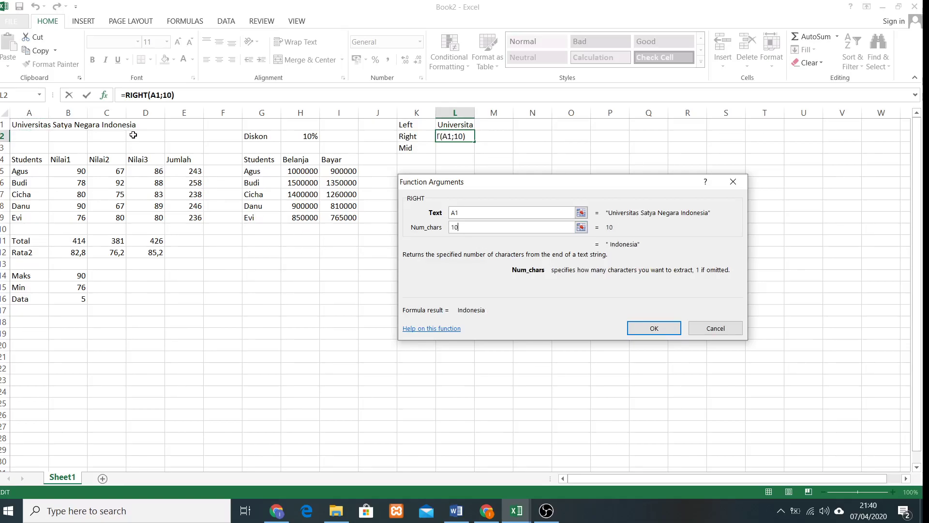
{"action": "key", "text": "Return"}
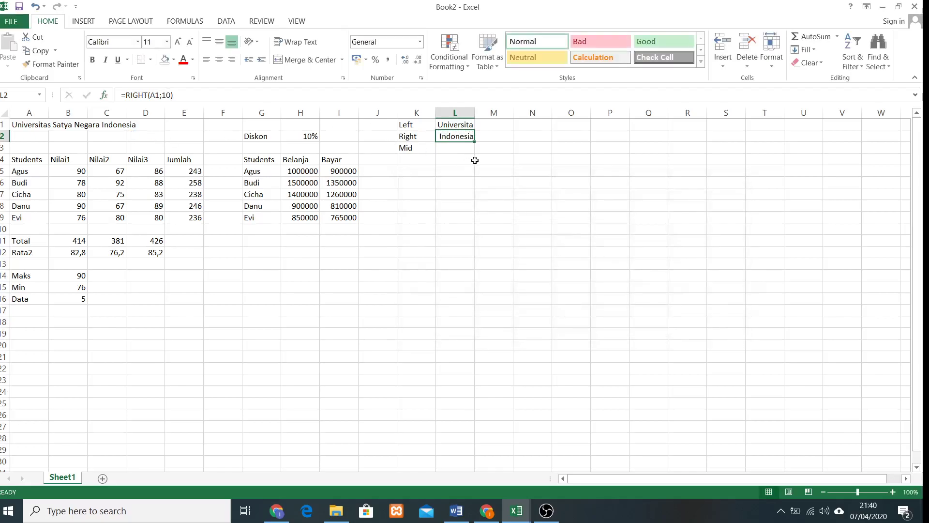
- Insert the MID function from the Text category into L3, beside the Mid label
{"action": "left_click", "coordinate": [458, 148]}
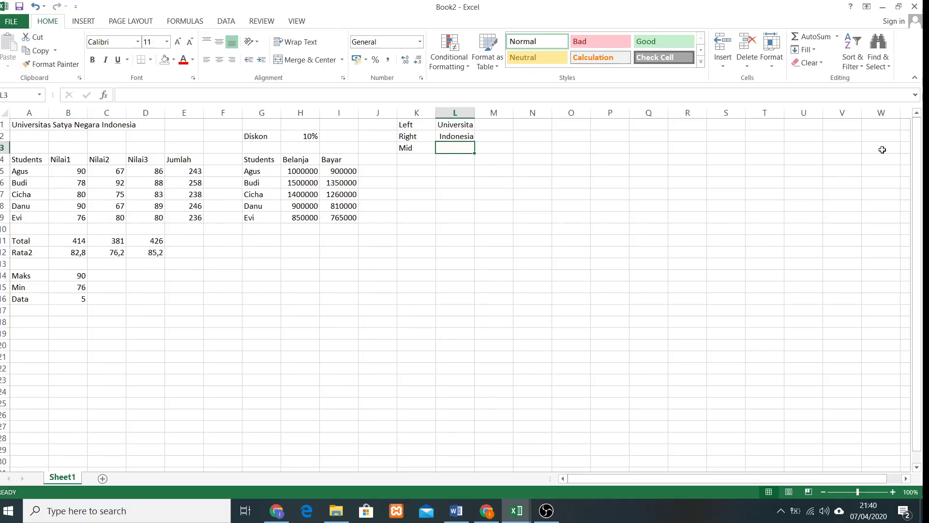
{"action": "left_click", "coordinate": [838, 40]}
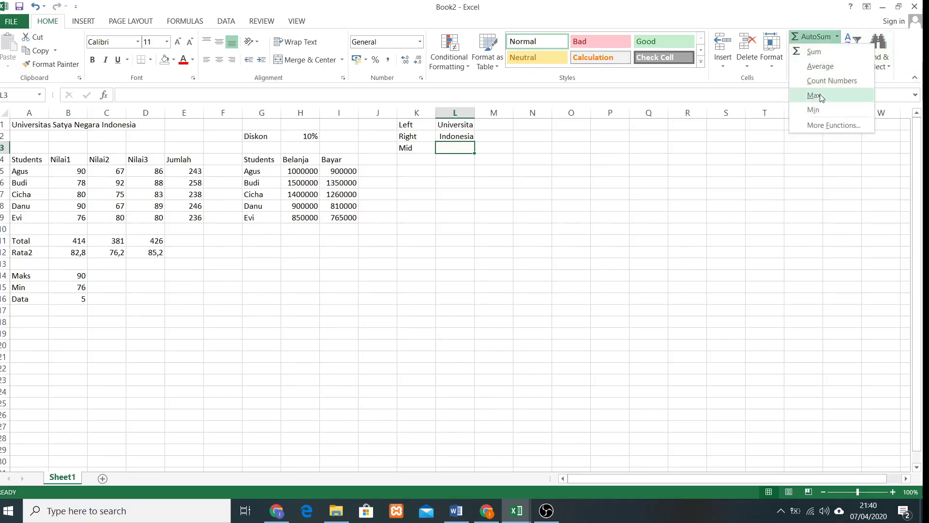
{"action": "left_click", "coordinate": [824, 125]}
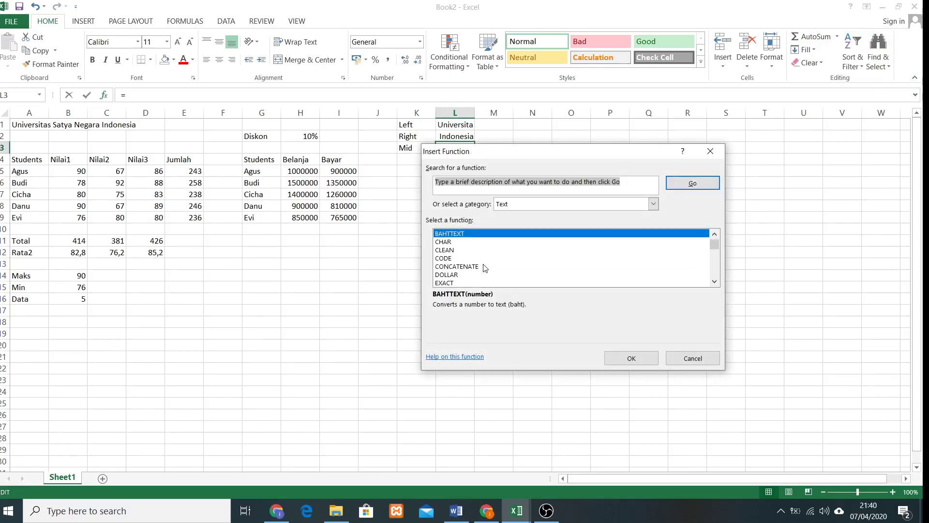
{"action": "scroll", "coordinate": [483, 269], "scroll_direction": "down", "scroll_amount": 2}
{"action": "left_click", "coordinate": [449, 283]}
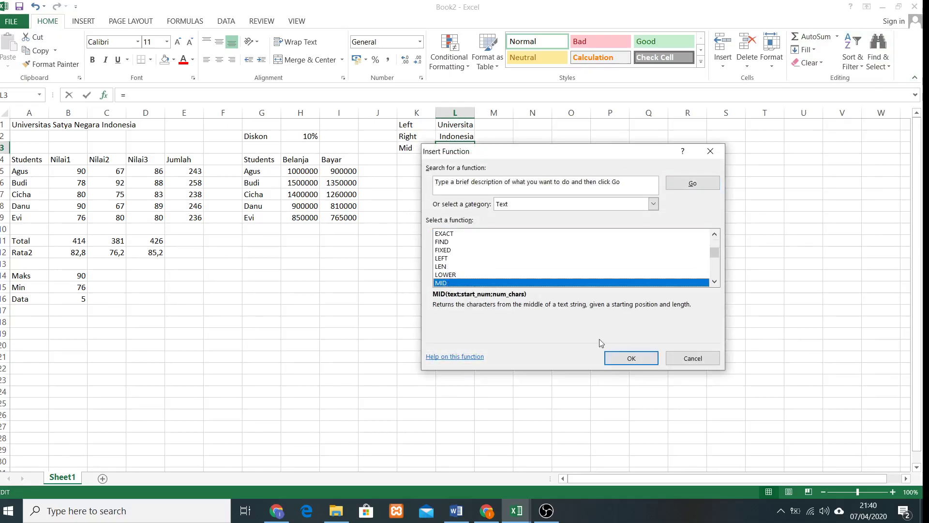
{"action": "left_click", "coordinate": [632, 359]}
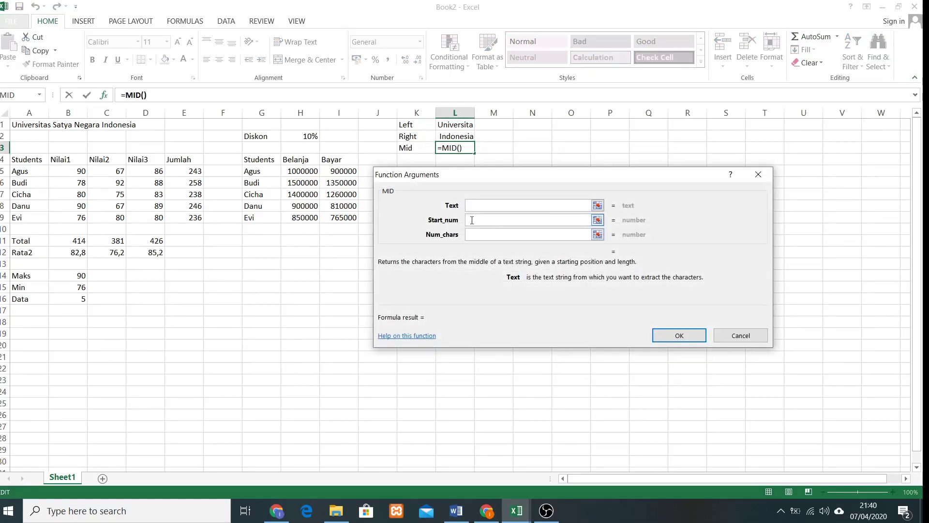
- Set the MID function's text to A1, start position to 10 and number of characters to 10, and complete the formula
{"action": "left_click", "coordinate": [19, 127]}
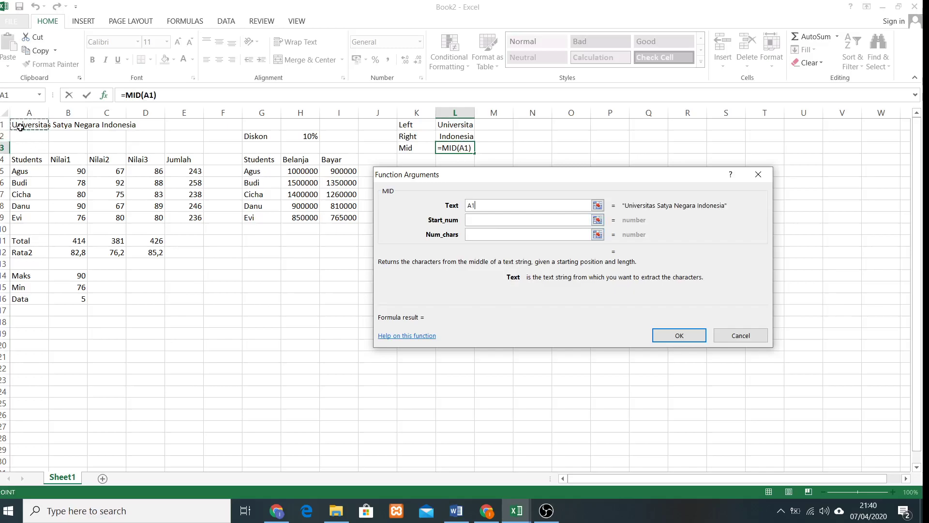
{"action": "left_click", "coordinate": [495, 219]}
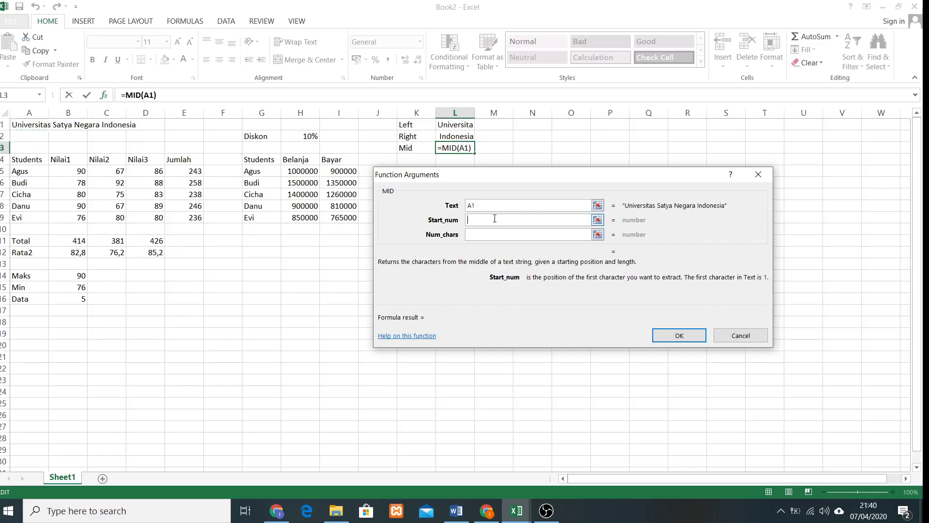
{"action": "type", "text": "10"}
{"action": "left_click", "coordinate": [486, 236]}
{"action": "left_click", "coordinate": [485, 234]}
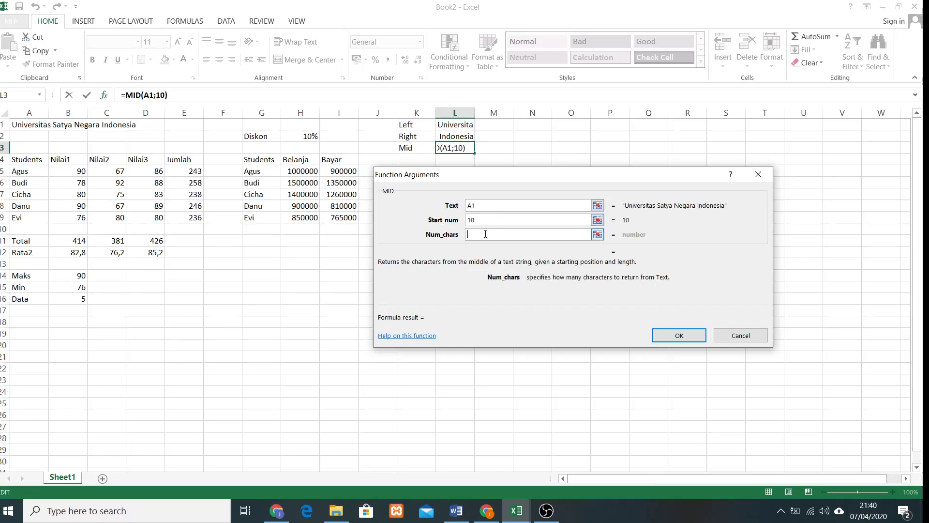
{"action": "type", "text": "10"}
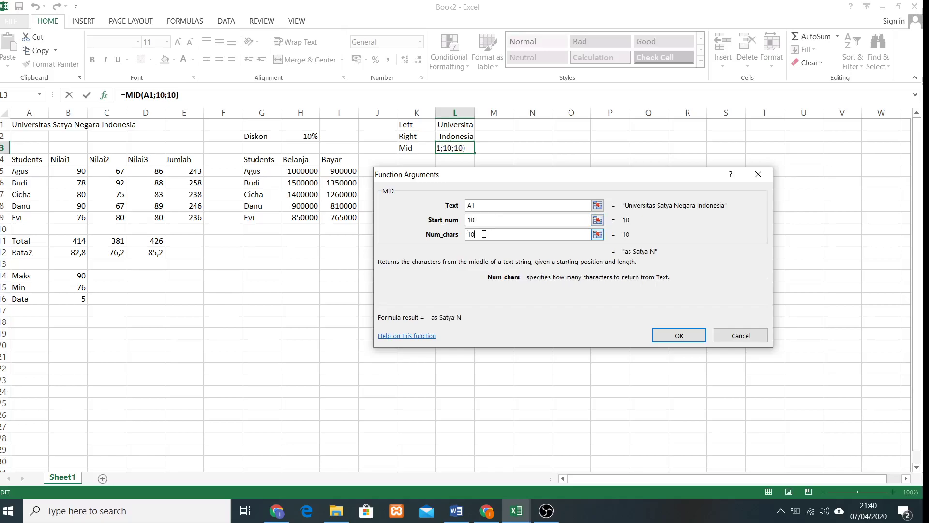
{"action": "left_click", "coordinate": [675, 334]}
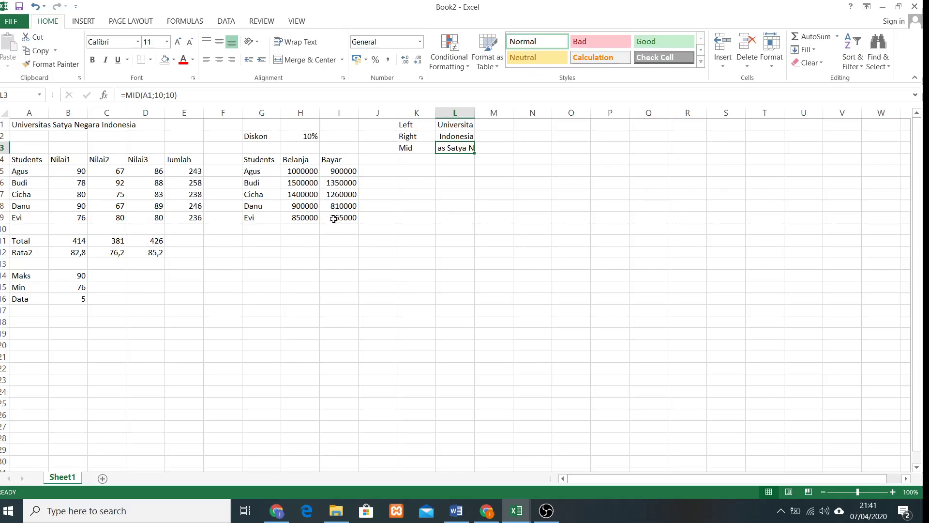
{"action": "left_click", "coordinate": [547, 511]}
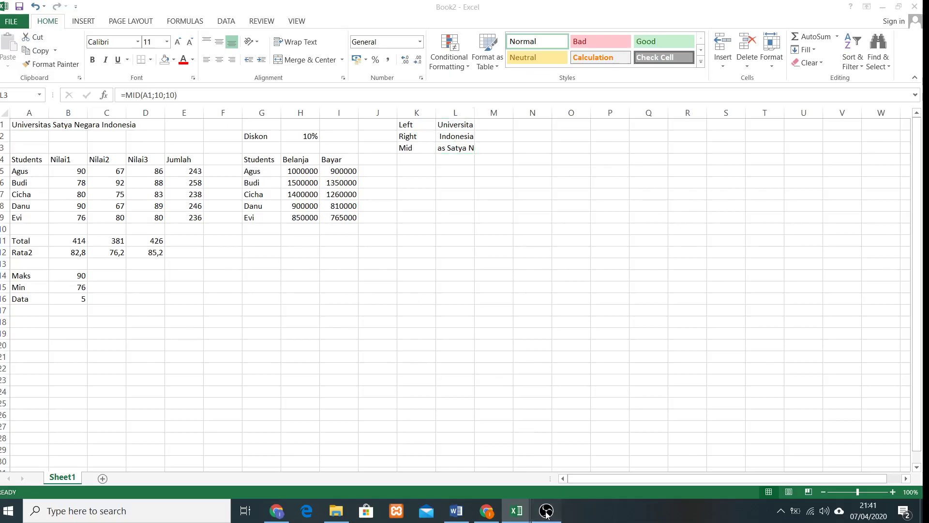